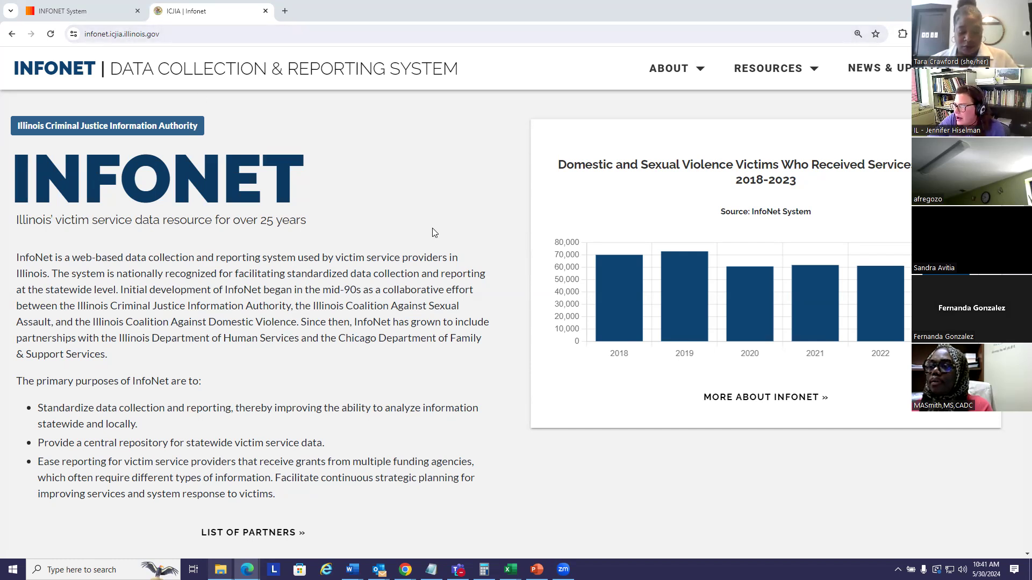
Look through the InfoNet home page, including its request options, news, frequently asked questions and InfoNet Research
{"action": "scroll", "coordinate": [434, 232], "scroll_direction": "down", "scroll_amount": 6}
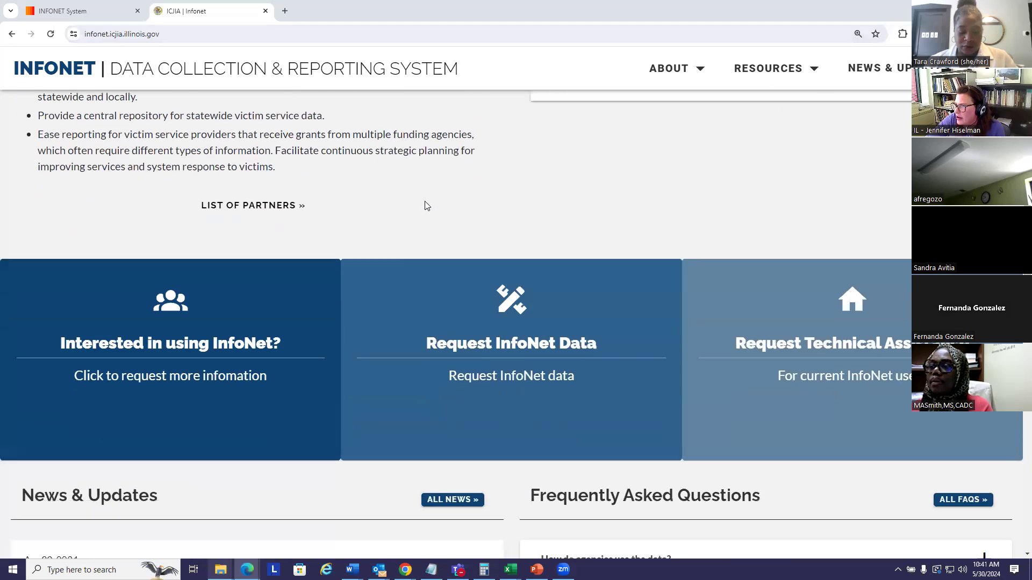
{"action": "scroll", "coordinate": [424, 203], "scroll_direction": "down", "scroll_amount": 6}
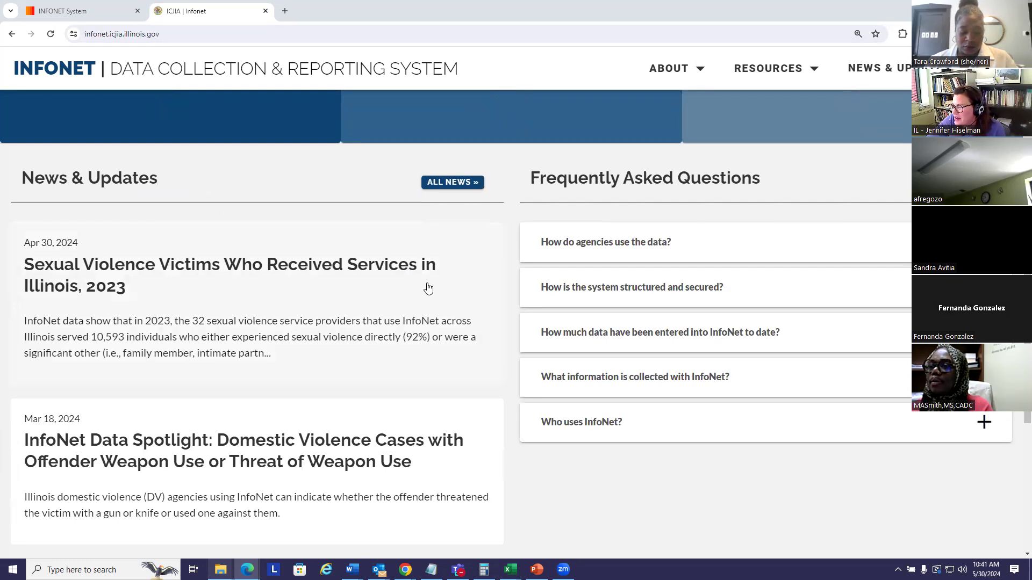
{"action": "scroll", "coordinate": [428, 288], "scroll_direction": "down", "scroll_amount": 1}
{"action": "scroll", "coordinate": [446, 303], "scroll_direction": "down", "scroll_amount": 4}
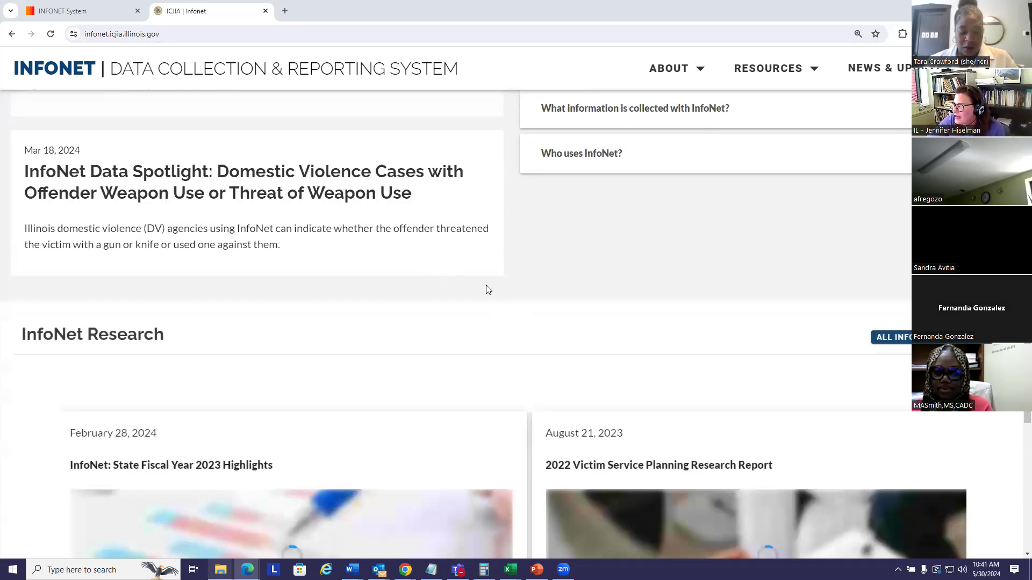
{"action": "scroll", "coordinate": [473, 288], "scroll_direction": "down", "scroll_amount": 3}
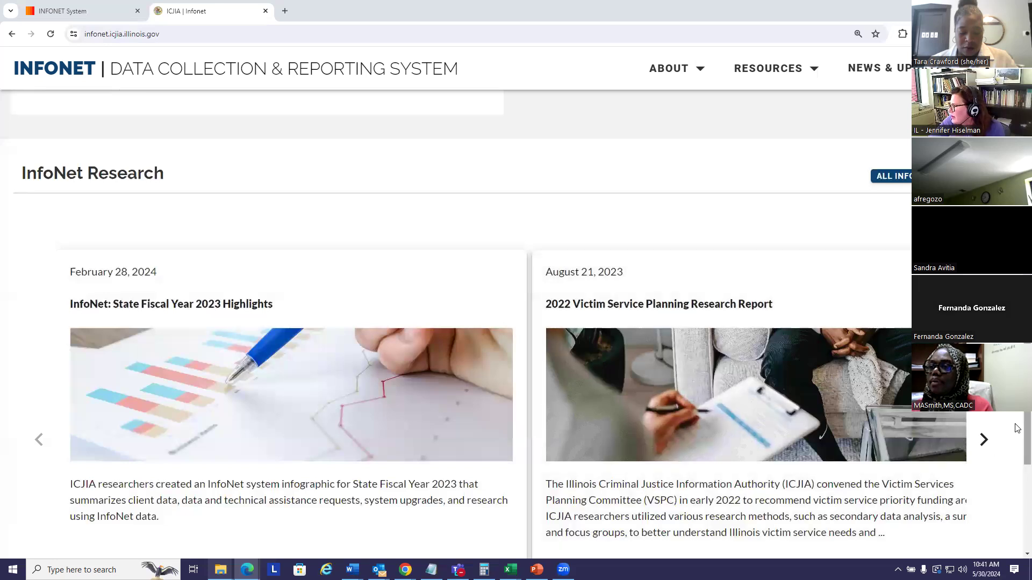
{"action": "scroll", "coordinate": [1016, 429], "scroll_direction": "down", "scroll_amount": 1}
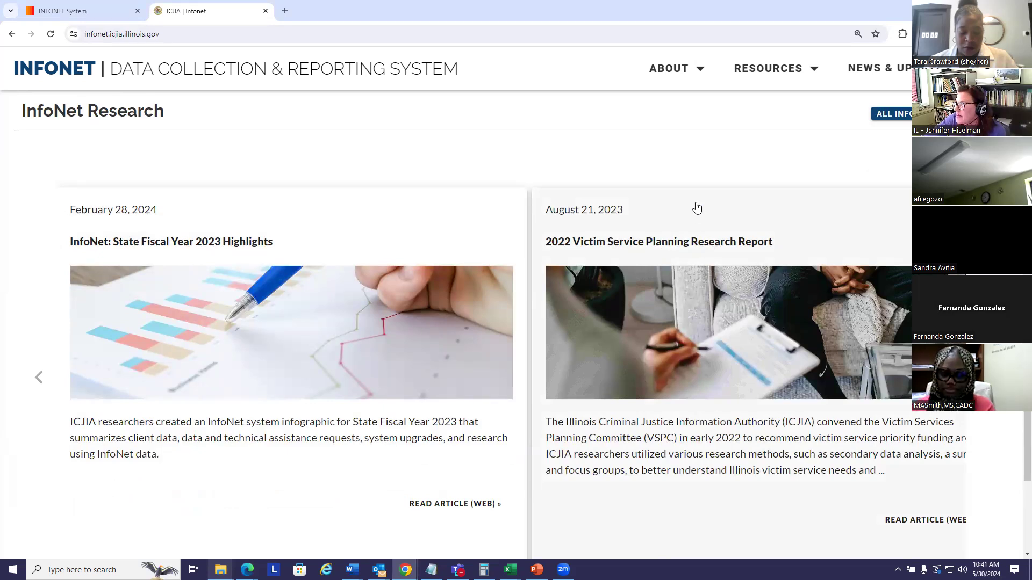
{"action": "scroll", "coordinate": [748, 249], "scroll_direction": "up", "scroll_amount": 7}
{"action": "scroll", "coordinate": [759, 254], "scroll_direction": "up", "scroll_amount": 4}
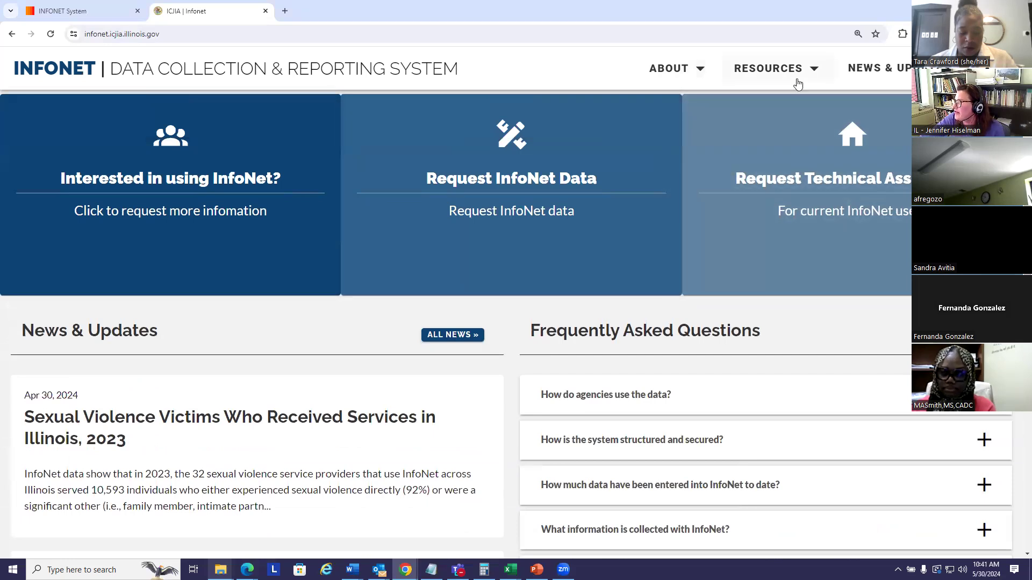
Open the User Info & Resources page and review the domestic violence manuals, definitions, trainings, data collection forms, FAQs and request instructions
{"action": "left_click", "coordinate": [771, 70]}
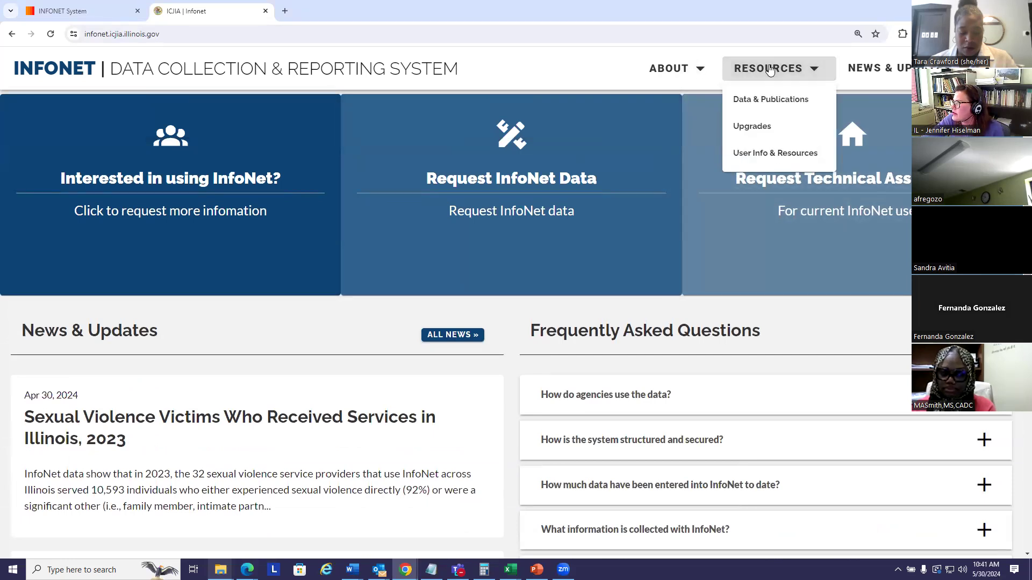
{"action": "left_click", "coordinate": [754, 153]}
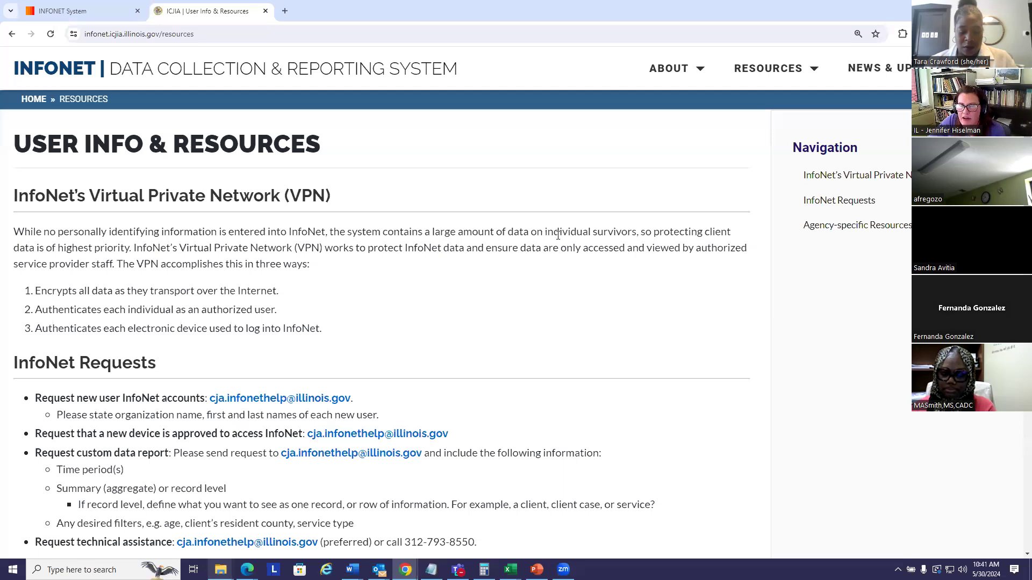
{"action": "scroll", "coordinate": [558, 235], "scroll_direction": "down", "scroll_amount": 9}
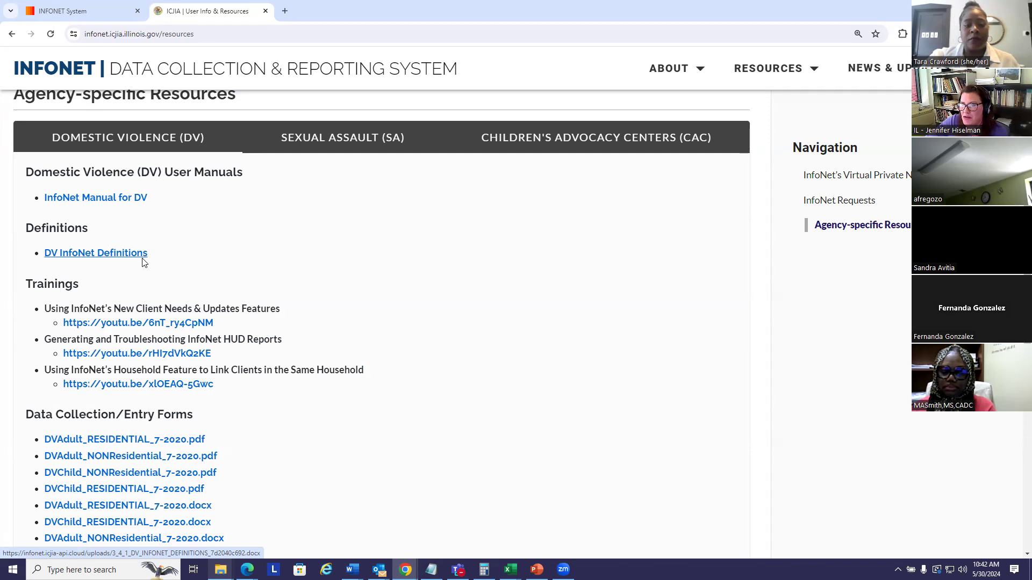
{"action": "scroll", "coordinate": [208, 242], "scroll_direction": "down", "scroll_amount": 1}
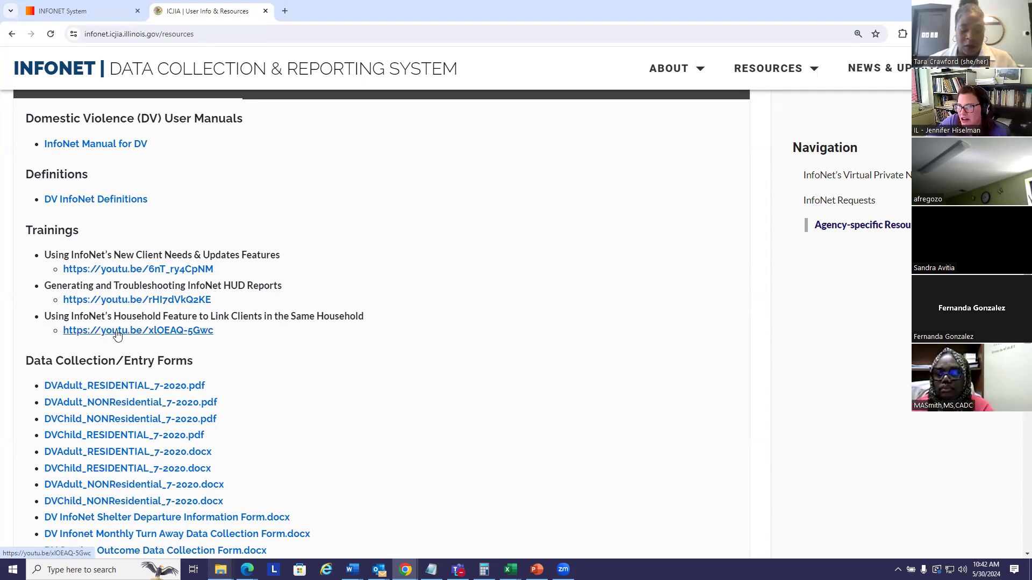
{"action": "scroll", "coordinate": [342, 357], "scroll_direction": "down", "scroll_amount": 2}
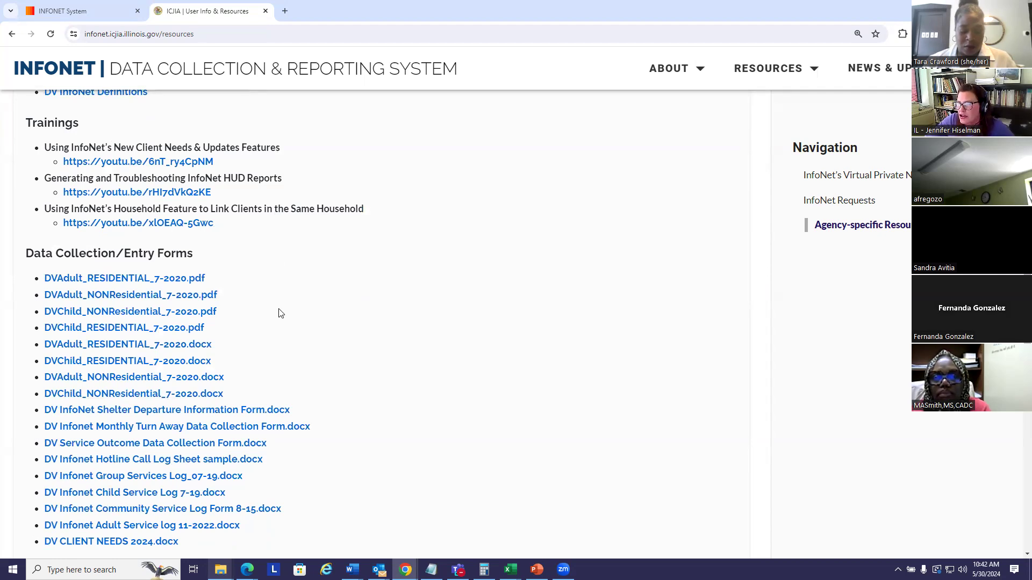
{"action": "scroll", "coordinate": [260, 306], "scroll_direction": "down", "scroll_amount": 3}
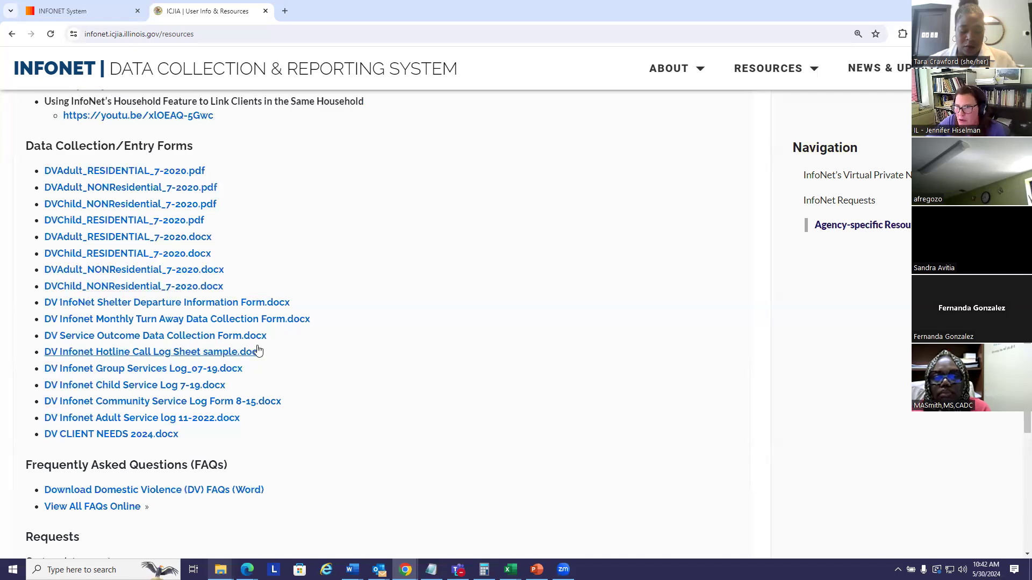
{"action": "scroll", "coordinate": [362, 330], "scroll_direction": "down", "scroll_amount": 3}
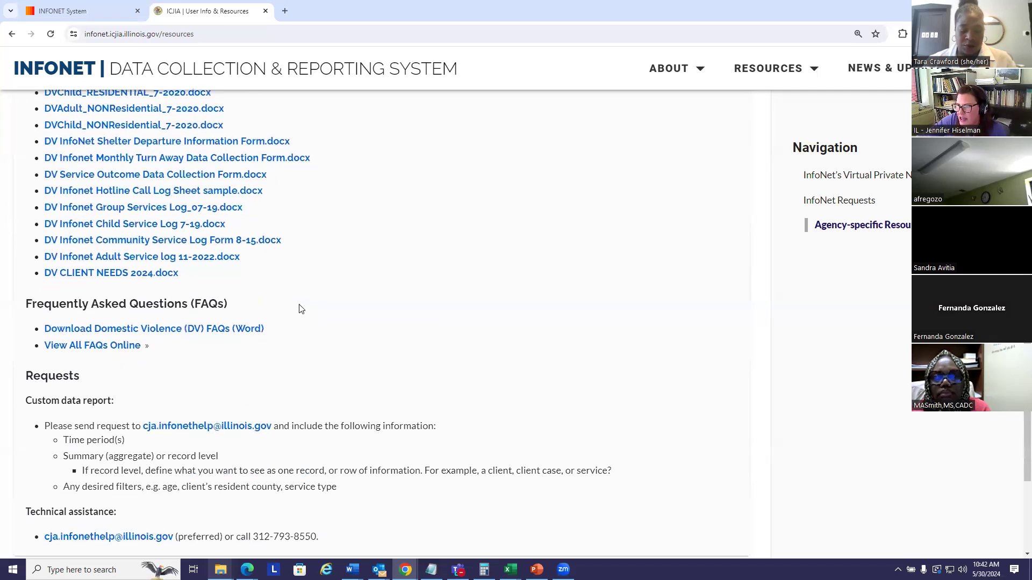
{"action": "scroll", "coordinate": [317, 295], "scroll_direction": "down", "scroll_amount": 4}
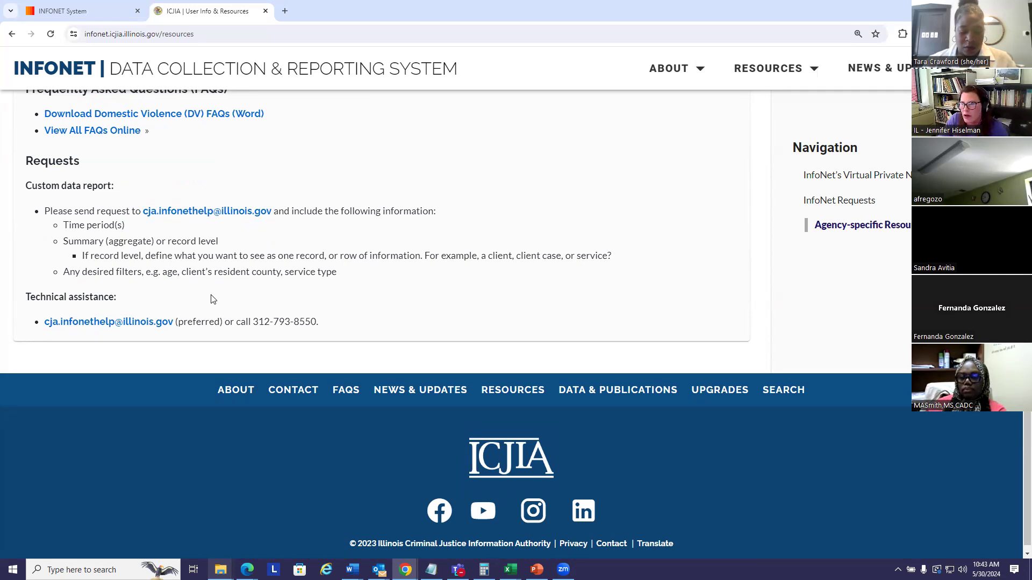
{"action": "scroll", "coordinate": [352, 323], "scroll_direction": "up", "scroll_amount": 5}
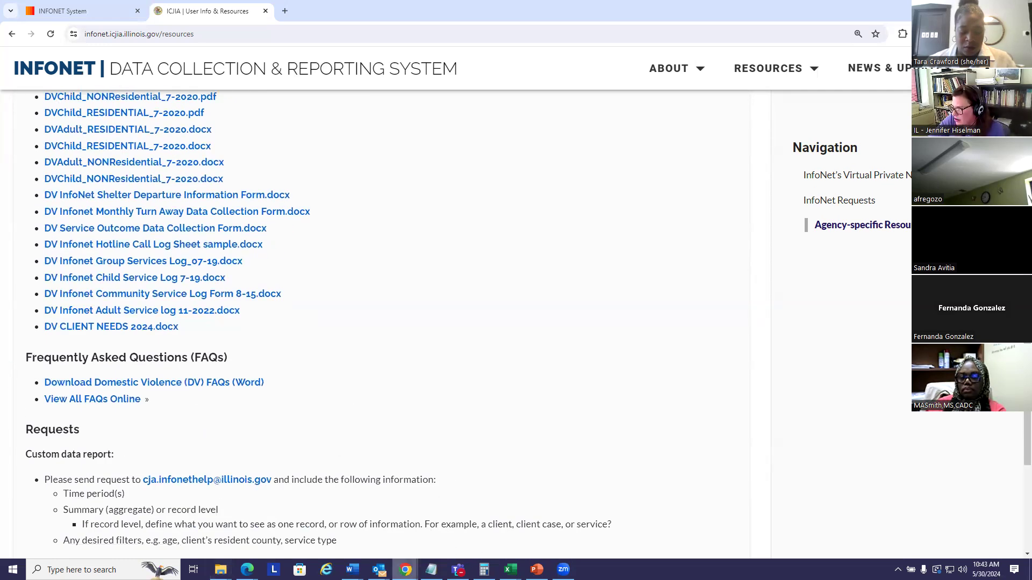
Bring up the INFONET System sign-in page in the browser window that holds the User Info & Resources page
{"action": "mouse_move", "coordinate": [405, 570]}
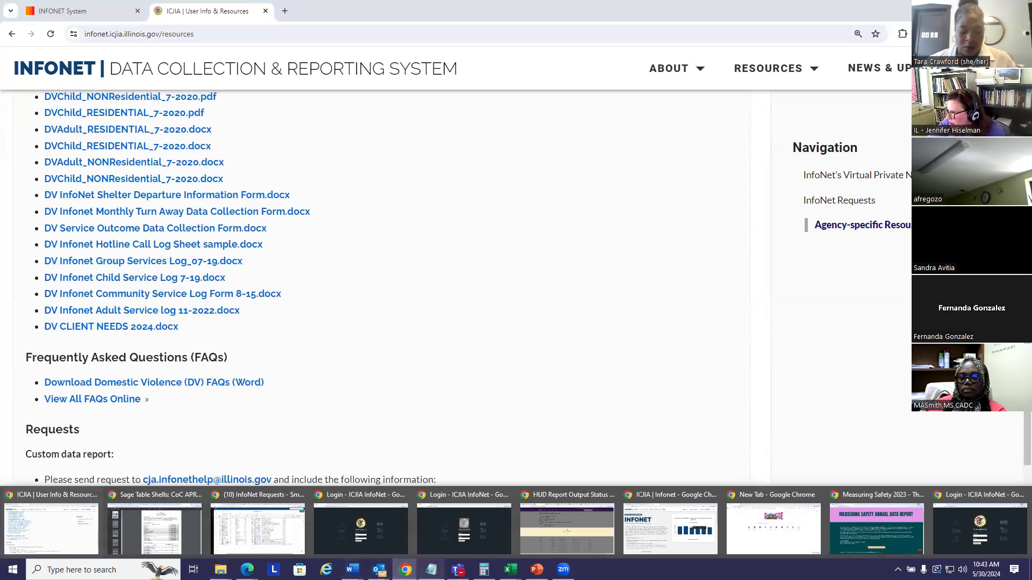
{"action": "left_click", "coordinate": [658, 547]}
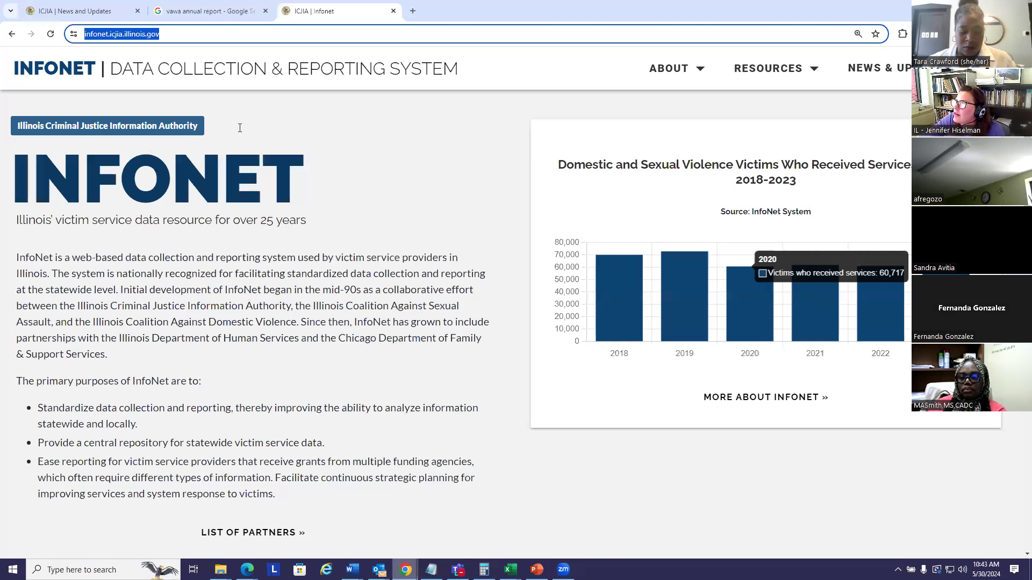
{"action": "mouse_move", "coordinate": [406, 570]}
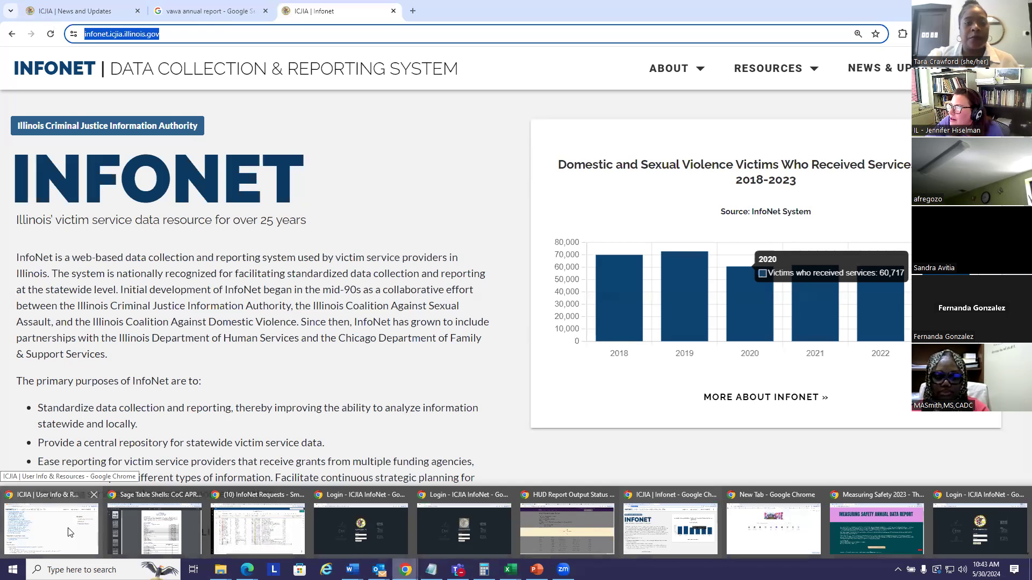
{"action": "left_click", "coordinate": [669, 534]}
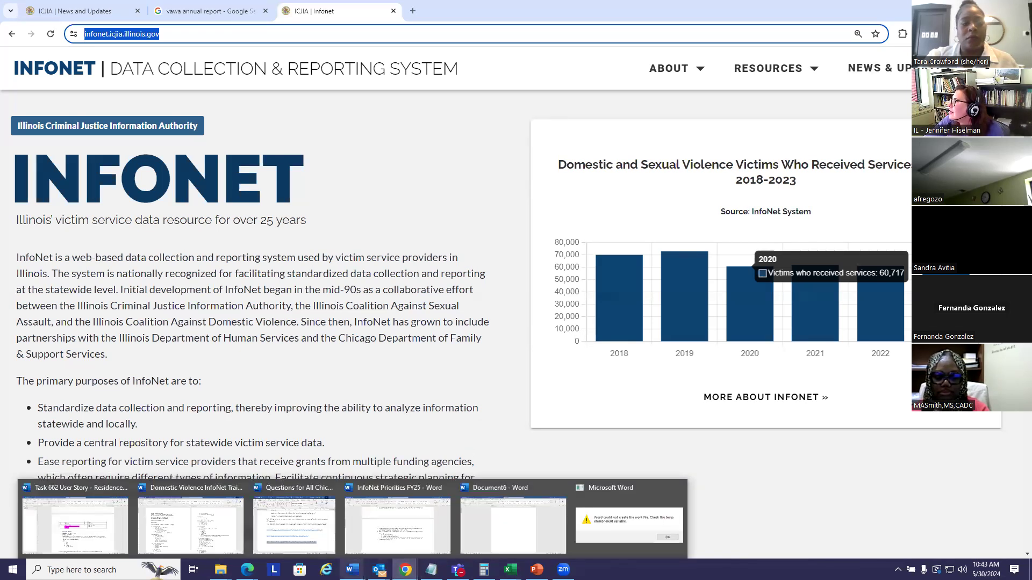
{"action": "left_click", "coordinate": [56, 529]}
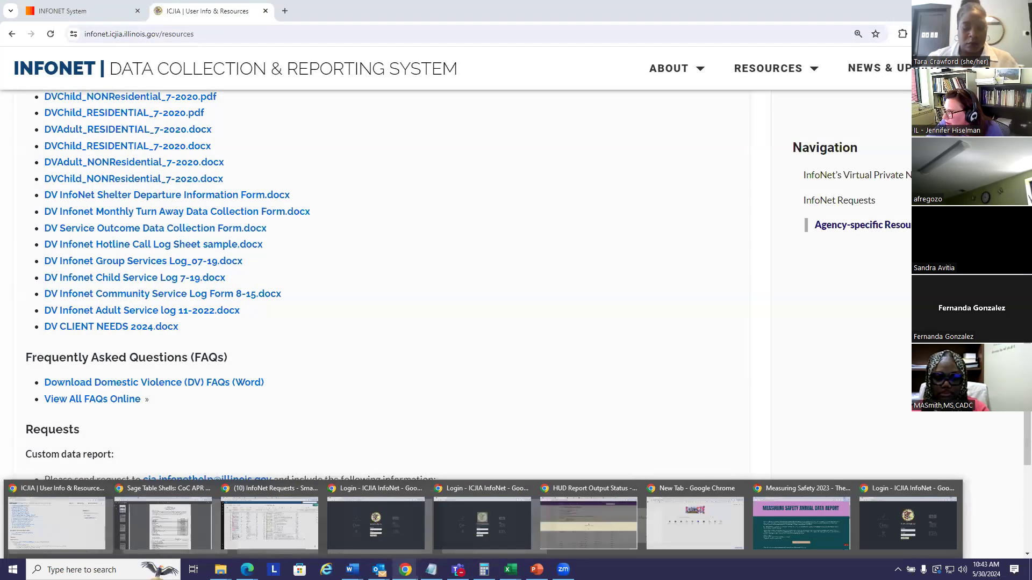
{"action": "left_click", "coordinate": [84, 13]}
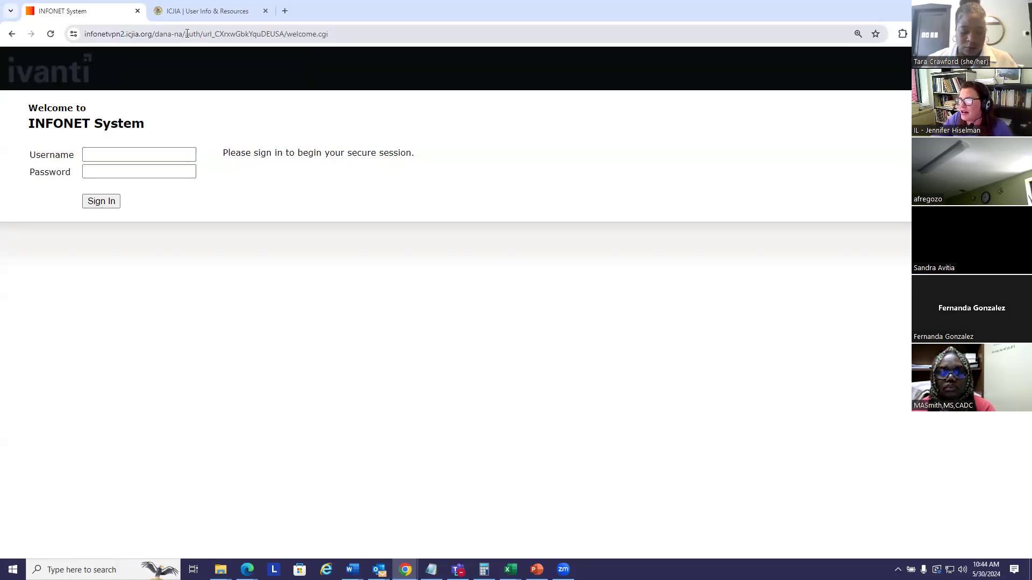
Try to sign in to the INFONET System secure session with the account username and password
{"action": "left_click", "coordinate": [135, 158]}
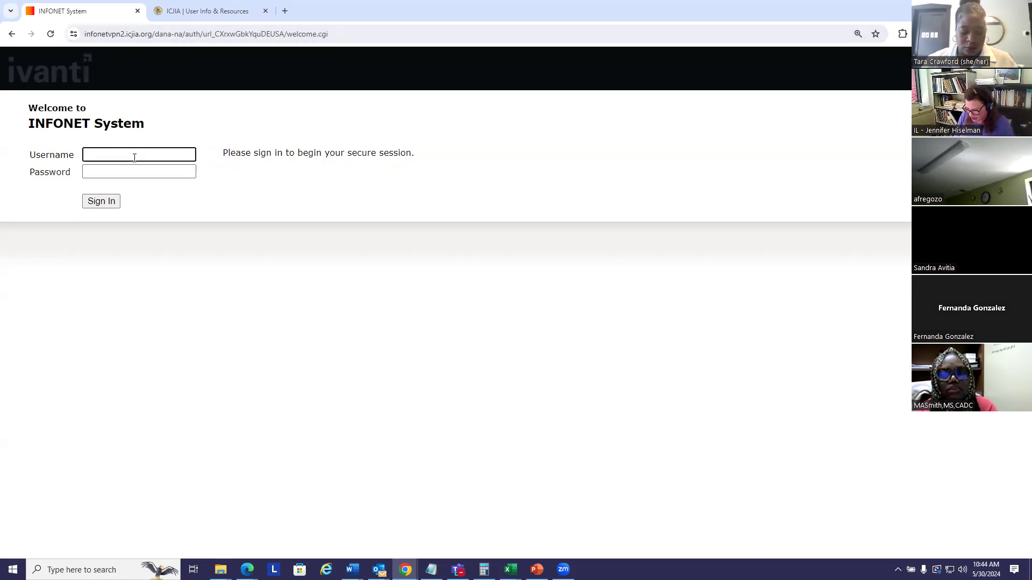
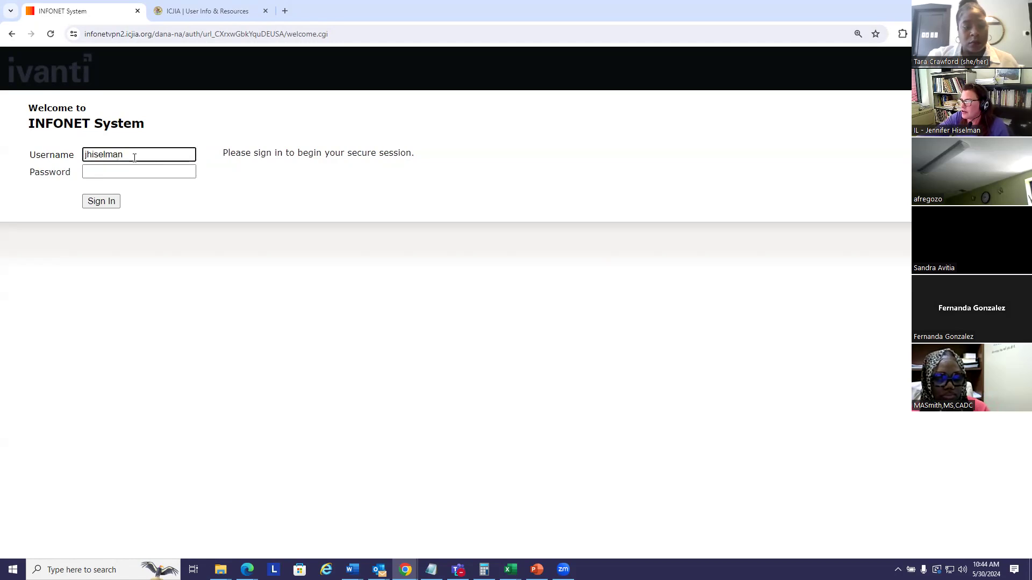
{"action": "left_click", "coordinate": [117, 173]}
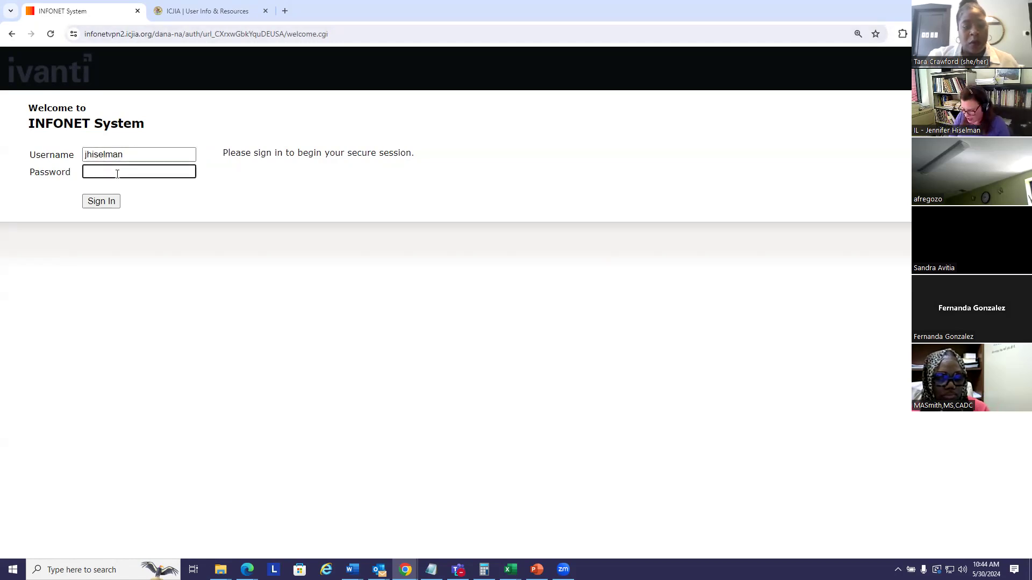
{"action": "type", "text": "*"}
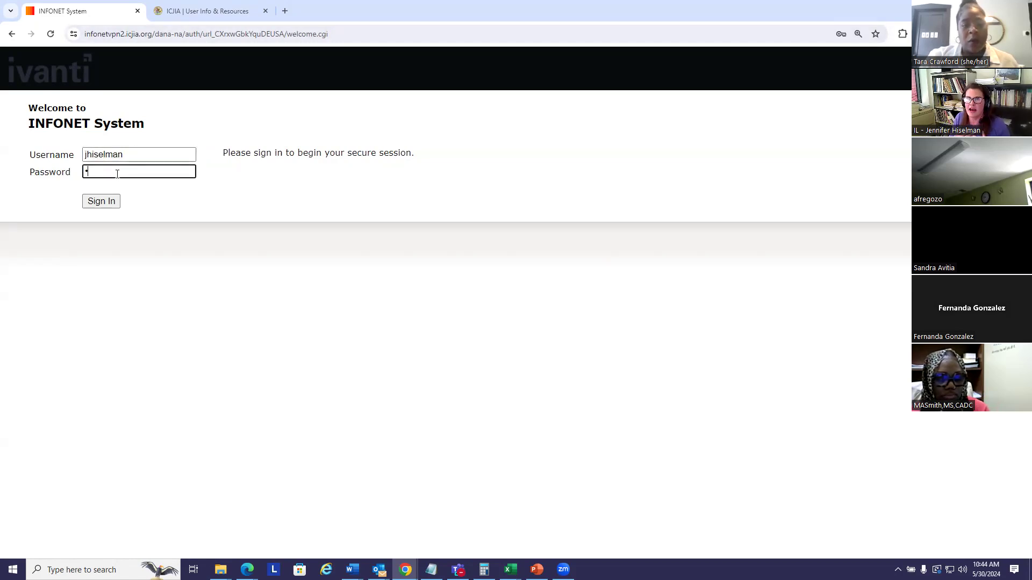
{"action": "type", "text": "********"}
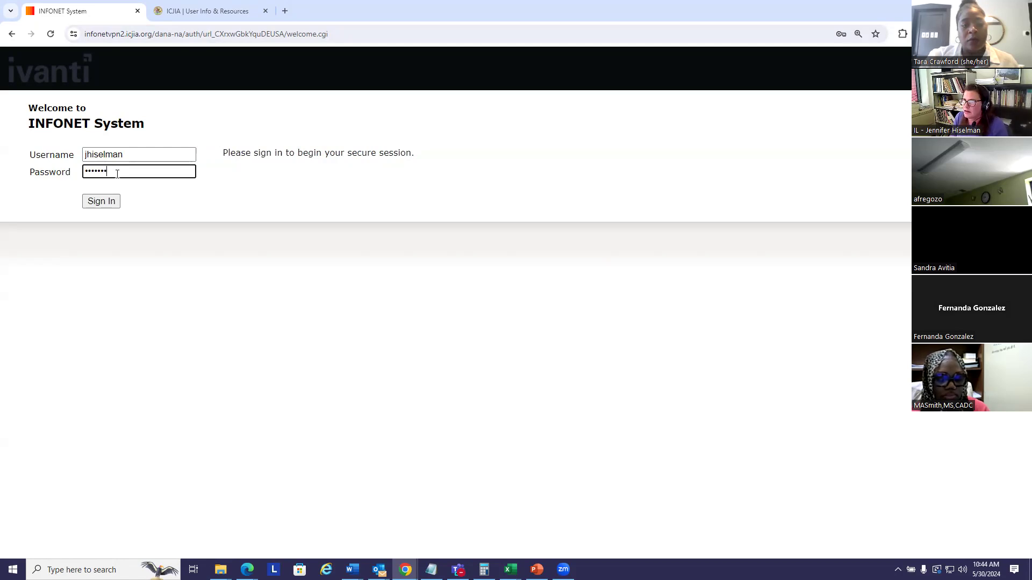
{"action": "type", "text": "**"}
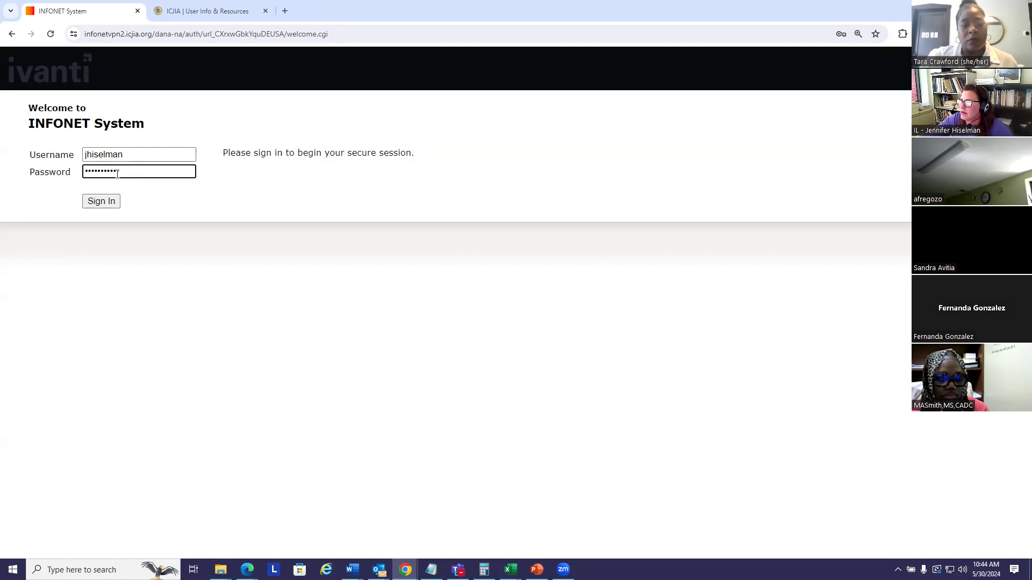
{"action": "left_click", "coordinate": [101, 201]}
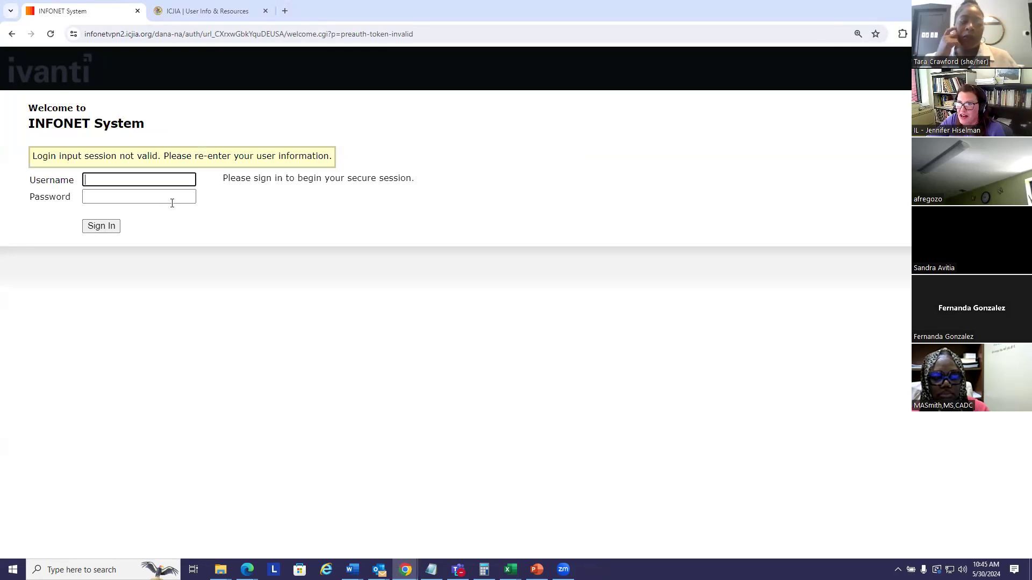
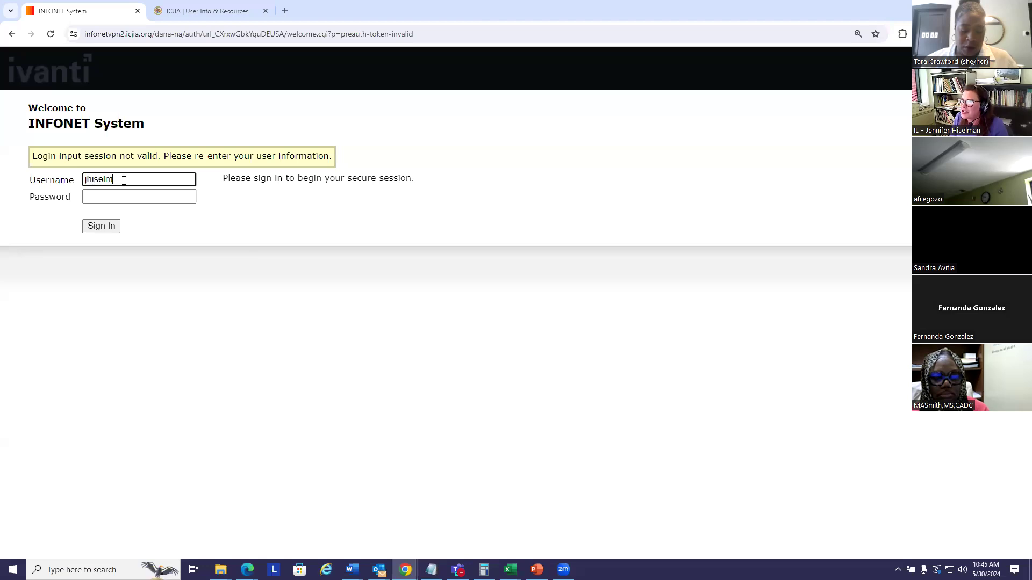
Re-enter the account username and password and sign in to the INFONET System secure session
{"action": "key", "text": "Tab"}
{"action": "type", "text": "•••••••••"}
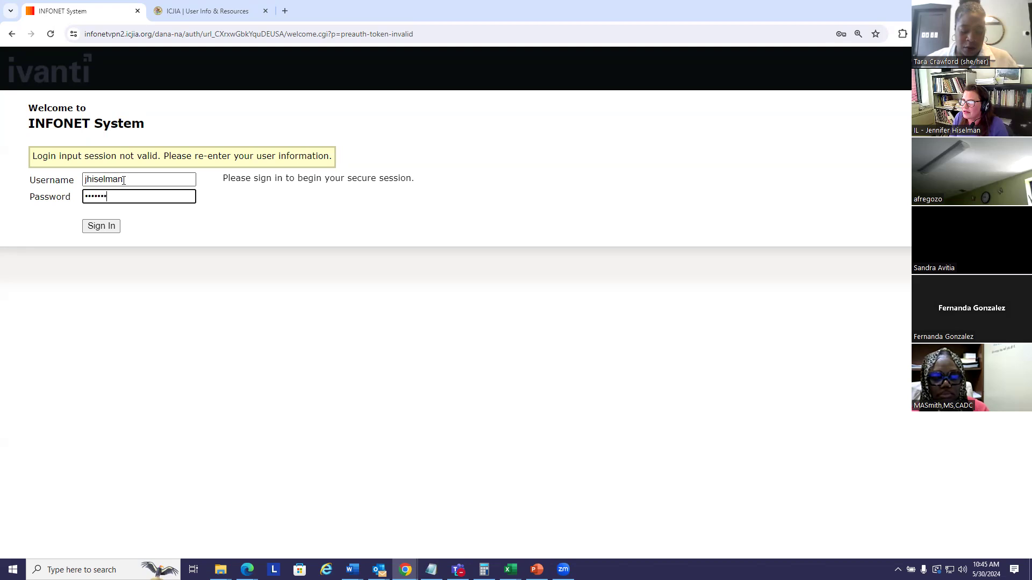
{"action": "type", "text": "•"}
{"action": "left_click", "coordinate": [108, 225]}
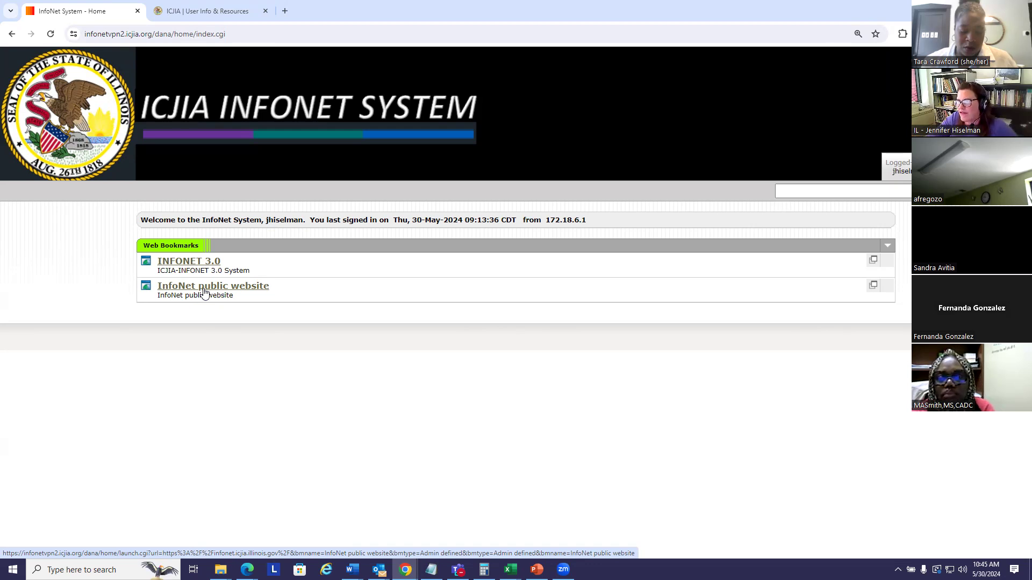
Open INFONET 3.0 from the web bookmarks and log in with the DV training account's username and password
{"action": "left_click", "coordinate": [195, 263]}
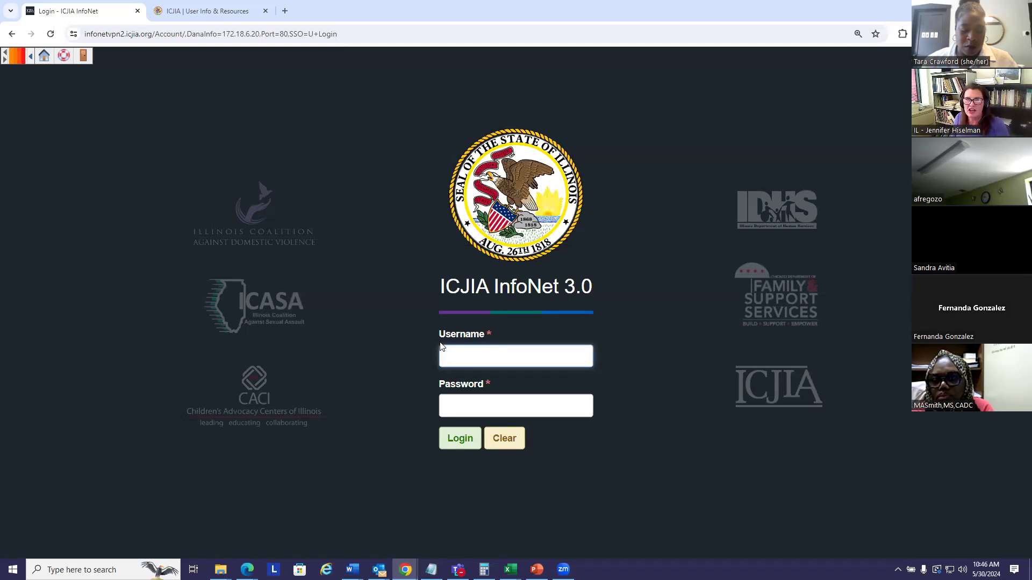
{"action": "type", "text": "D"}
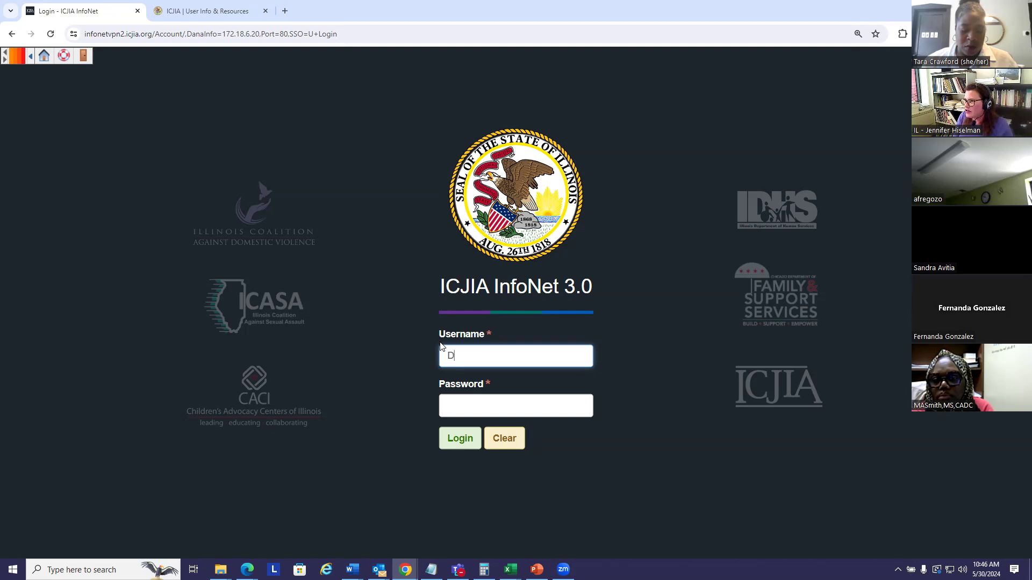
{"action": "type", "text": "VTRAINING"}
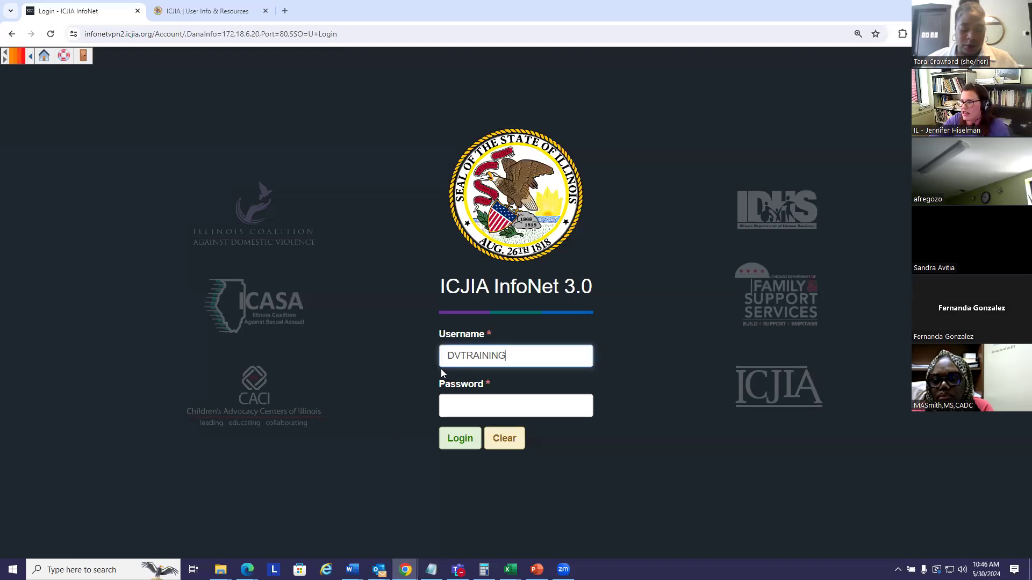
{"action": "left_click", "coordinate": [464, 408]}
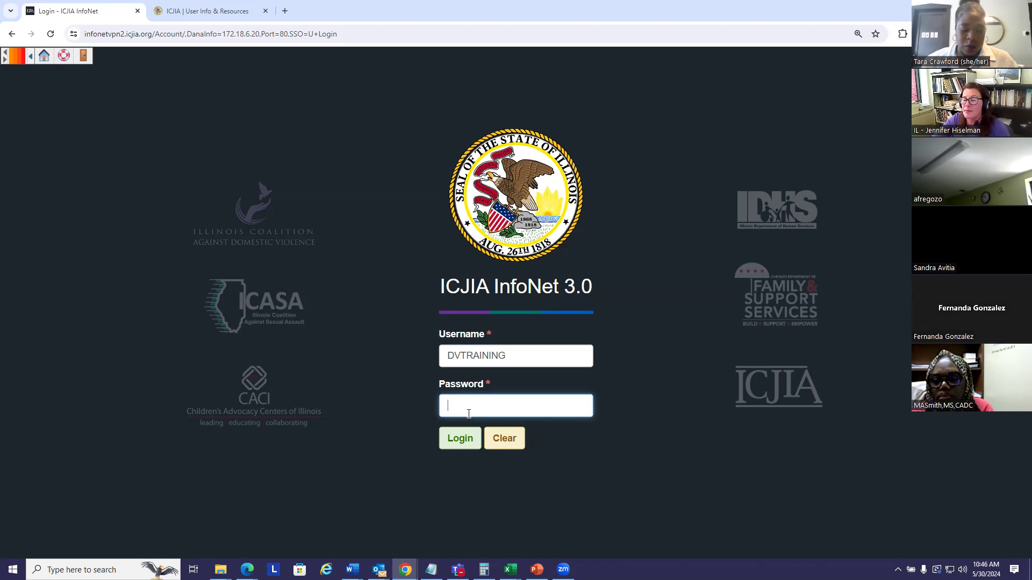
{"action": "type", "text": "***"}
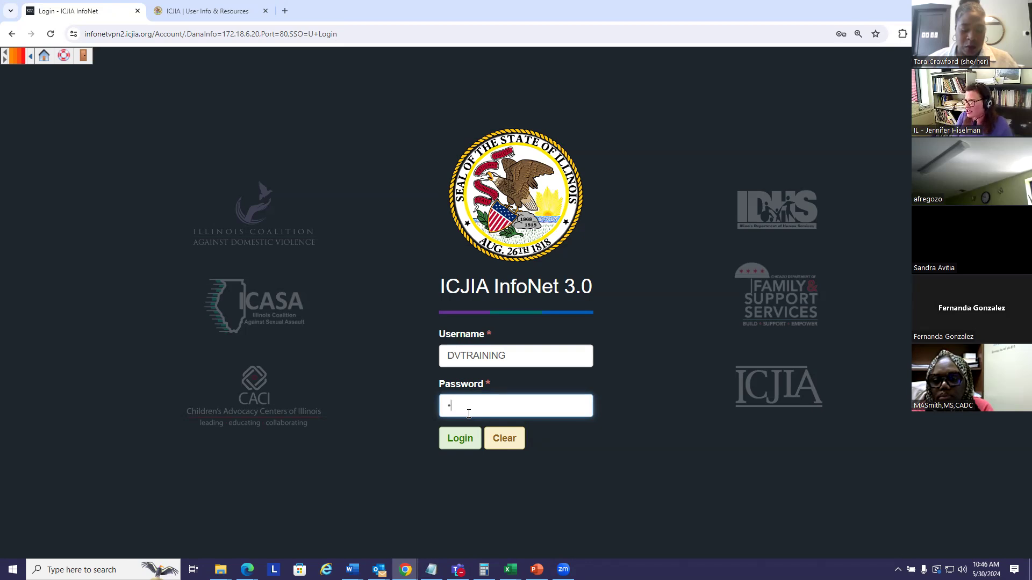
{"action": "type", "text": "*******"}
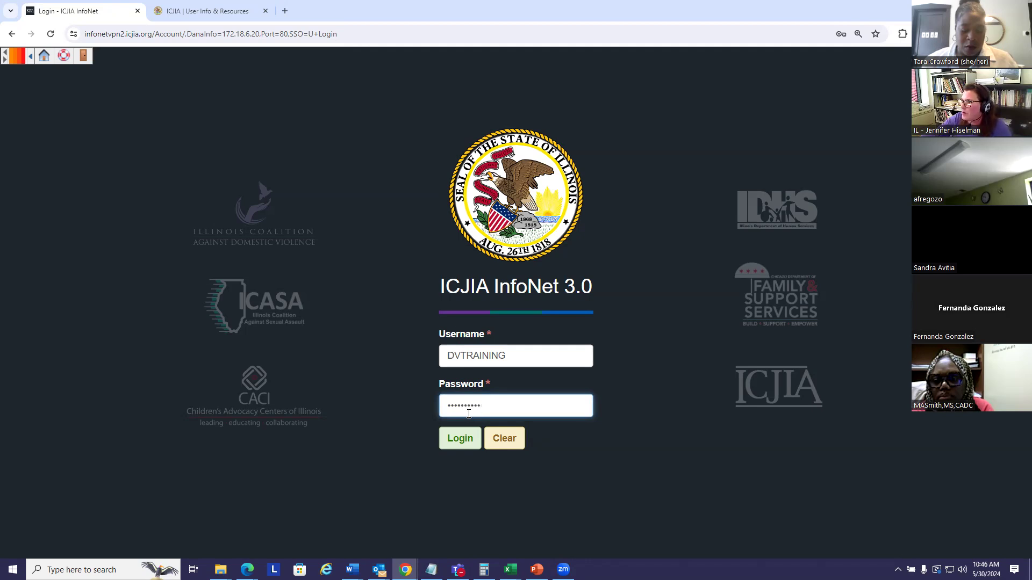
{"action": "left_click", "coordinate": [455, 440]}
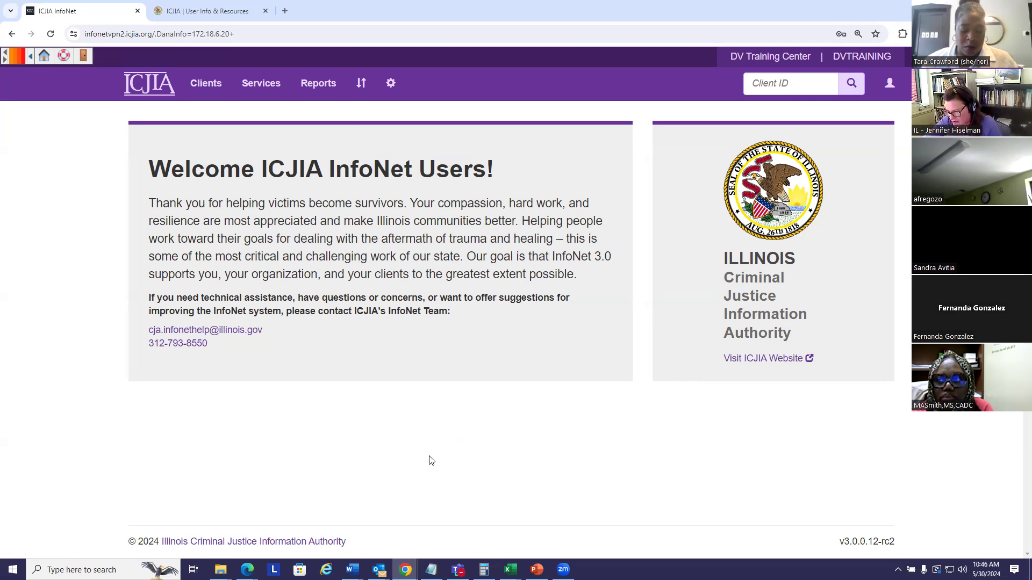
Start a new domestic violence adult client intake
{"action": "mouse_move", "coordinate": [434, 560]}
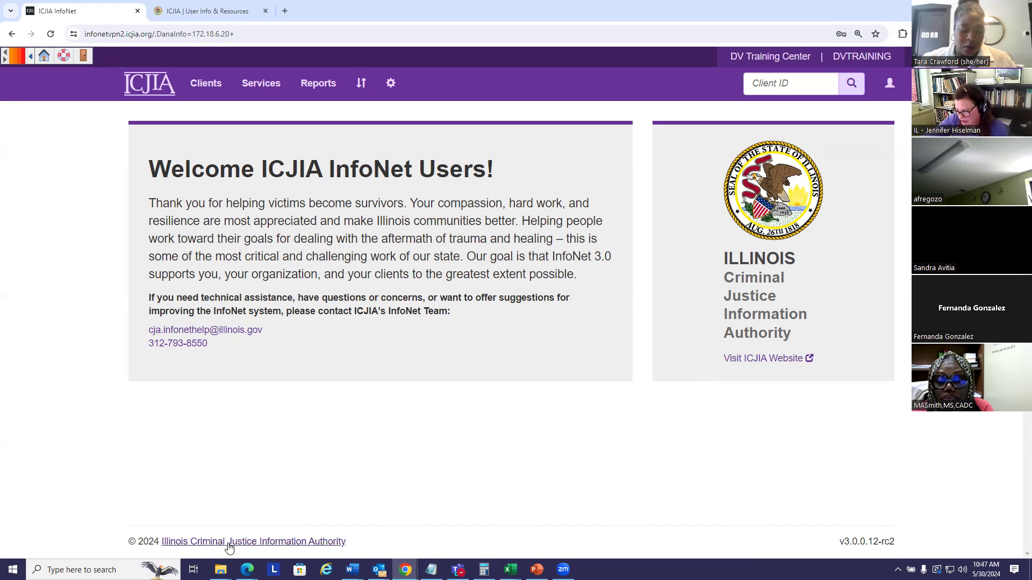
{"action": "mouse_move", "coordinate": [352, 569]}
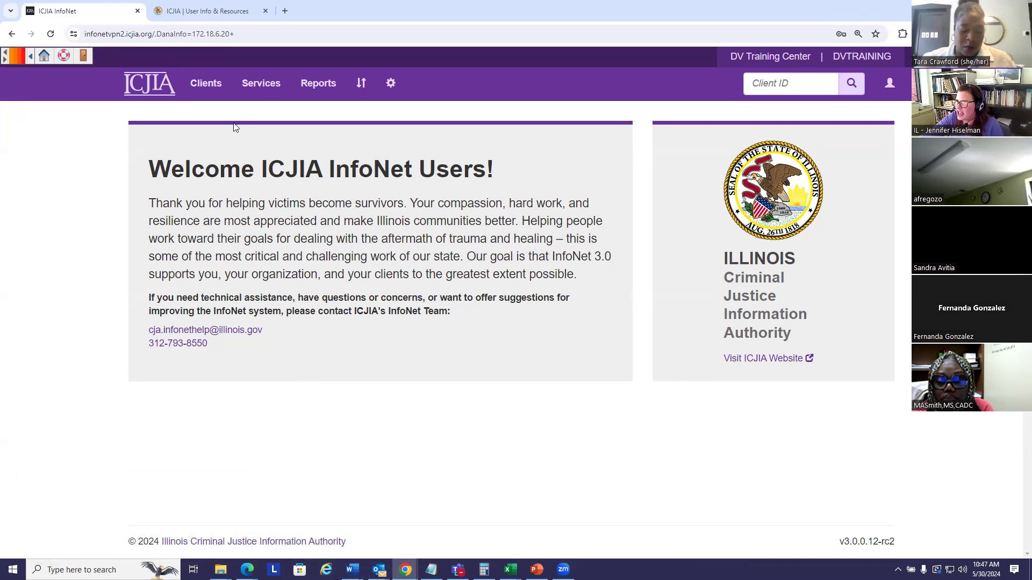
{"action": "left_click", "coordinate": [204, 86]}
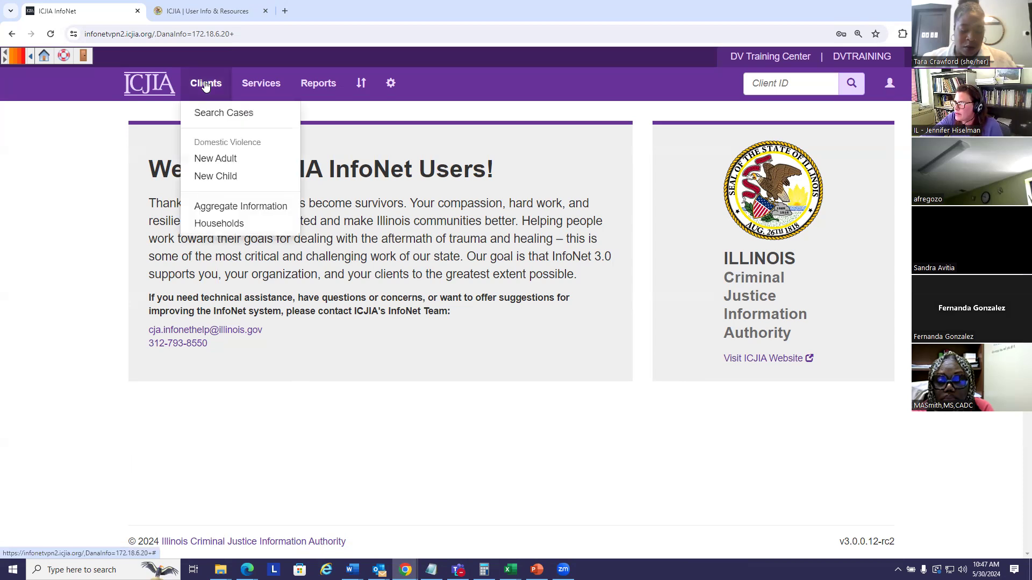
{"action": "left_click", "coordinate": [205, 162]}
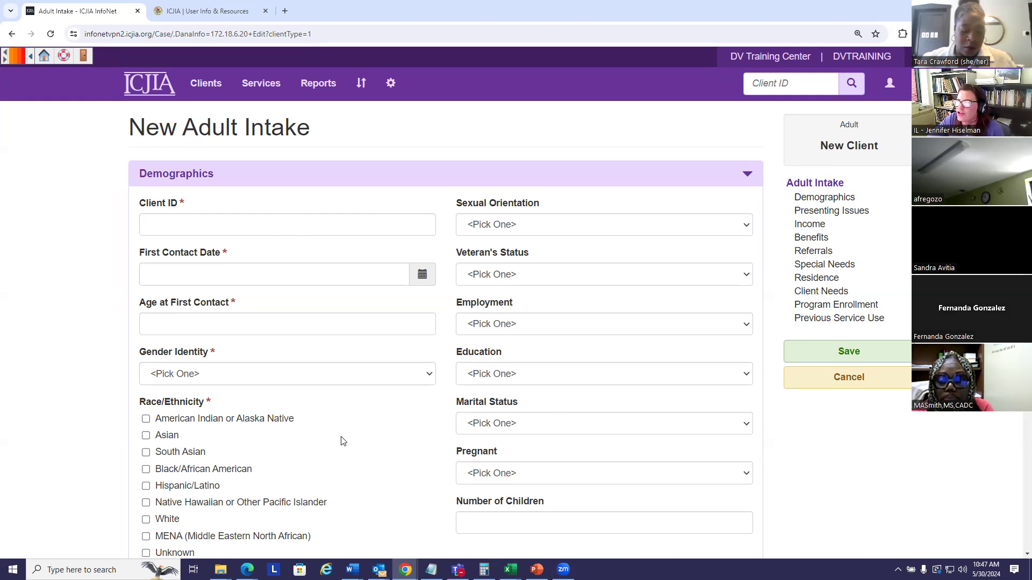
Look through the Demographics and Presenting Issues sections of the New Adult Intake form, including the required fields
{"action": "scroll", "coordinate": [343, 441], "scroll_direction": "down", "scroll_amount": 2}
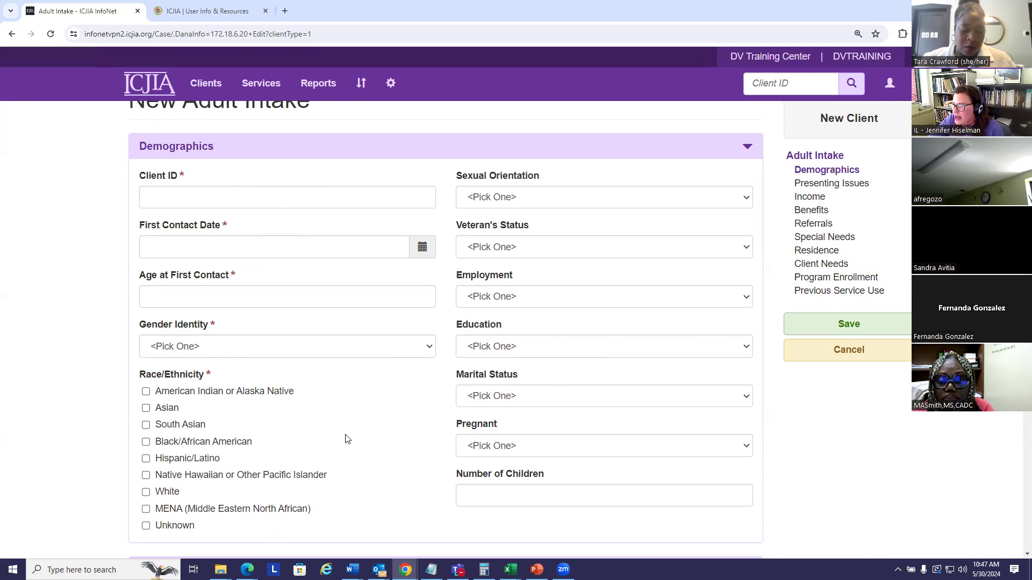
{"action": "scroll", "coordinate": [348, 412], "scroll_direction": "down", "scroll_amount": 2}
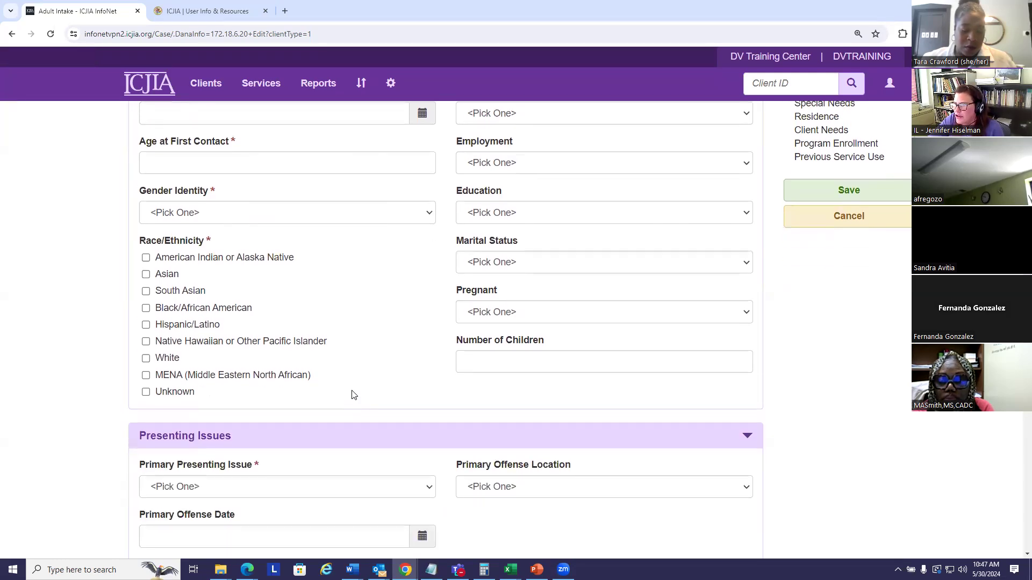
{"action": "scroll", "coordinate": [382, 345], "scroll_direction": "down", "scroll_amount": 2}
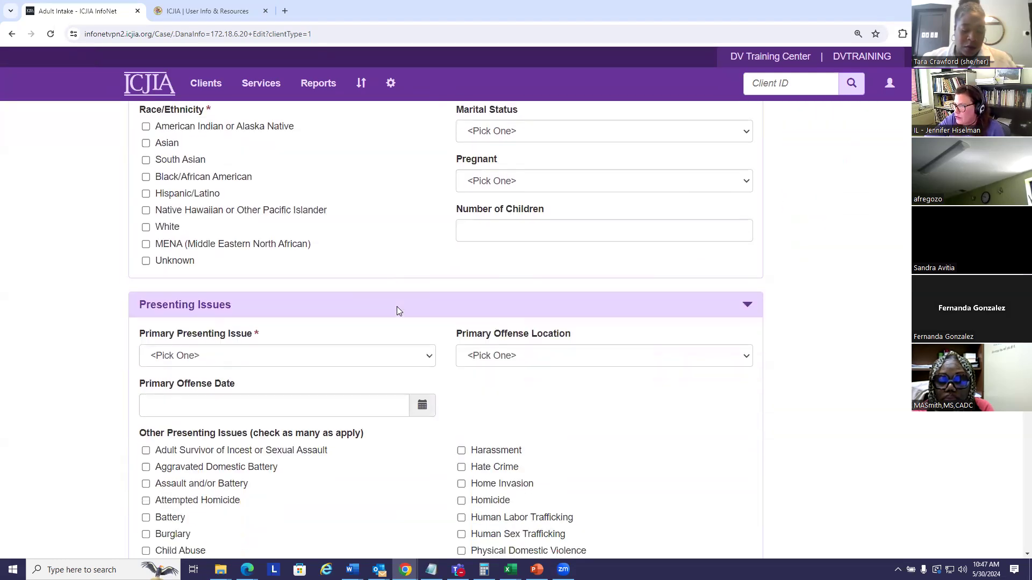
{"action": "scroll", "coordinate": [409, 326], "scroll_direction": "down", "scroll_amount": 10}
{"action": "scroll", "coordinate": [518, 367], "scroll_direction": "up", "scroll_amount": 5}
{"action": "scroll", "coordinate": [519, 366], "scroll_direction": "up", "scroll_amount": 10}
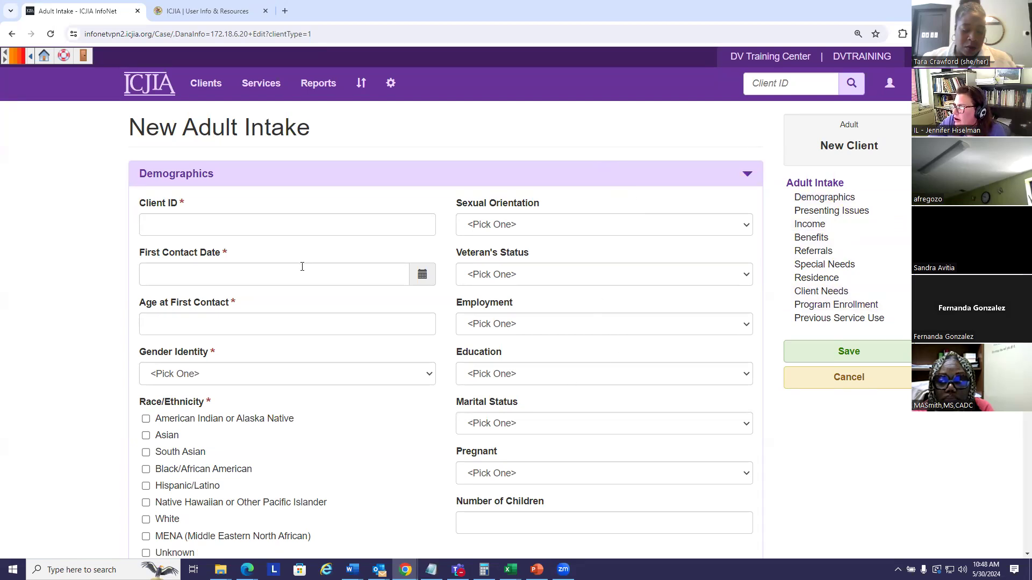
{"action": "mouse_move", "coordinate": [190, 207]}
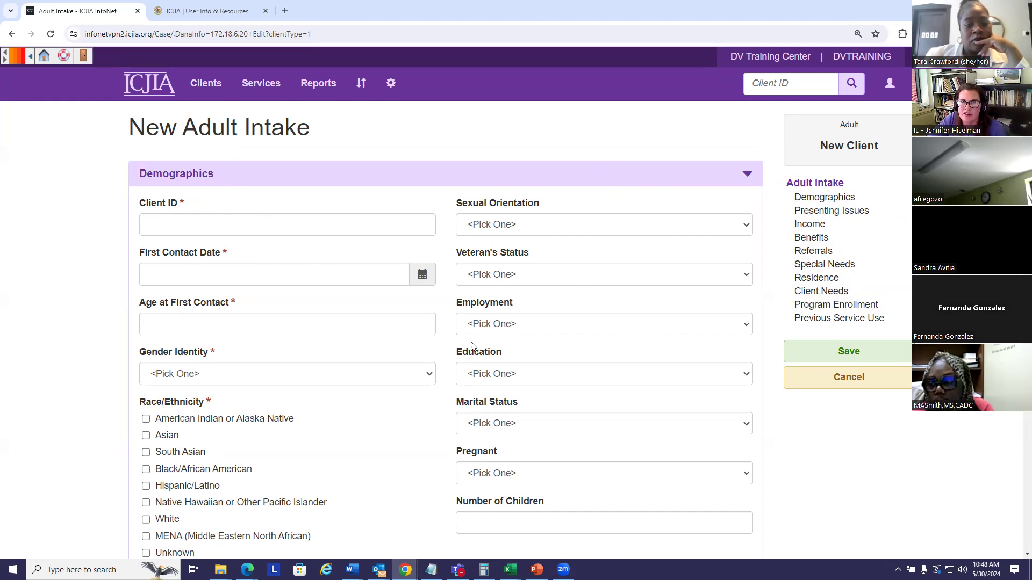
{"action": "mouse_move", "coordinate": [475, 349]}
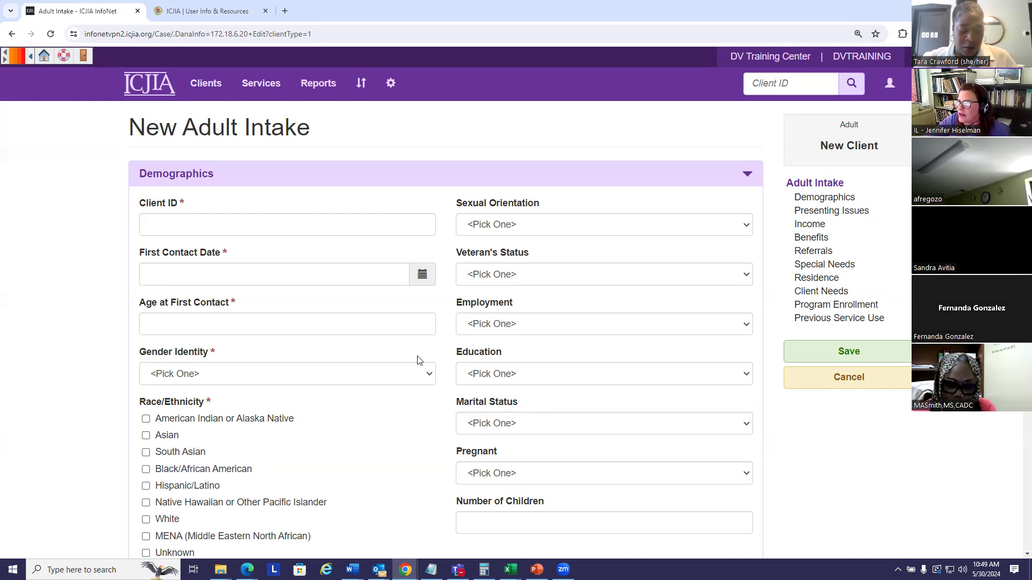
Enter the client ID and set the First Contact Date to 05/01/2024 in the new adult intake
{"action": "left_click", "coordinate": [215, 226]}
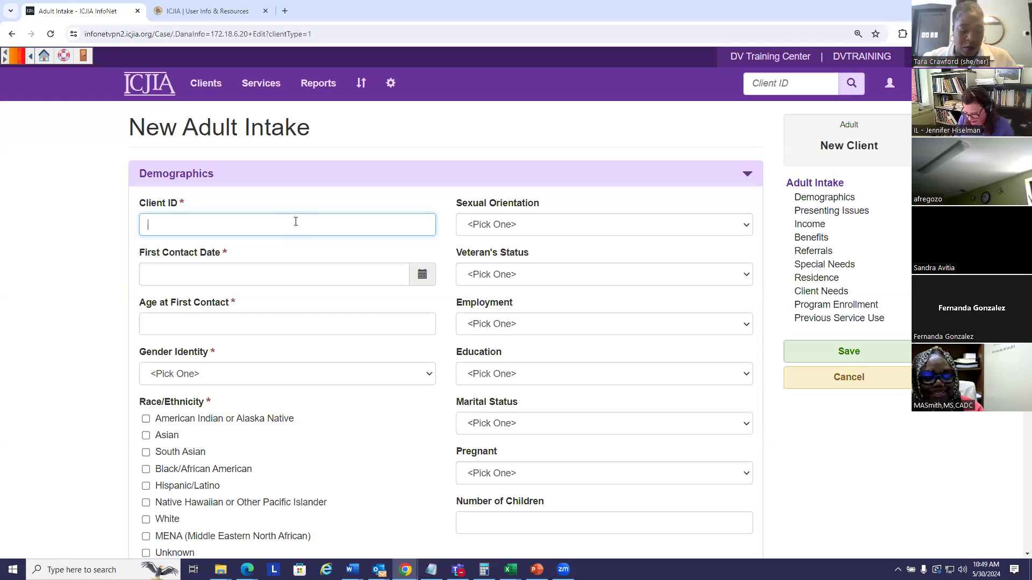
{"action": "type", "text": "I"}
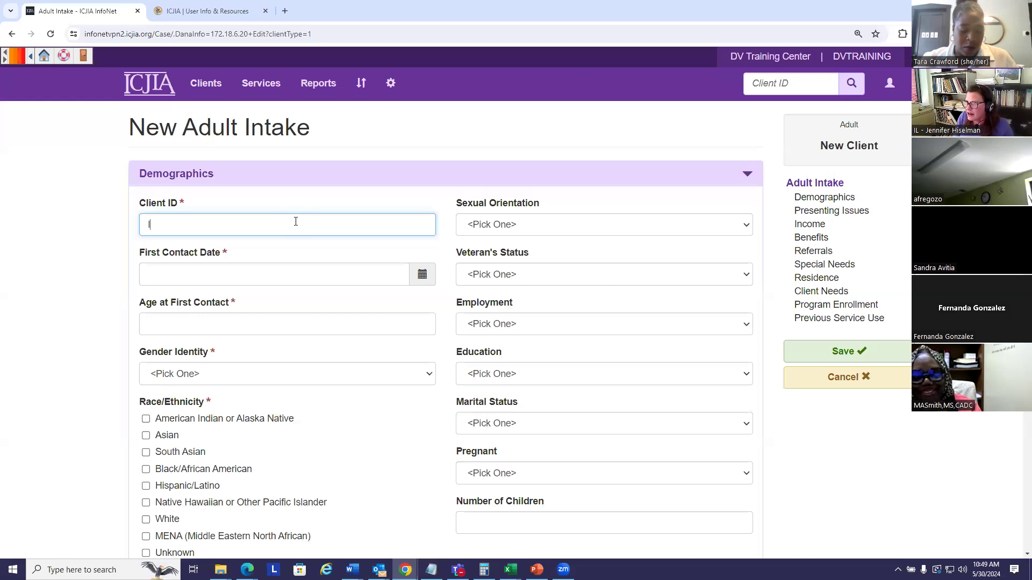
{"action": "type", "text": "CJIAD"}
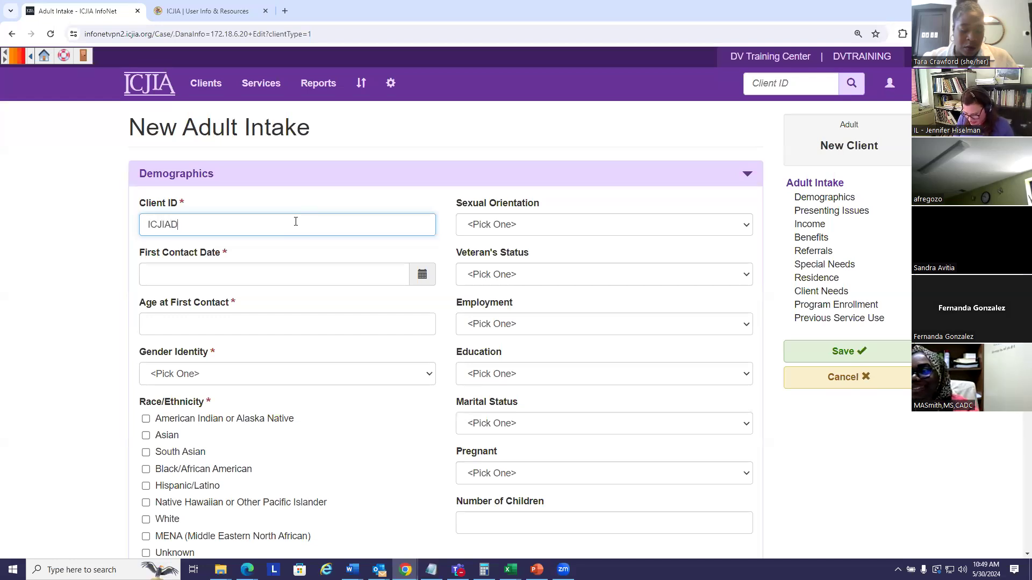
{"action": "type", "text": "V1v"}
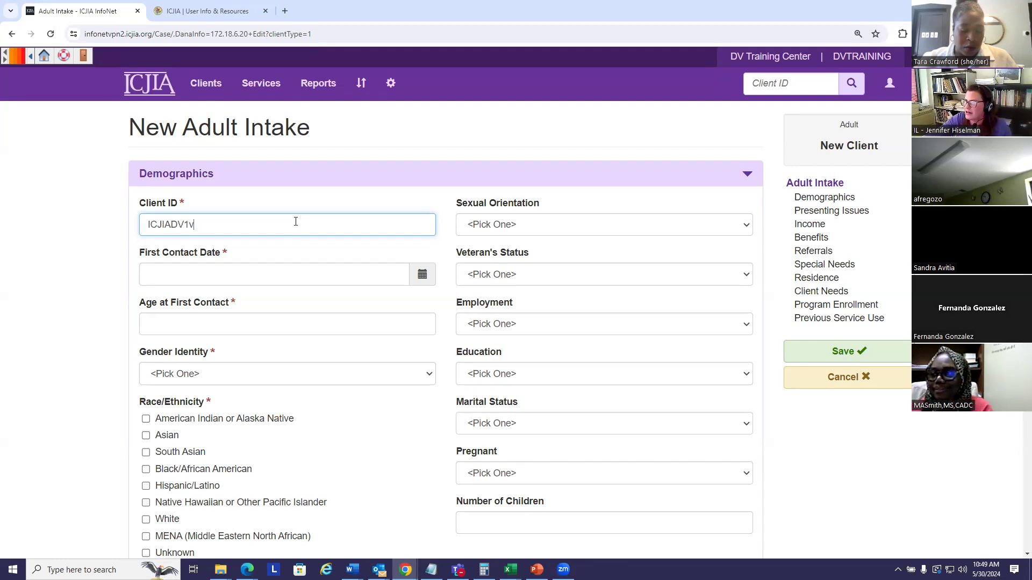
{"action": "left_click", "coordinate": [217, 276]}
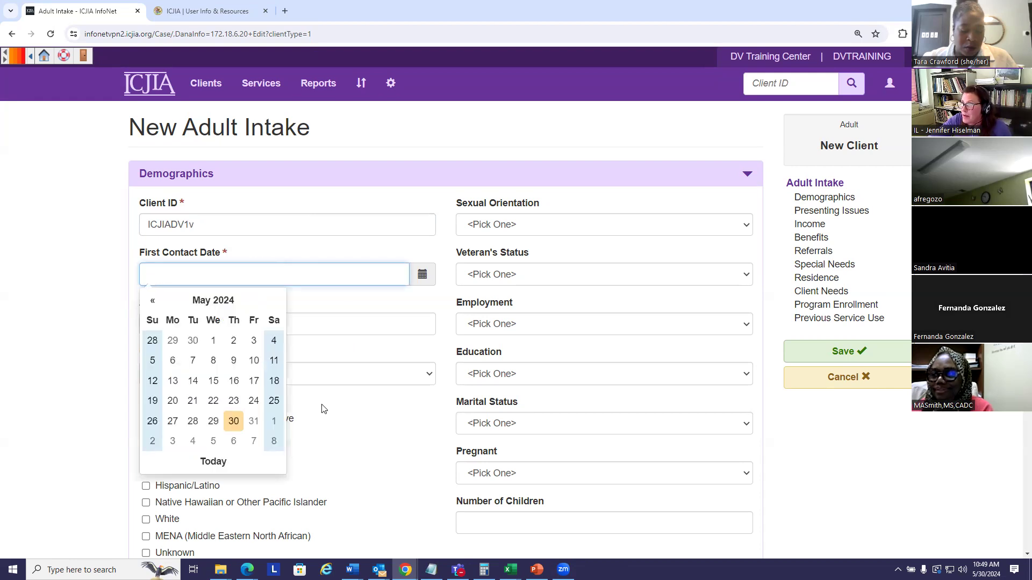
{"action": "left_click", "coordinate": [213, 343]}
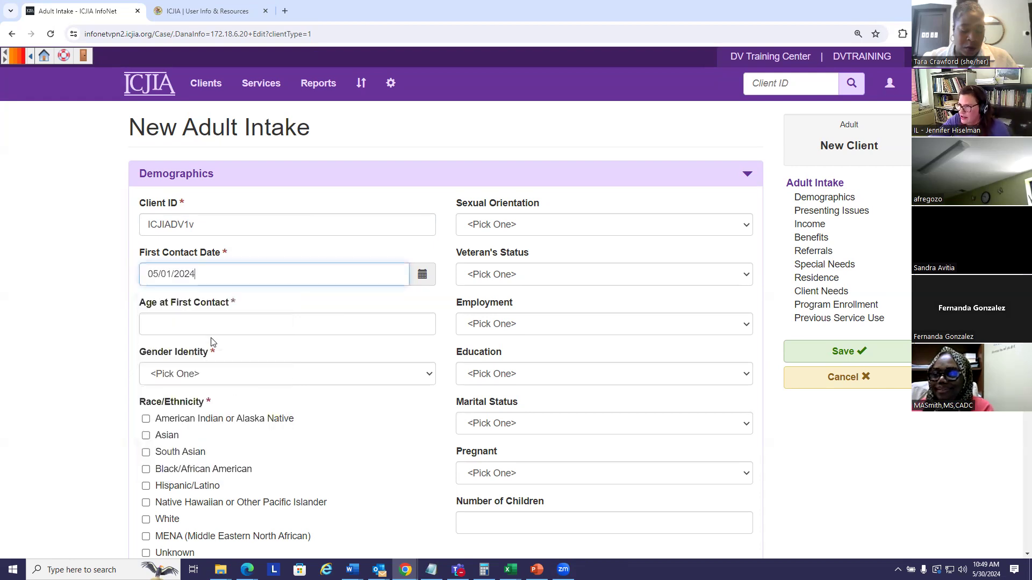
Set the client's Age at First Contact to 32 and Gender Identity to Female
{"action": "left_click", "coordinate": [328, 322]}
{"action": "type", "text": "32"}
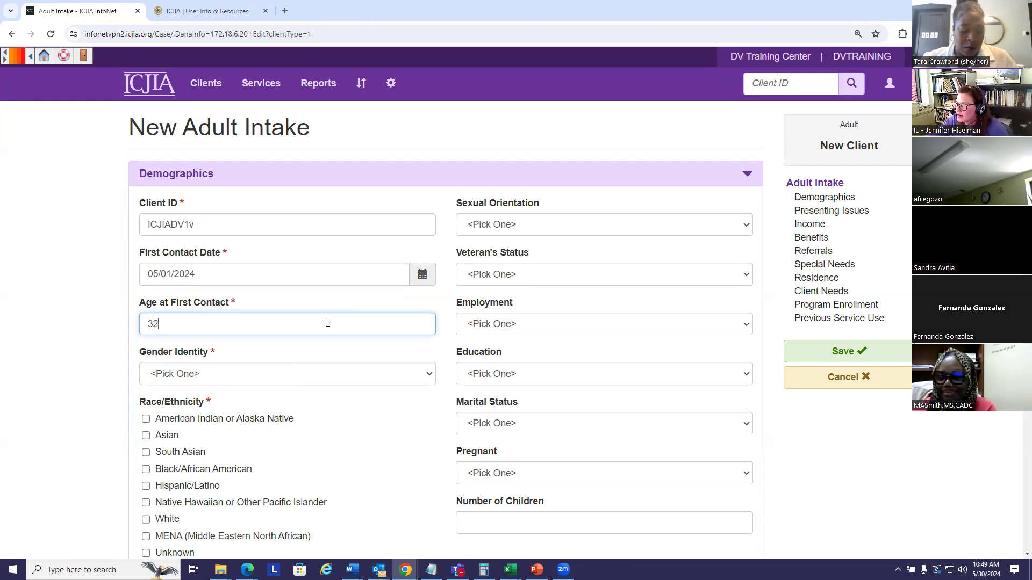
{"action": "left_click", "coordinate": [339, 374]}
{"action": "scroll", "coordinate": [367, 359], "scroll_direction": "down", "scroll_amount": 2}
{"action": "left_click", "coordinate": [398, 266]}
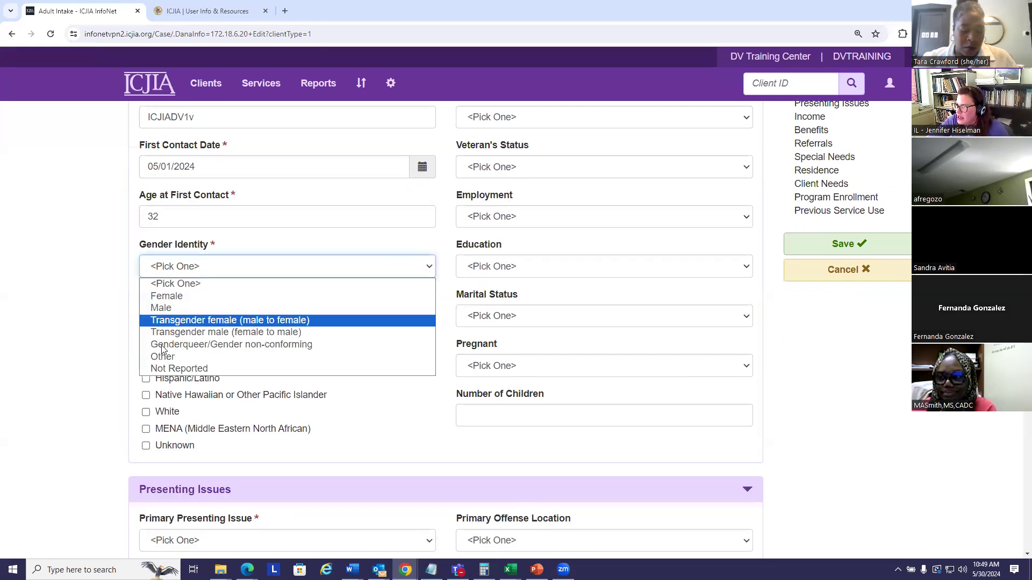
{"action": "left_click", "coordinate": [182, 296]}
Mark the client's Race/Ethnicity as both Hispanic/Latino and MENA (Middle Eastern North African)
{"action": "left_click", "coordinate": [403, 385]}
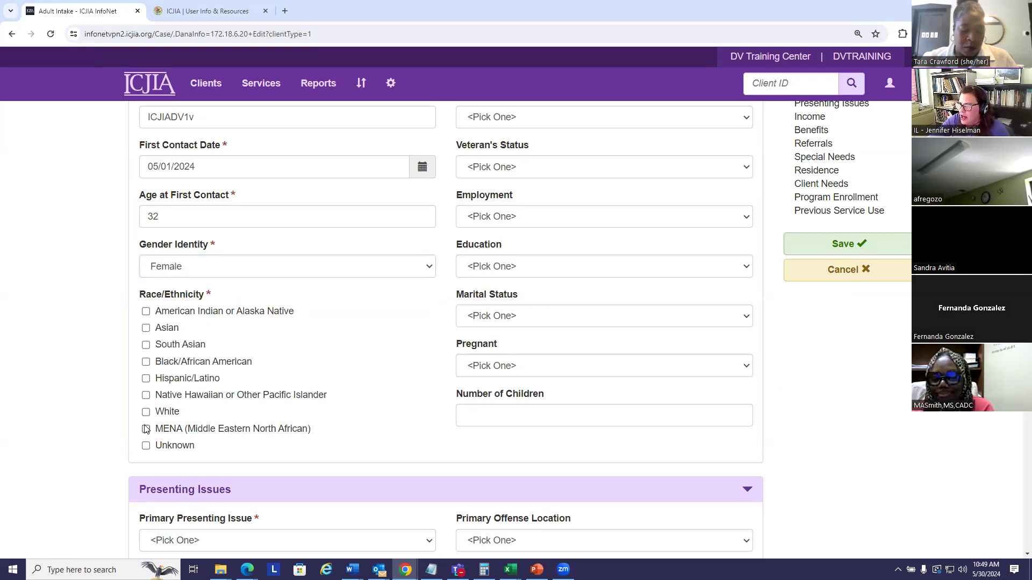
{"action": "left_click", "coordinate": [145, 378]}
{"action": "left_click", "coordinate": [145, 428]}
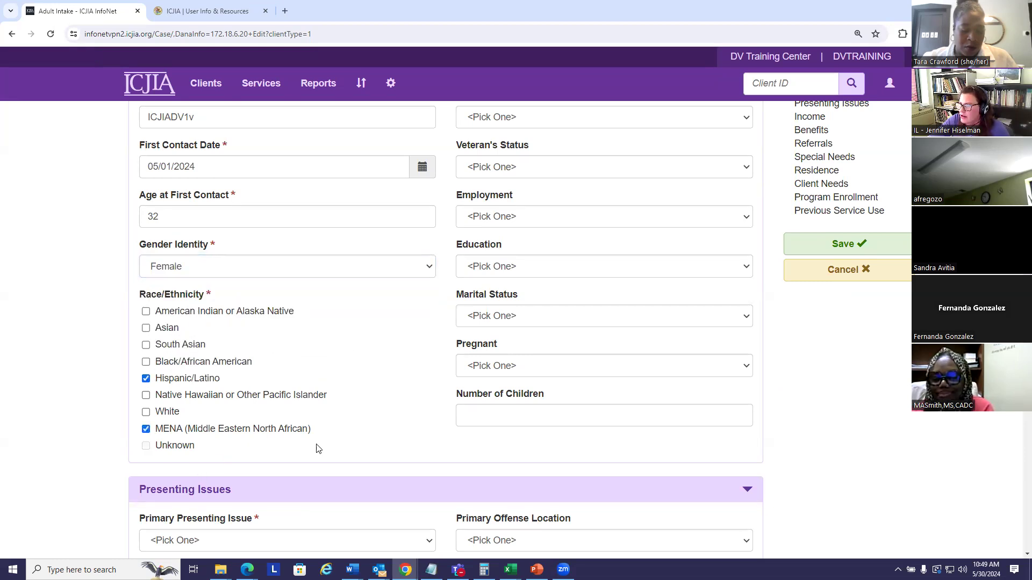
Set the client's Sexual Orientation to Heterosexual/Straight and Veteran's Status to Not Reported
{"action": "scroll", "coordinate": [380, 404], "scroll_direction": "up", "scroll_amount": 2}
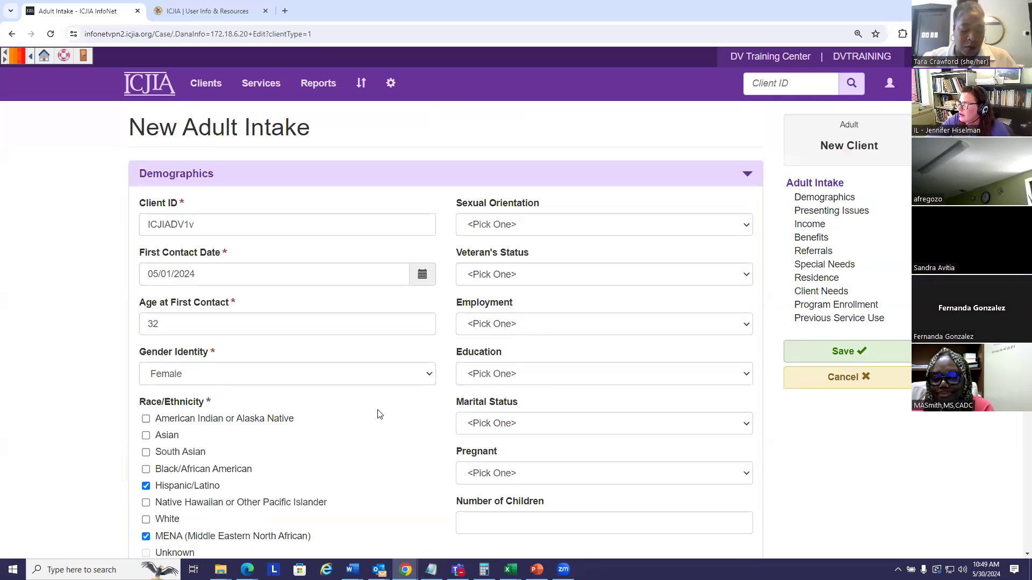
{"action": "left_click", "coordinate": [747, 225]}
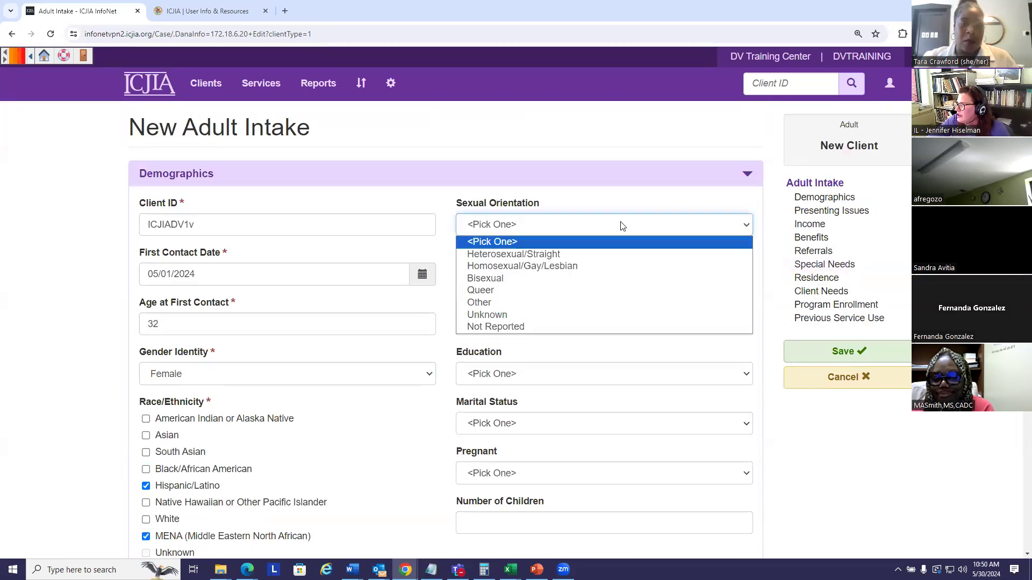
{"action": "left_click", "coordinate": [532, 254]}
{"action": "left_click", "coordinate": [547, 277]}
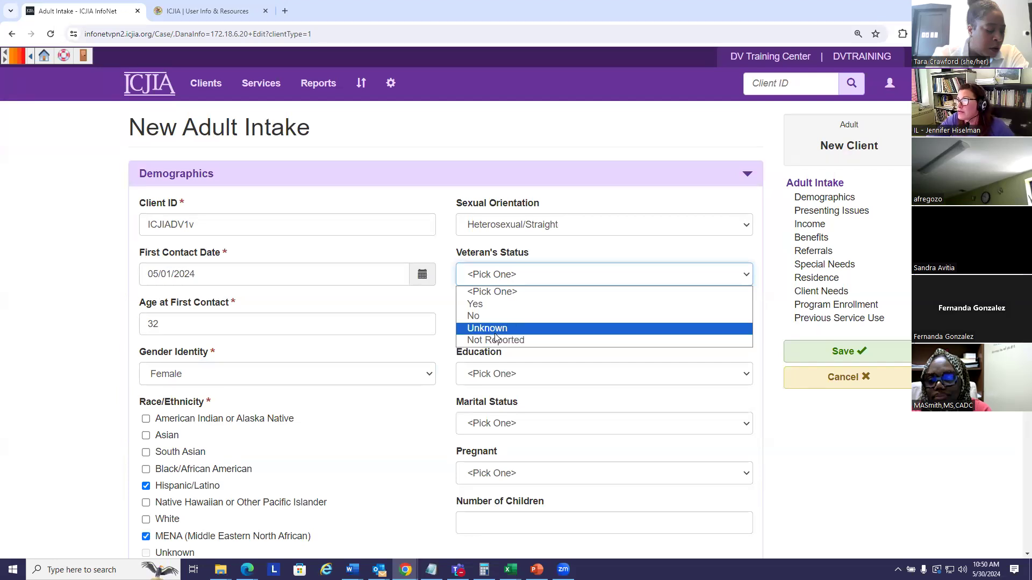
{"action": "left_click", "coordinate": [493, 340]}
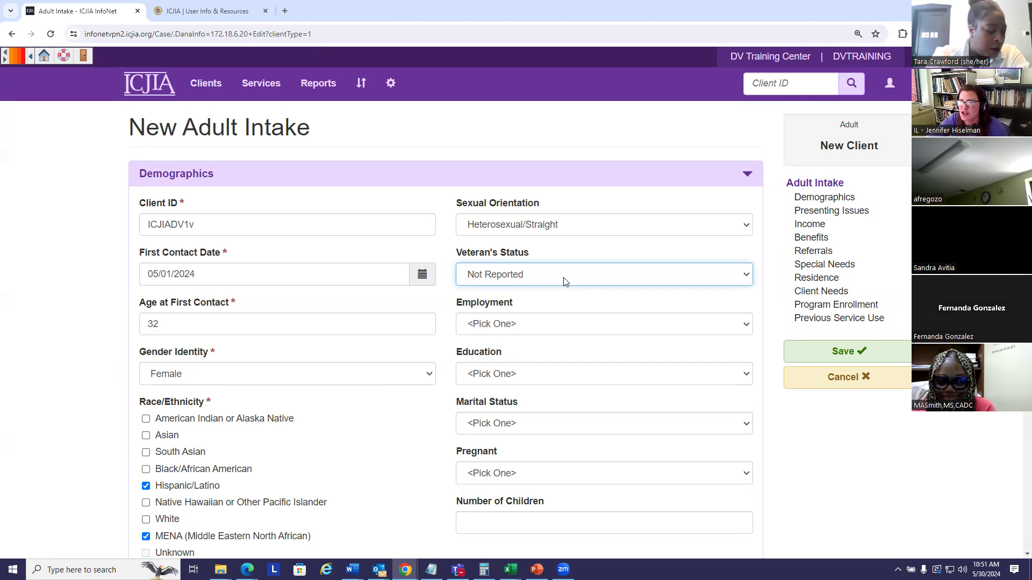
Set the client's Employment to Not Employed and Education to Some College
{"action": "left_click", "coordinate": [540, 324]}
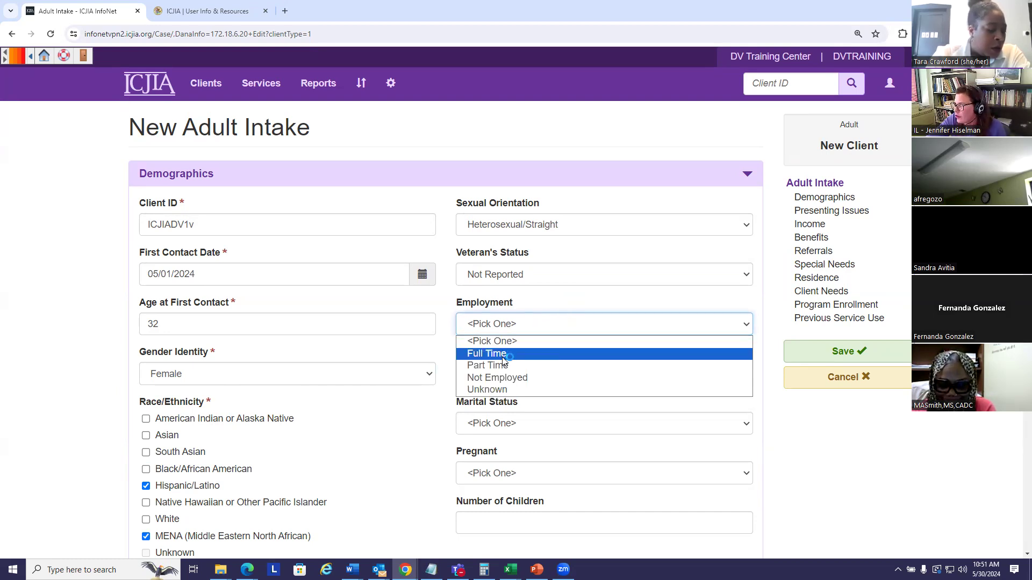
{"action": "left_click", "coordinate": [497, 378]}
{"action": "scroll", "coordinate": [414, 411], "scroll_direction": "down", "scroll_amount": 2}
{"action": "left_click", "coordinate": [567, 267]}
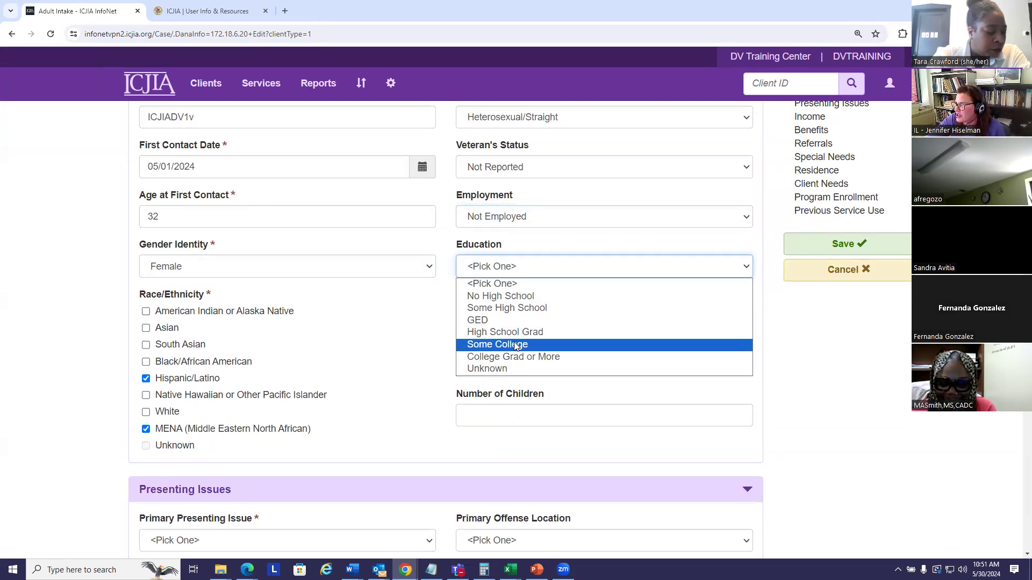
{"action": "left_click", "coordinate": [542, 344]}
Set the client's Marital Status to Married in the Demographics section
{"action": "scroll", "coordinate": [426, 318], "scroll_direction": "down", "scroll_amount": 2}
{"action": "left_click", "coordinate": [747, 213]}
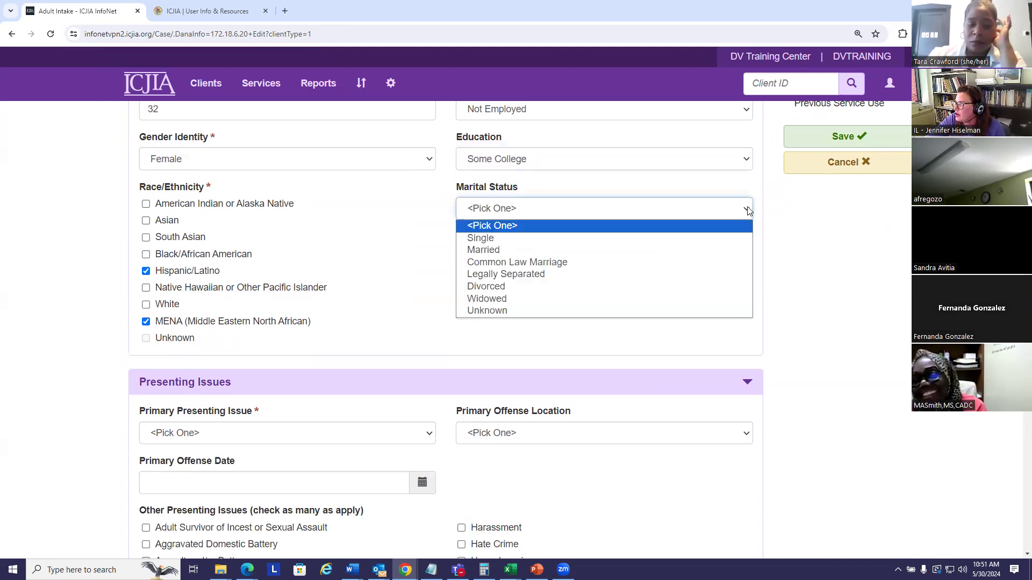
{"action": "left_click", "coordinate": [501, 250]}
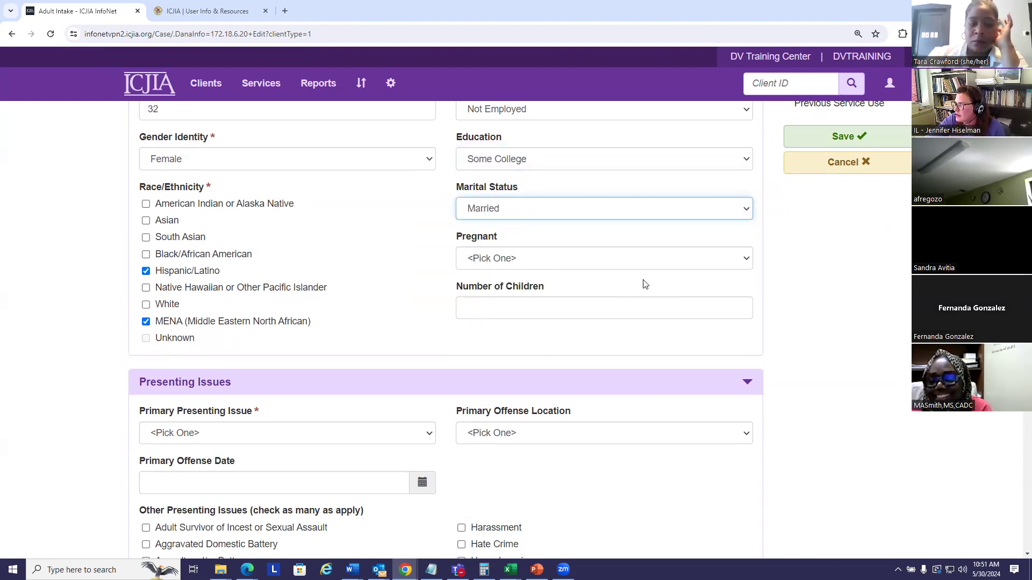
Set the client's Pregnant status to No and Number of Children to 2
{"action": "left_click", "coordinate": [559, 260]}
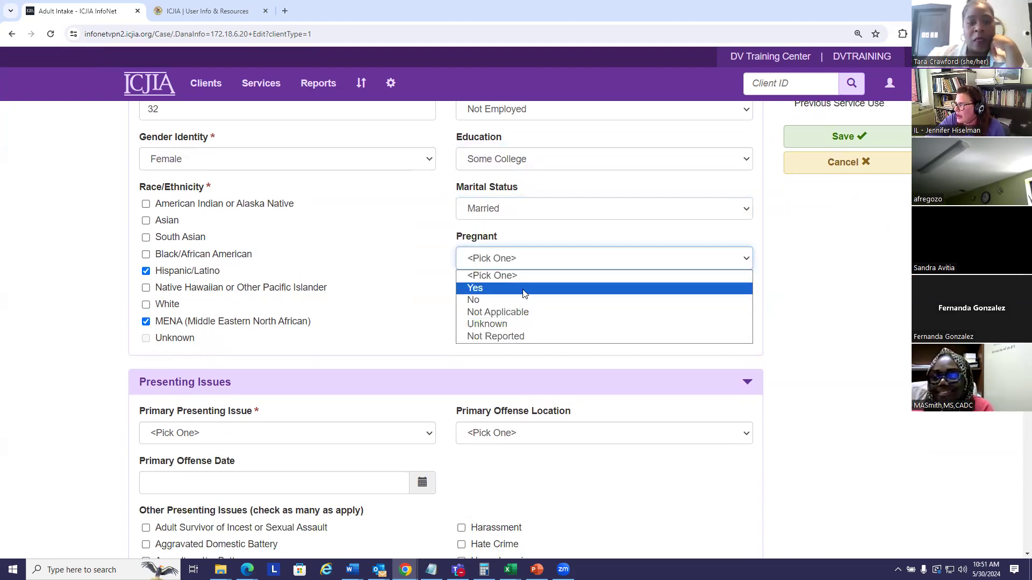
{"action": "left_click", "coordinate": [489, 297]}
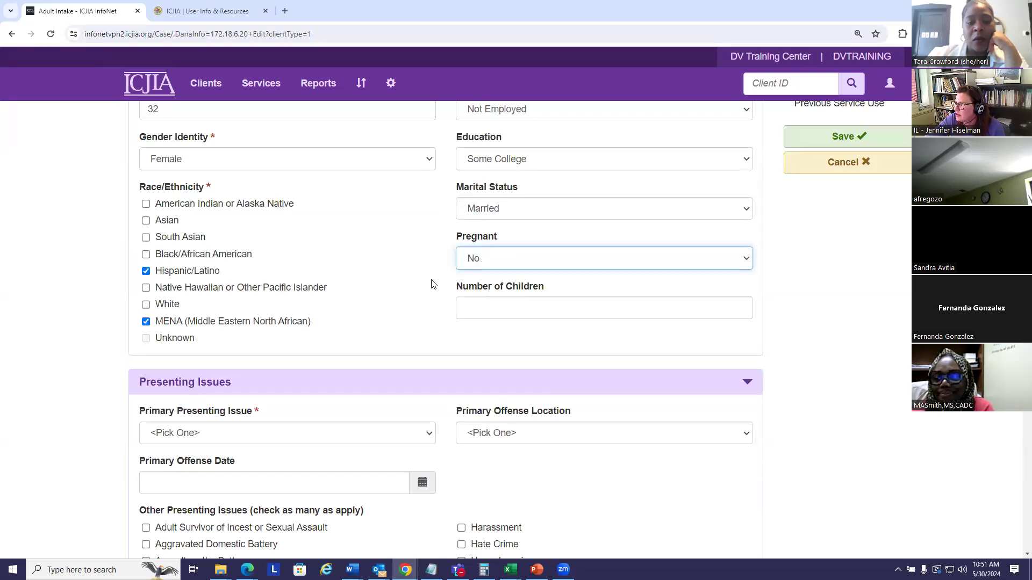
{"action": "left_click", "coordinate": [483, 307]}
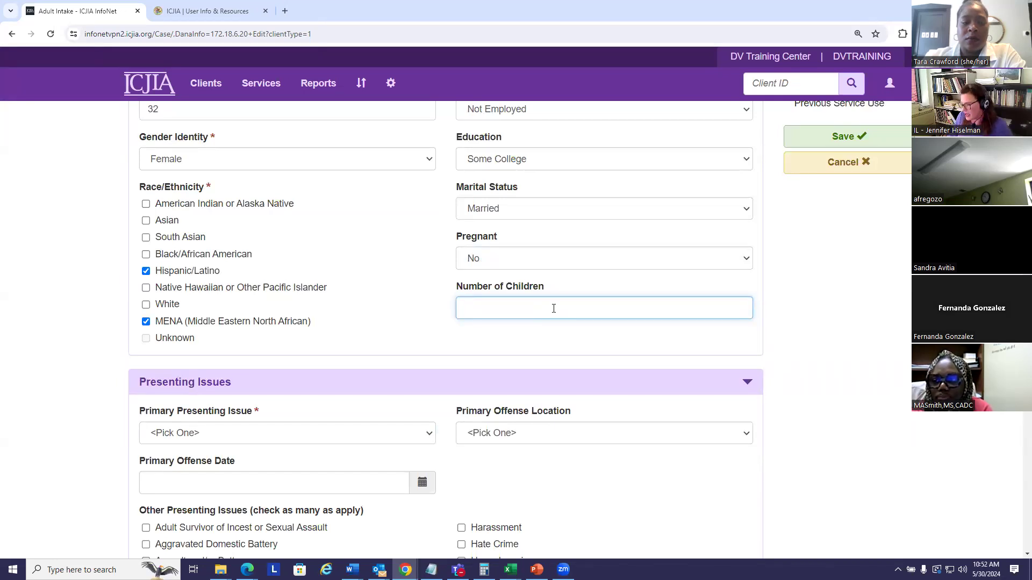
Set the Primary Presenting Issue to Emotional Domestic Violence and the Primary Offense Location to Victim's Home
{"action": "scroll", "coordinate": [836, 302], "scroll_direction": "down", "scroll_amount": 4}
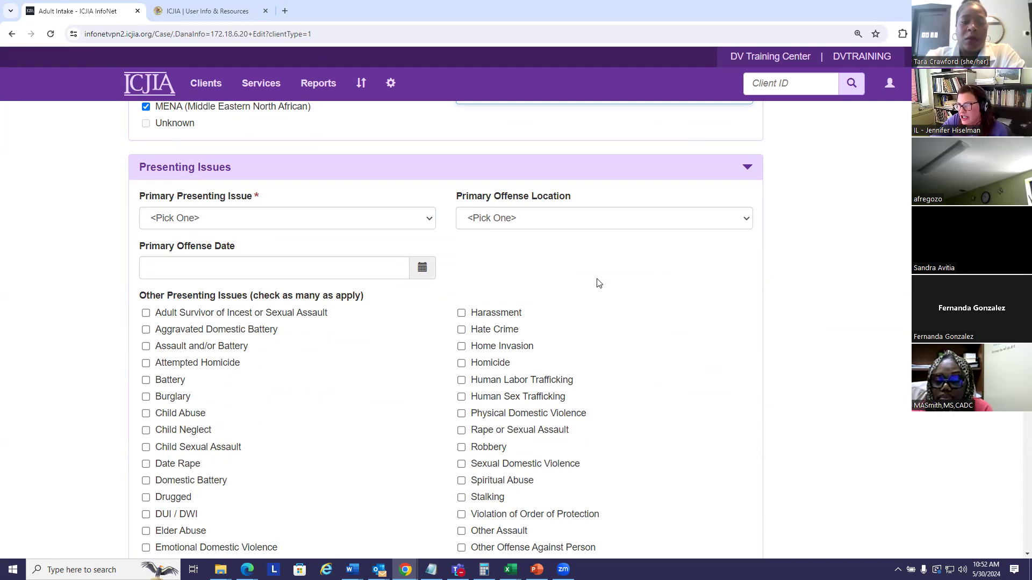
{"action": "left_click", "coordinate": [430, 221]}
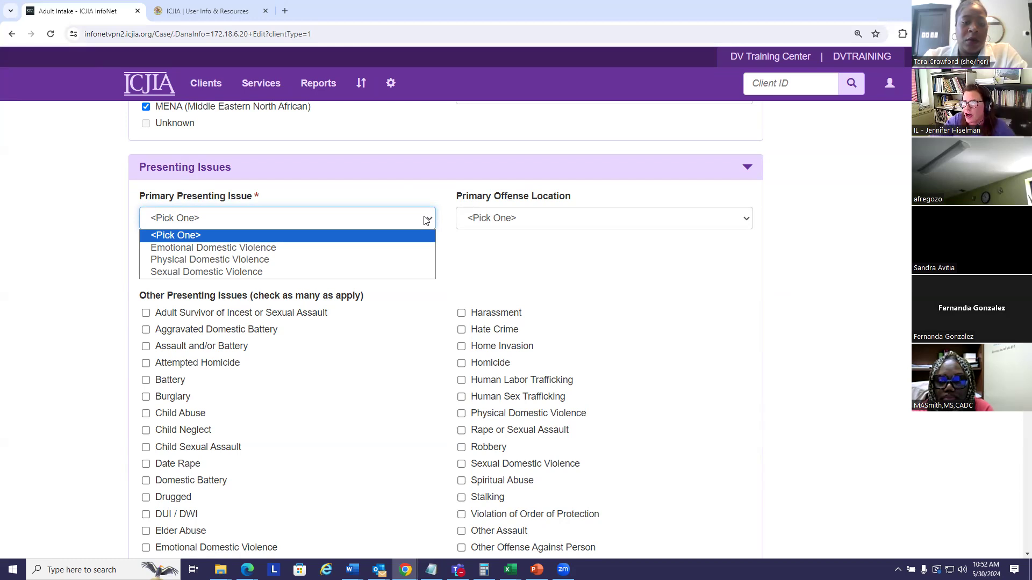
{"action": "left_click", "coordinate": [304, 253]}
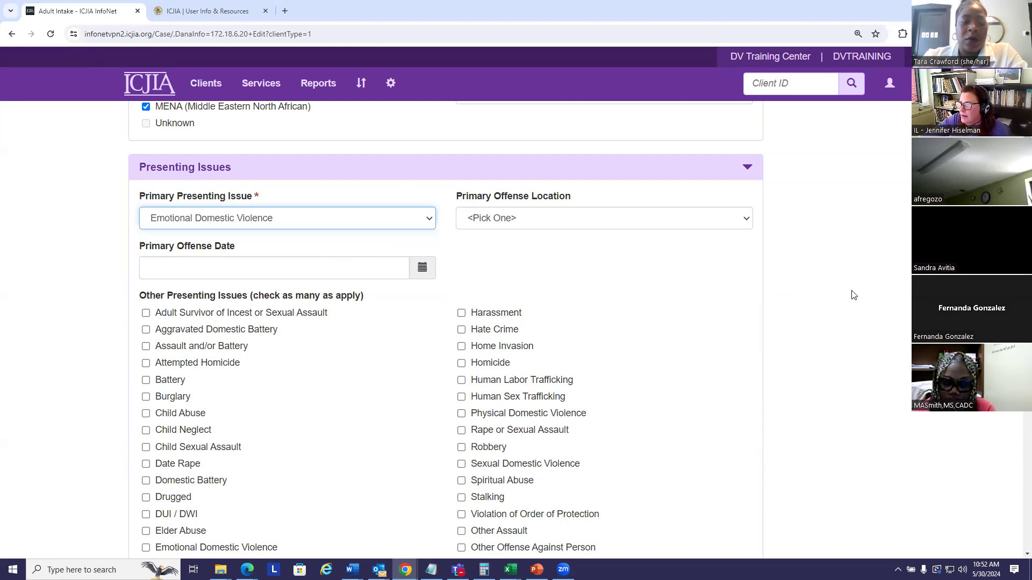
{"action": "scroll", "coordinate": [849, 268], "scroll_direction": "down", "scroll_amount": 1}
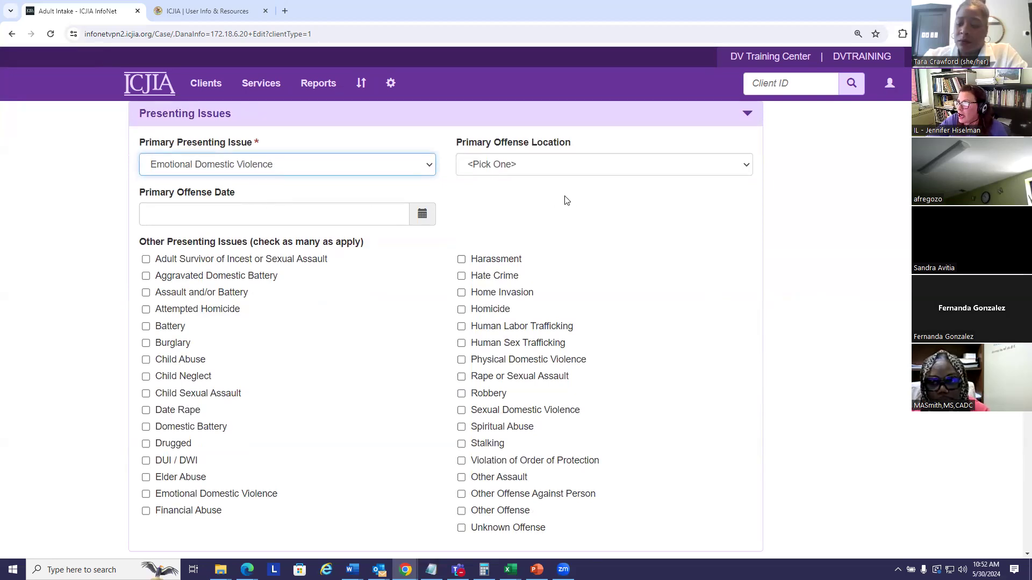
{"action": "left_click", "coordinate": [745, 165]}
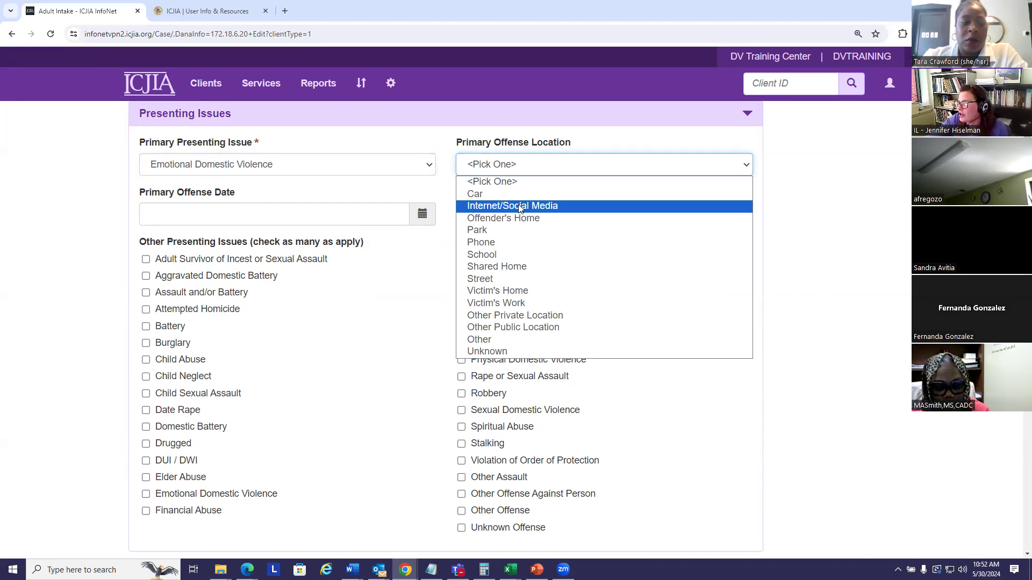
{"action": "left_click", "coordinate": [512, 291]}
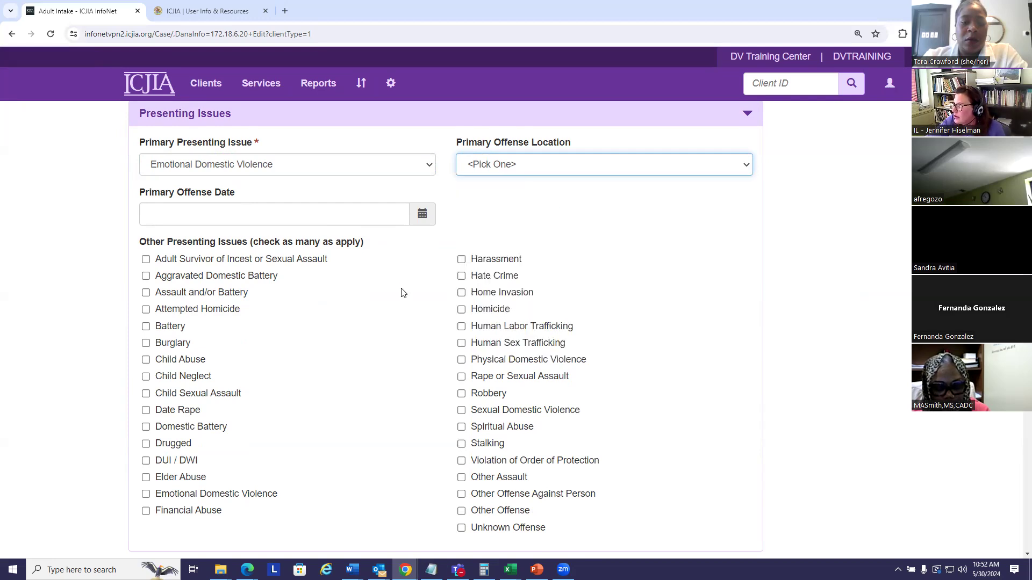
Set the Primary Offense Date to 04/30/2024 in the Presenting Issues section
{"action": "left_click", "coordinate": [422, 215]}
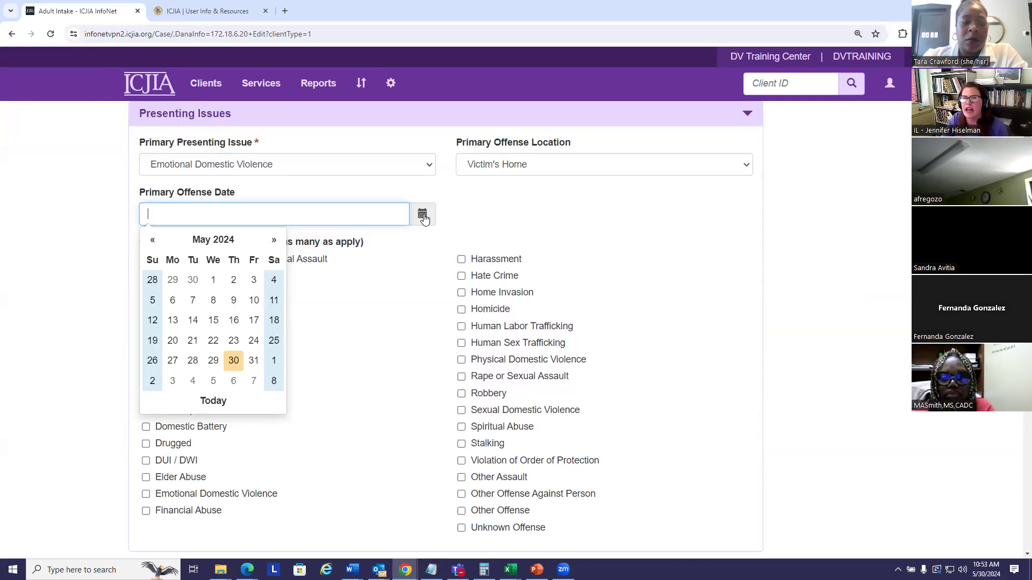
{"action": "left_click", "coordinate": [151, 241]}
{"action": "left_click", "coordinate": [194, 361]}
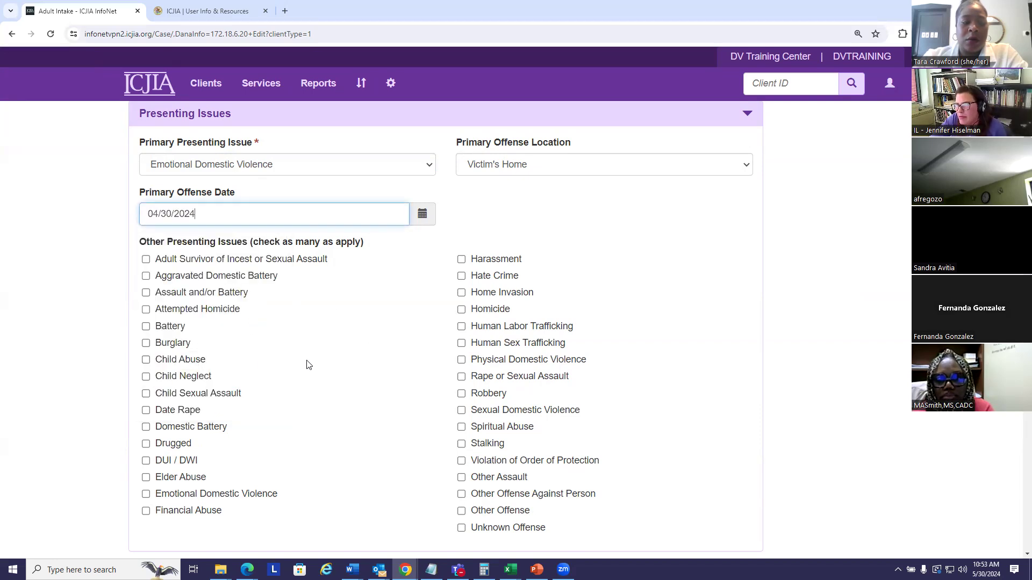
Mark Adult Survivor of Incest or Sexual Assault, Human Sex Trafficking, Stalking, Spiritual Abuse and Financial Abuse as other presenting issues
{"action": "scroll", "coordinate": [666, 270], "scroll_direction": "down", "scroll_amount": 1}
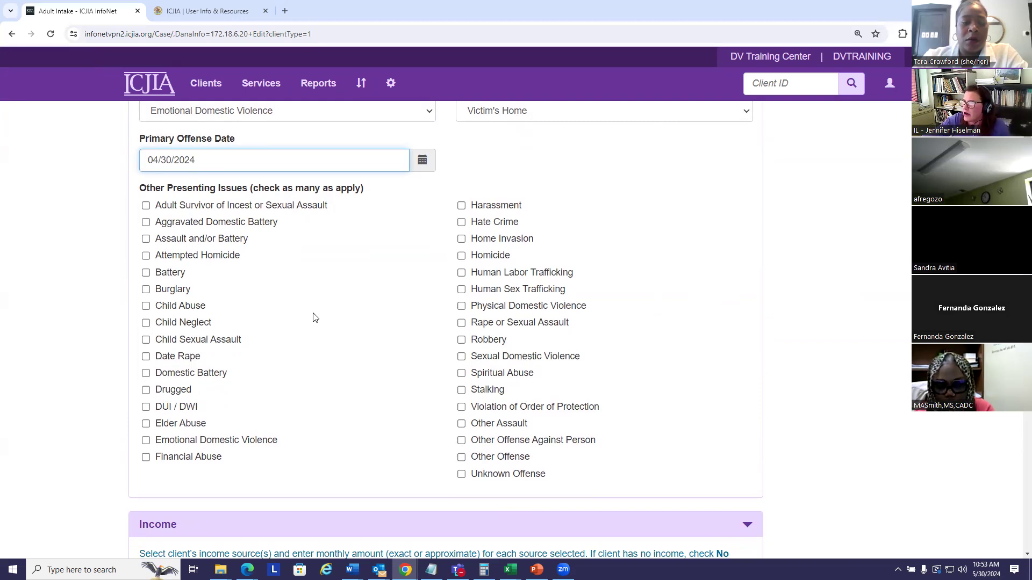
{"action": "left_click", "coordinate": [145, 205]}
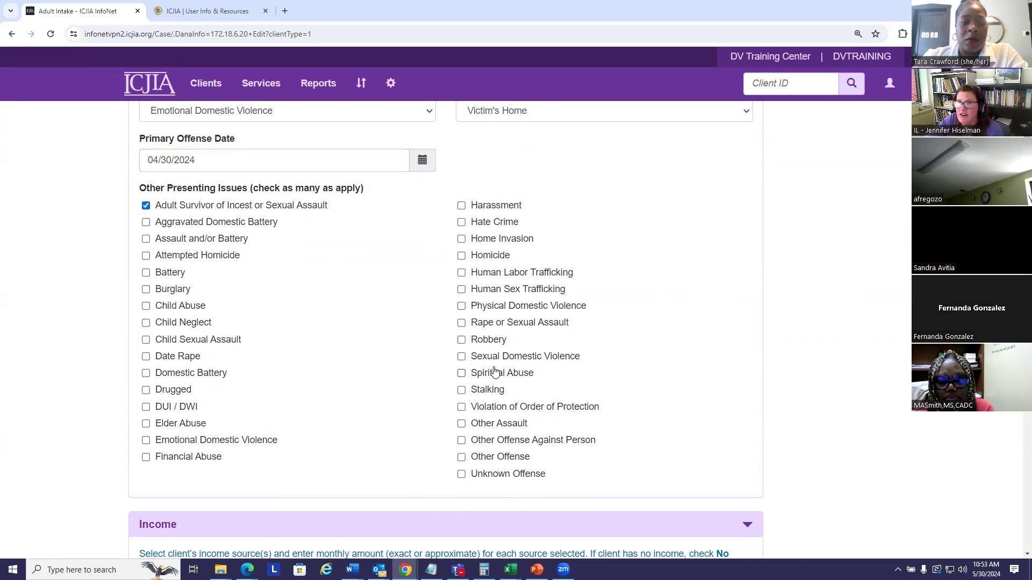
{"action": "left_click", "coordinate": [461, 290]}
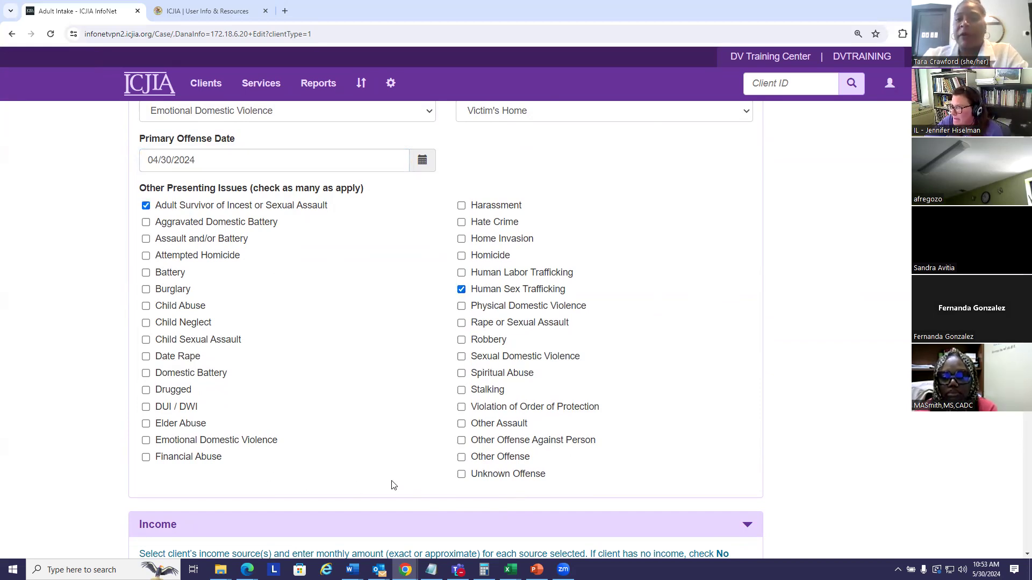
{"action": "left_click", "coordinate": [461, 391]}
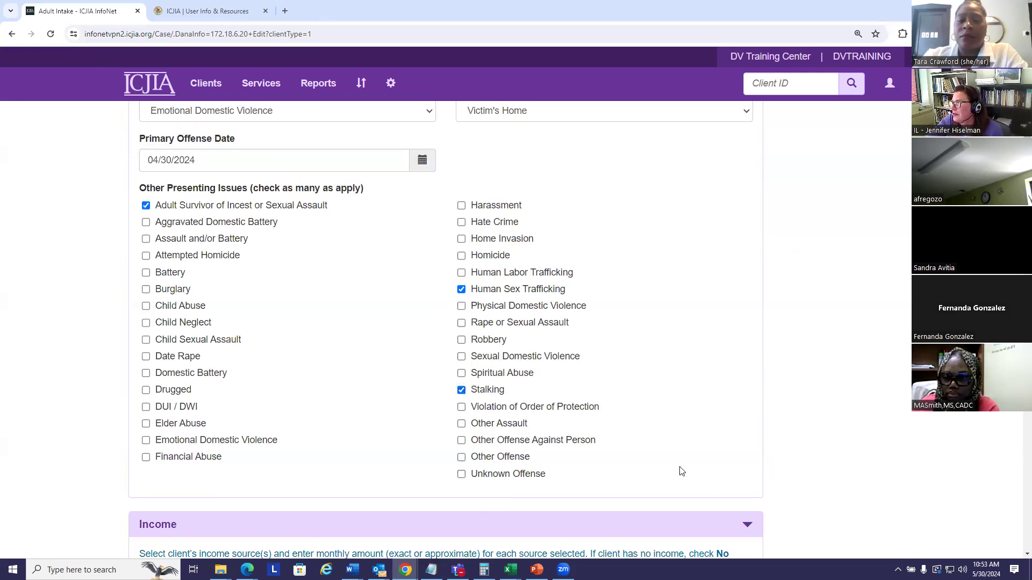
{"action": "left_click", "coordinate": [461, 374]}
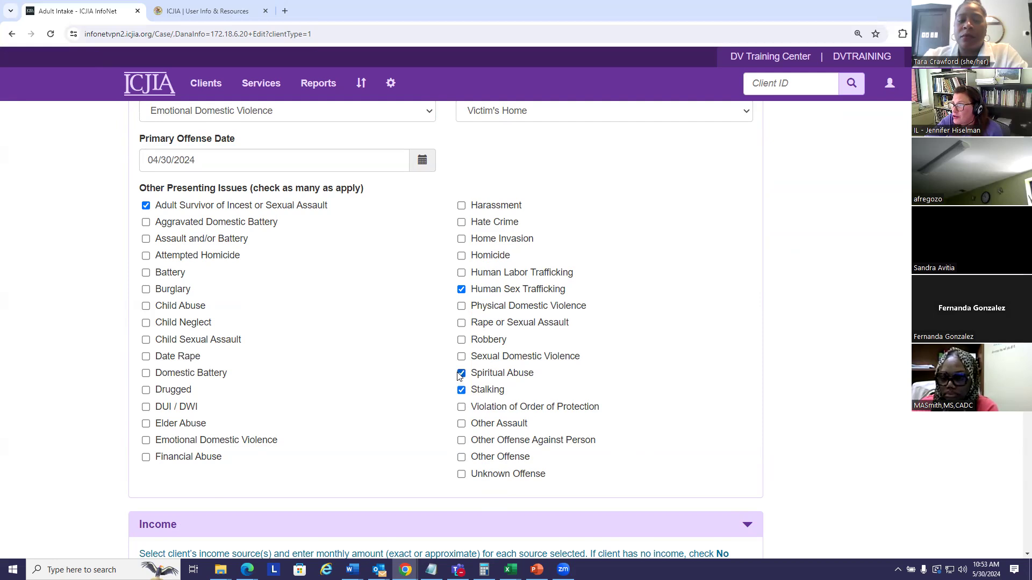
{"action": "left_click", "coordinate": [146, 458]}
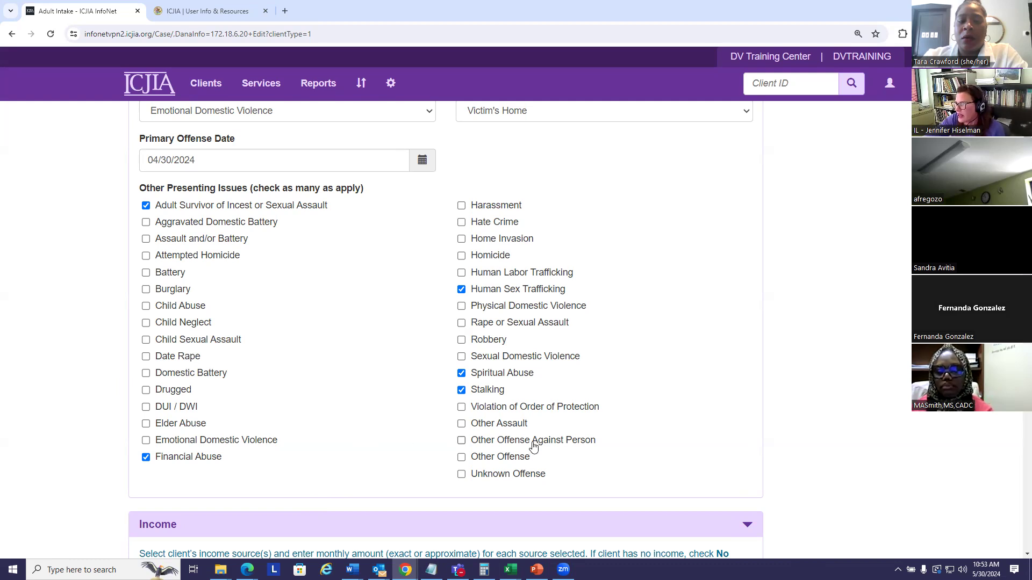
{"action": "scroll", "coordinate": [383, 410], "scroll_direction": "down", "scroll_amount": 4}
{"action": "scroll", "coordinate": [379, 396], "scroll_direction": "down", "scroll_amount": 2}
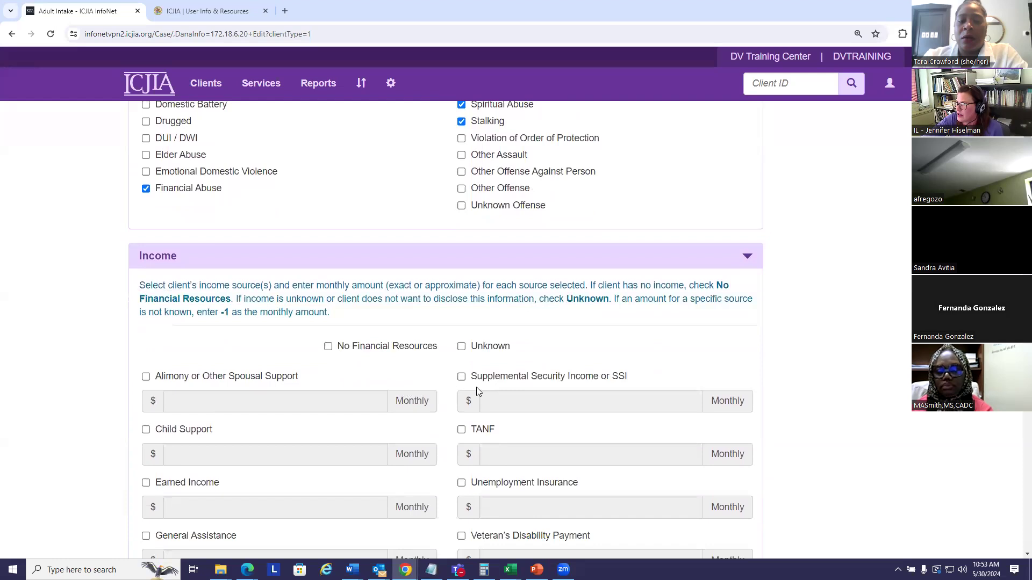
{"action": "scroll", "coordinate": [724, 263], "scroll_direction": "down", "scroll_amount": 1}
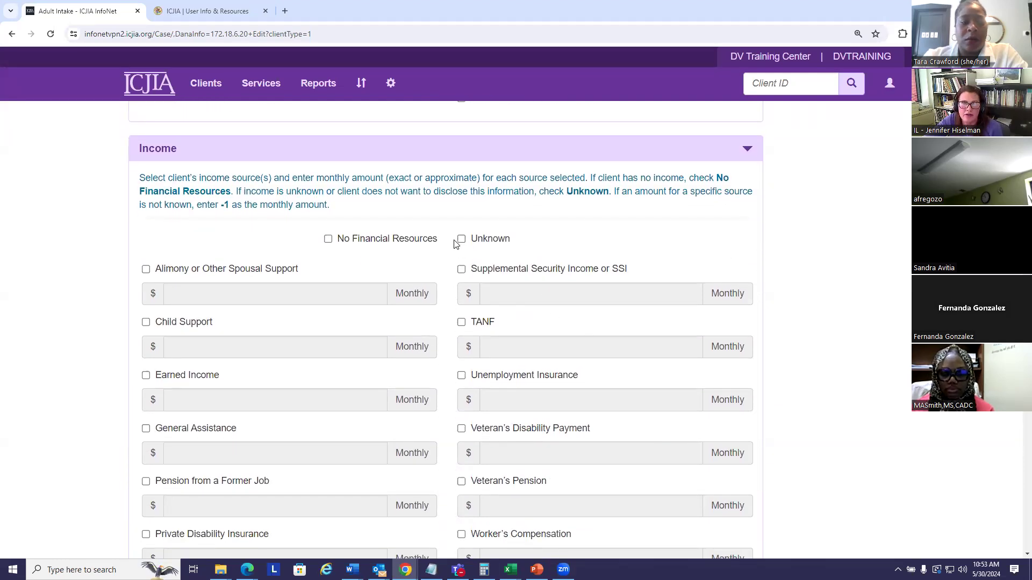
{"action": "scroll", "coordinate": [600, 232], "scroll_direction": "down", "scroll_amount": 1}
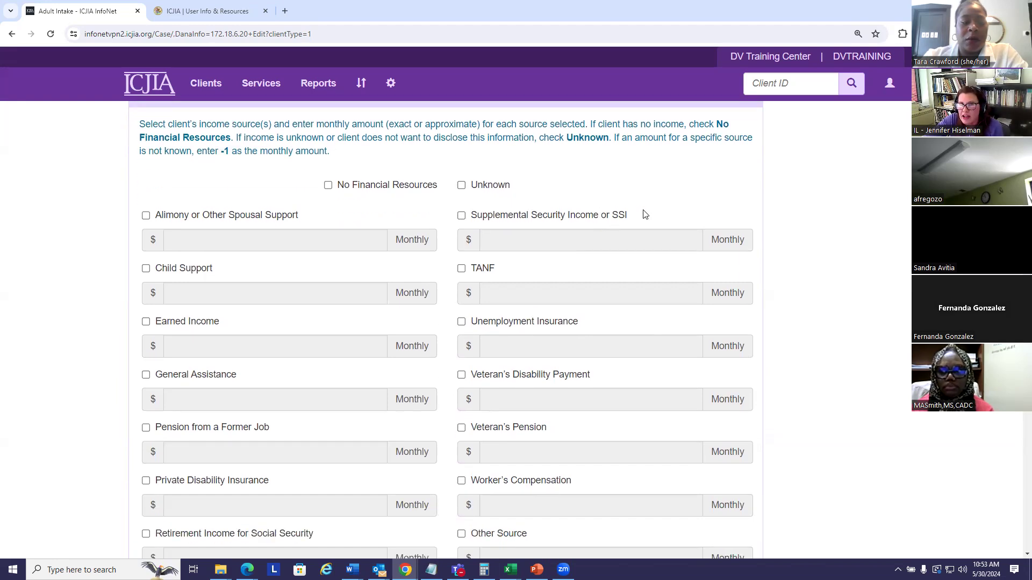
{"action": "left_click", "coordinate": [327, 185]}
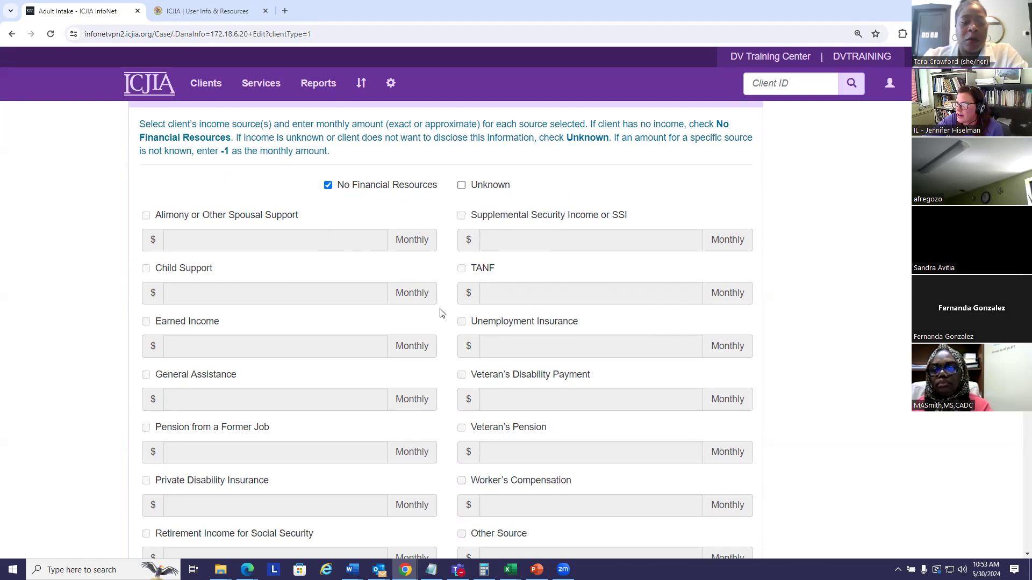
{"action": "left_click", "coordinate": [328, 186]}
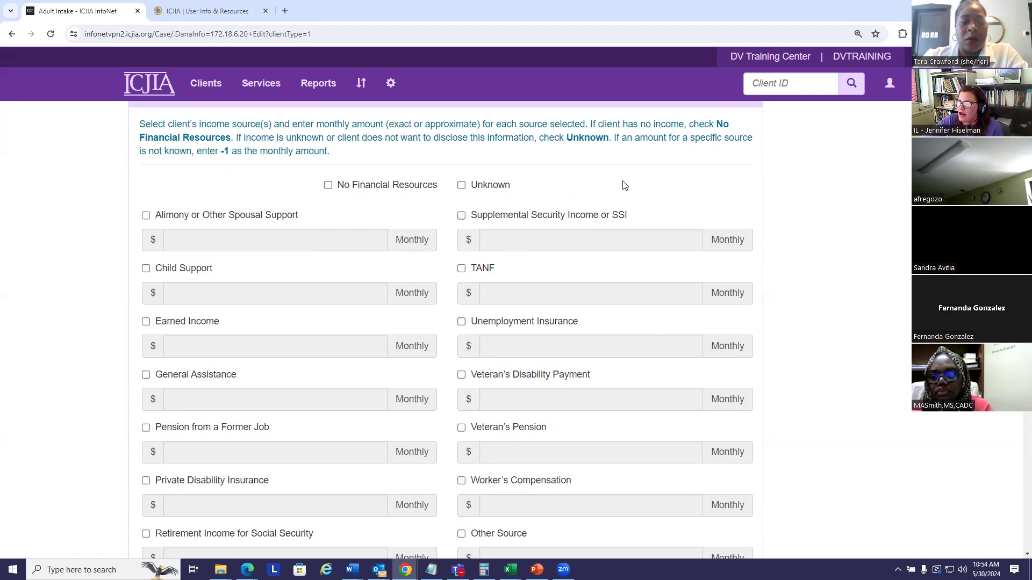
{"action": "scroll", "coordinate": [624, 184], "scroll_direction": "down", "scroll_amount": 1}
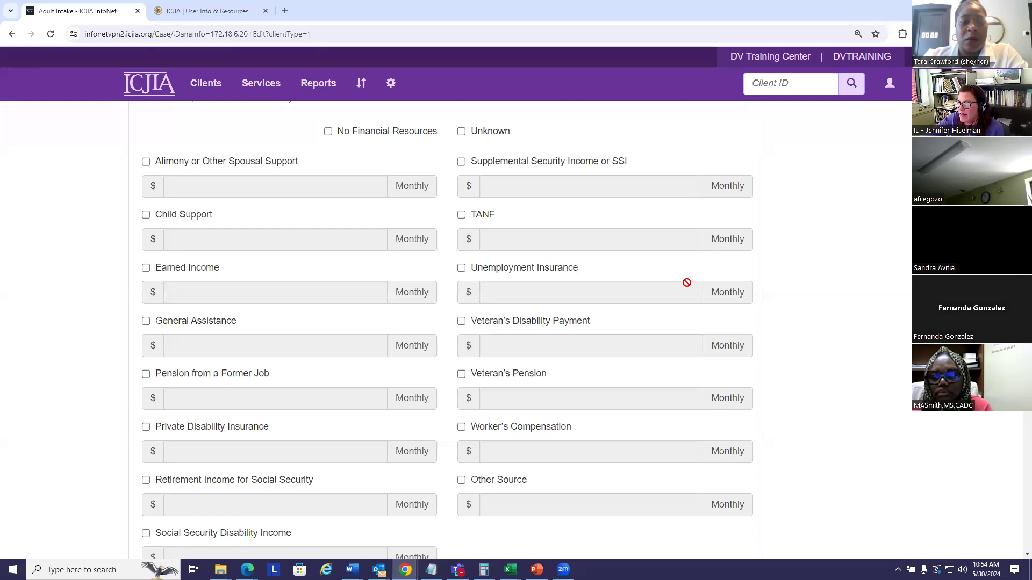
{"action": "left_click", "coordinate": [146, 268]}
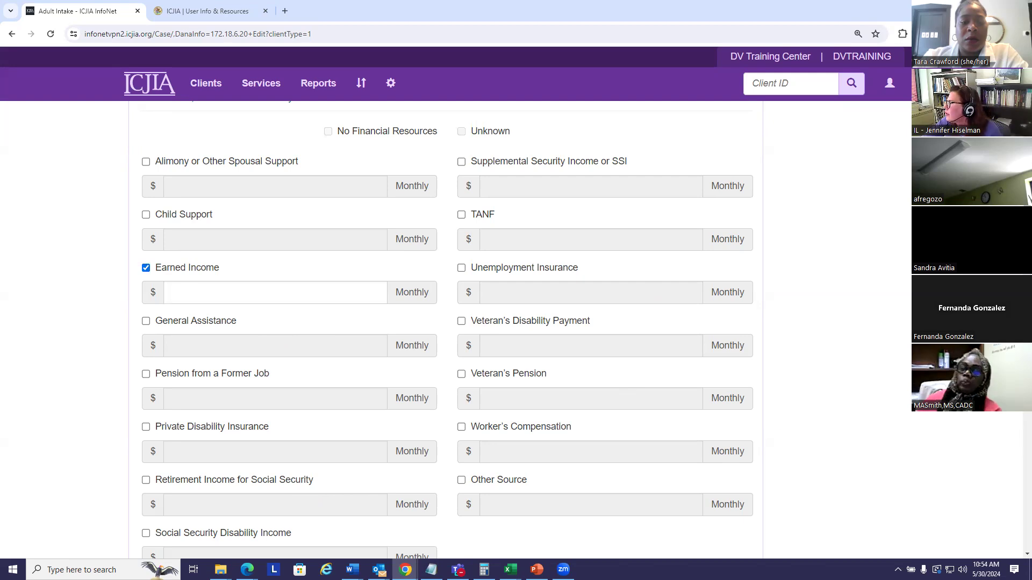
{"action": "scroll", "coordinate": [446, 323], "scroll_direction": "up", "scroll_amount": 8}
{"action": "scroll", "coordinate": [446, 322], "scroll_direction": "up", "scroll_amount": 6}
{"action": "scroll", "coordinate": [662, 410], "scroll_direction": "down", "scroll_amount": 16}
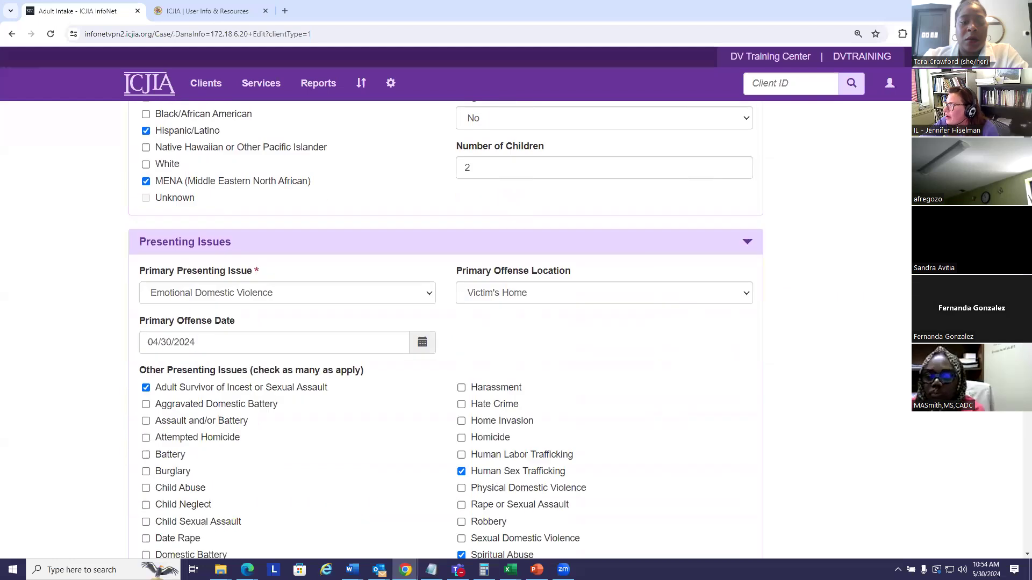
{"action": "left_click", "coordinate": [145, 333]}
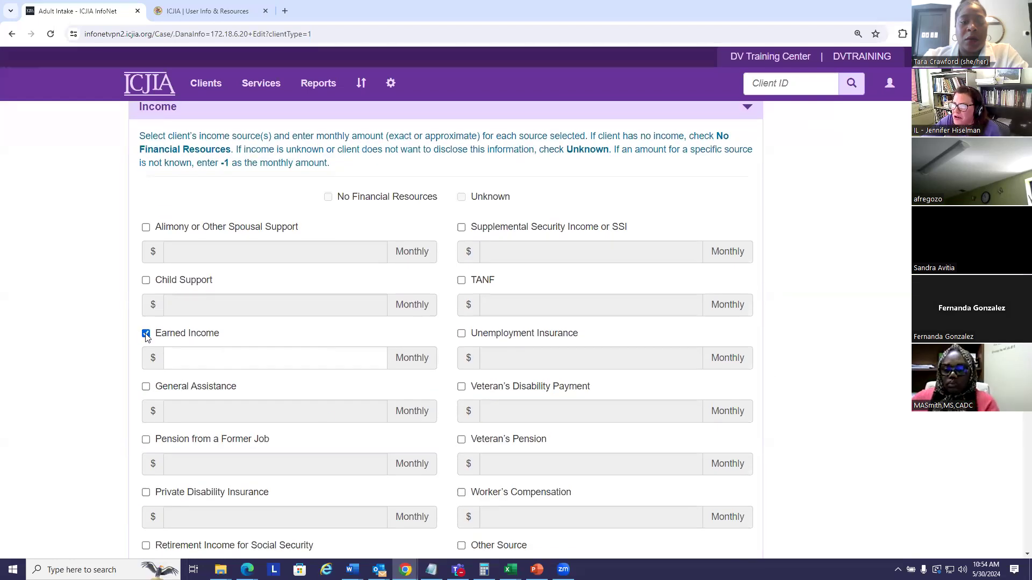
Record Child Support as an income source with a monthly amount of $400
{"action": "left_click", "coordinate": [145, 280]}
{"action": "left_click", "coordinate": [203, 304]}
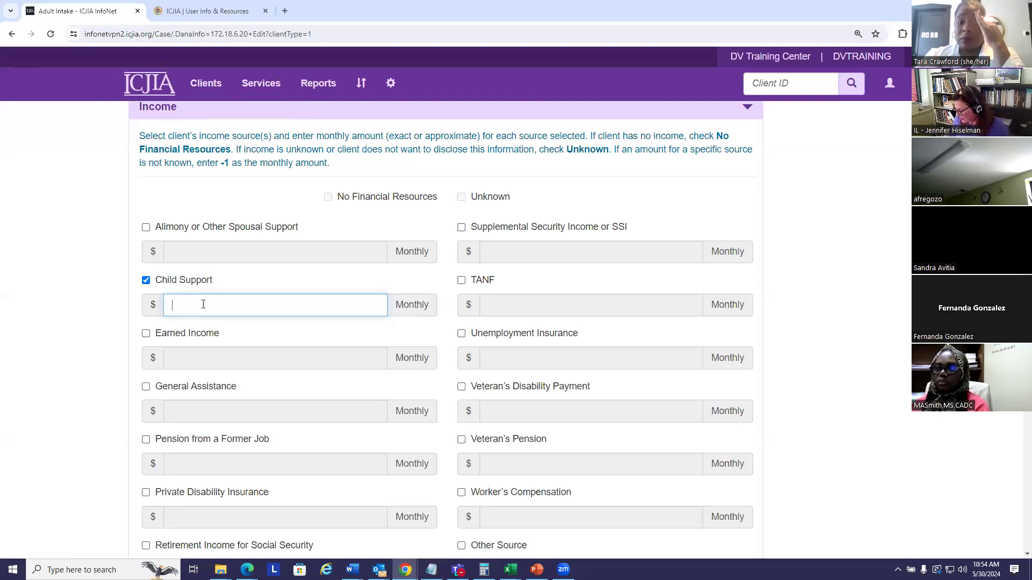
{"action": "type", "text": "400"}
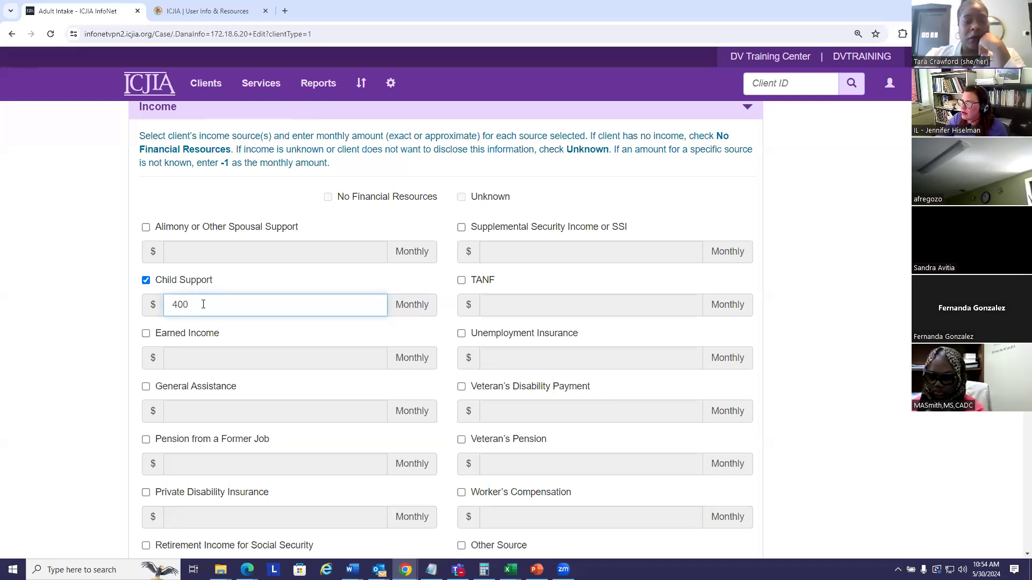
{"action": "left_click", "coordinate": [840, 310]}
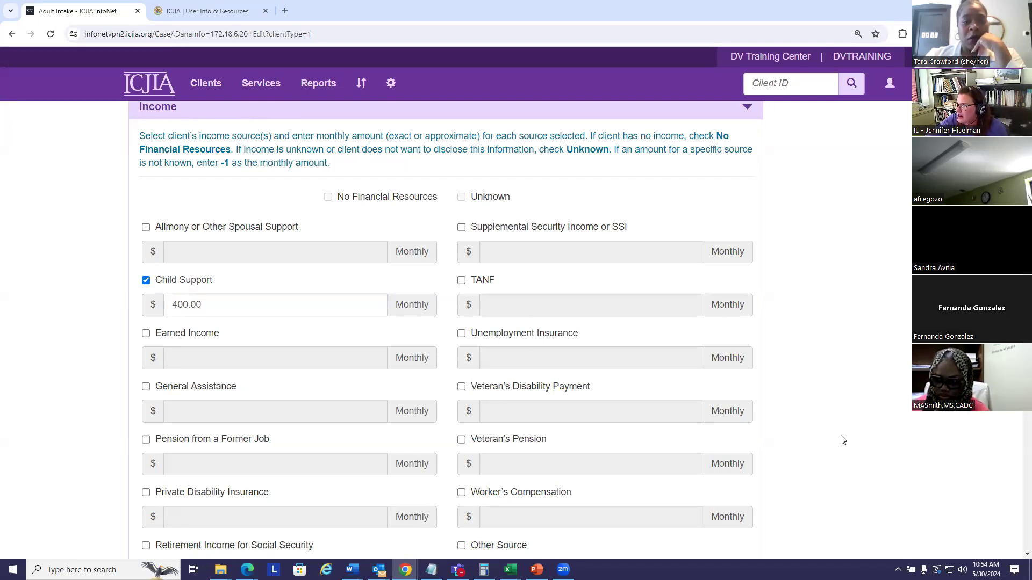
Record Unemployment Insurance as an income source with a monthly amount of $800
{"action": "scroll", "coordinate": [435, 317], "scroll_direction": "down", "scroll_amount": 1}
{"action": "left_click", "coordinate": [461, 280]}
{"action": "left_click", "coordinate": [505, 305]}
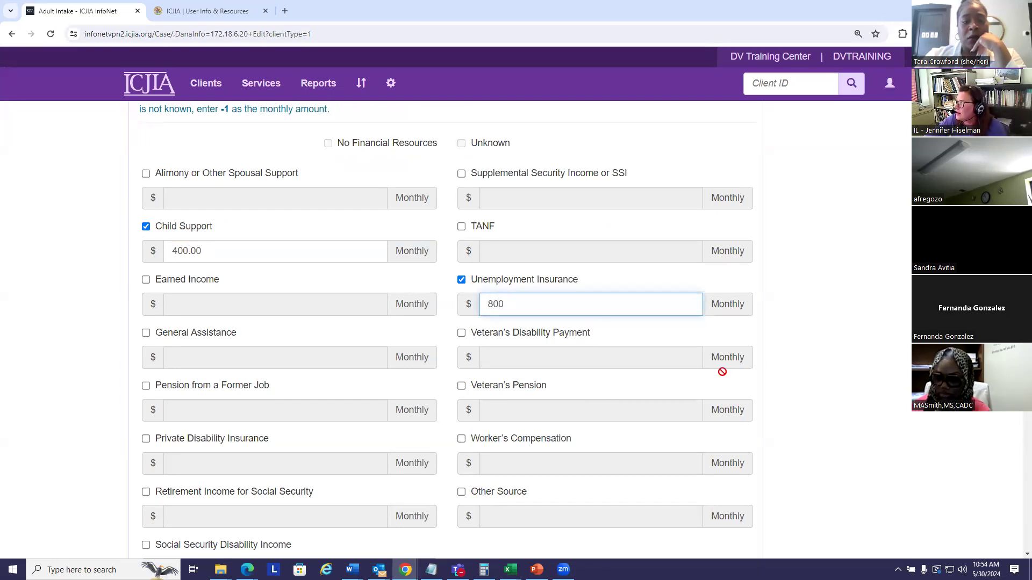
Mark Food stamps/food benefit card (Link Card) and Section 8, public housing, rent assistance as non-cash benefits, and select No Health Insurance
{"action": "scroll", "coordinate": [720, 370], "scroll_direction": "down", "scroll_amount": 5}
{"action": "scroll", "coordinate": [771, 389], "scroll_direction": "down", "scroll_amount": 2}
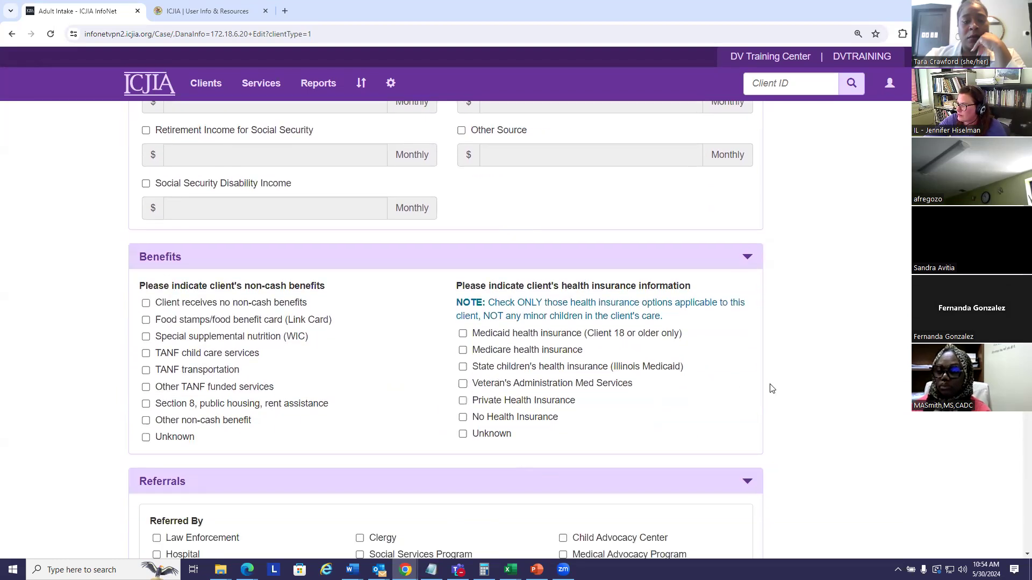
{"action": "mouse_move", "coordinate": [353, 570]}
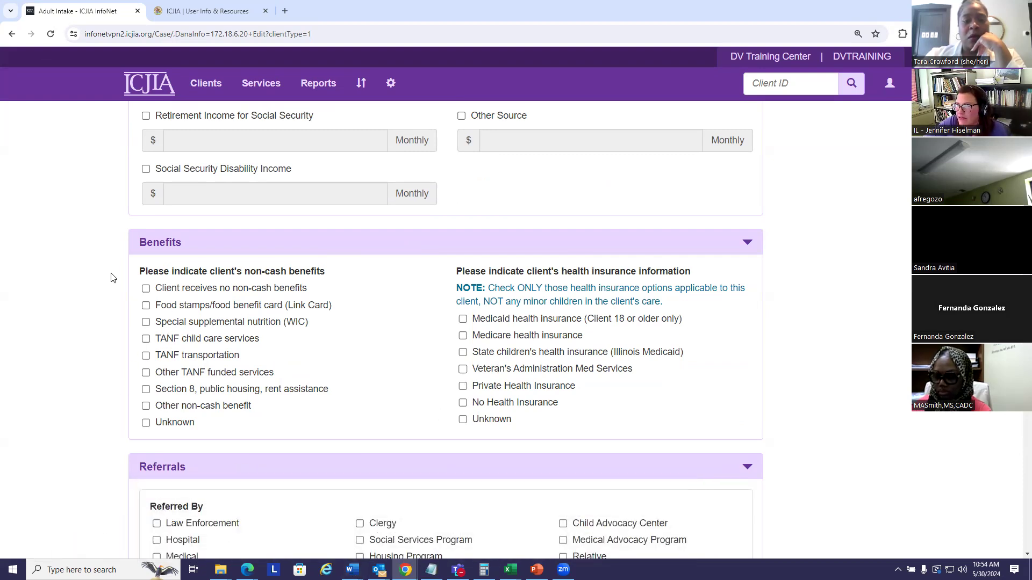
{"action": "left_click", "coordinate": [146, 289]}
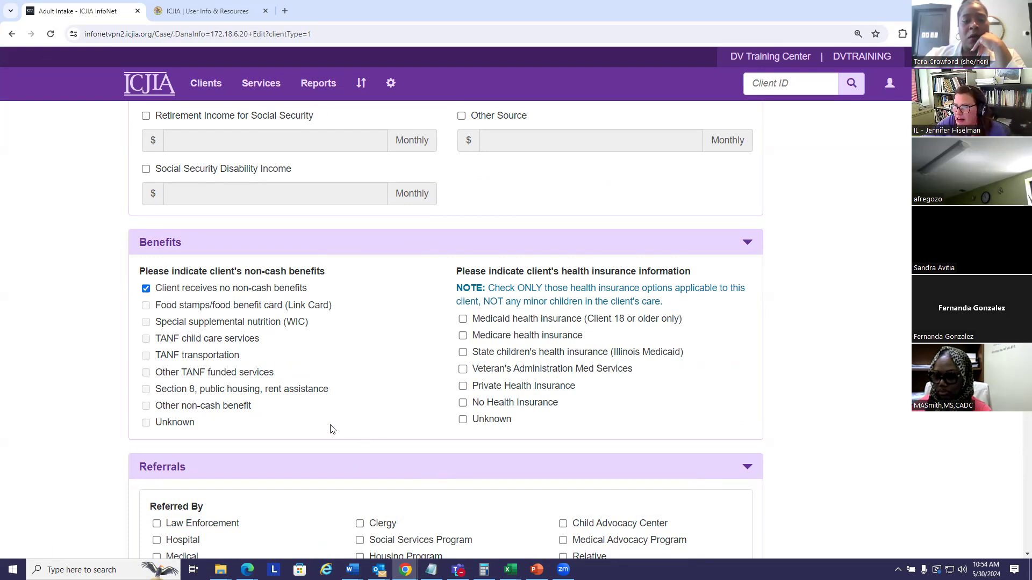
{"action": "left_click", "coordinate": [146, 289]}
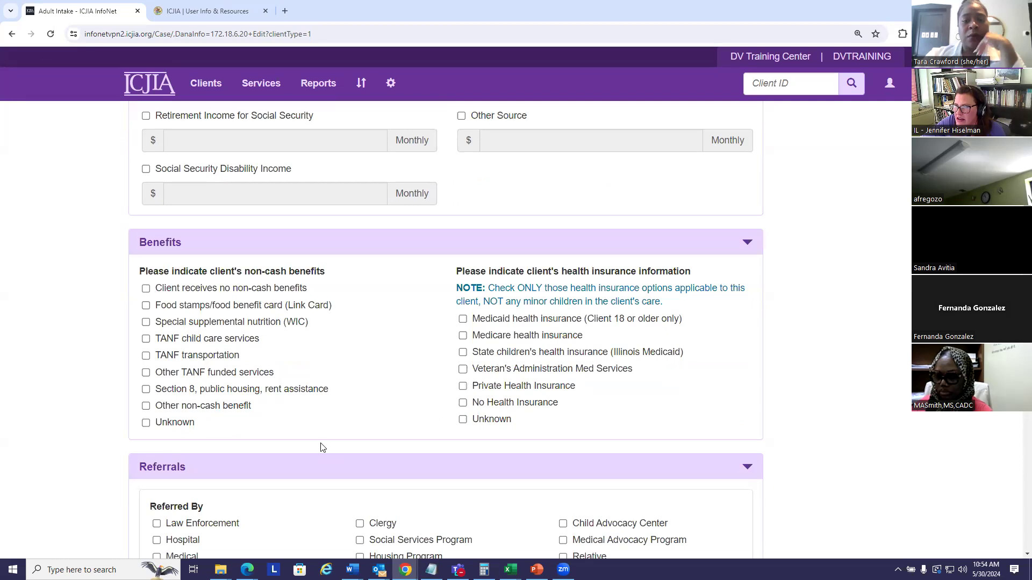
{"action": "left_click", "coordinate": [145, 305]}
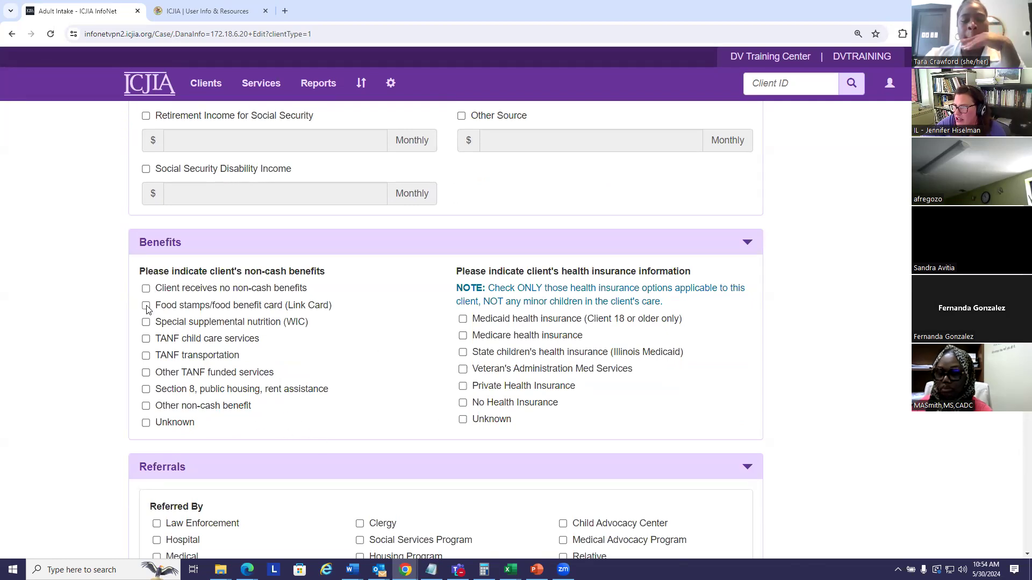
{"action": "left_click", "coordinate": [145, 390]}
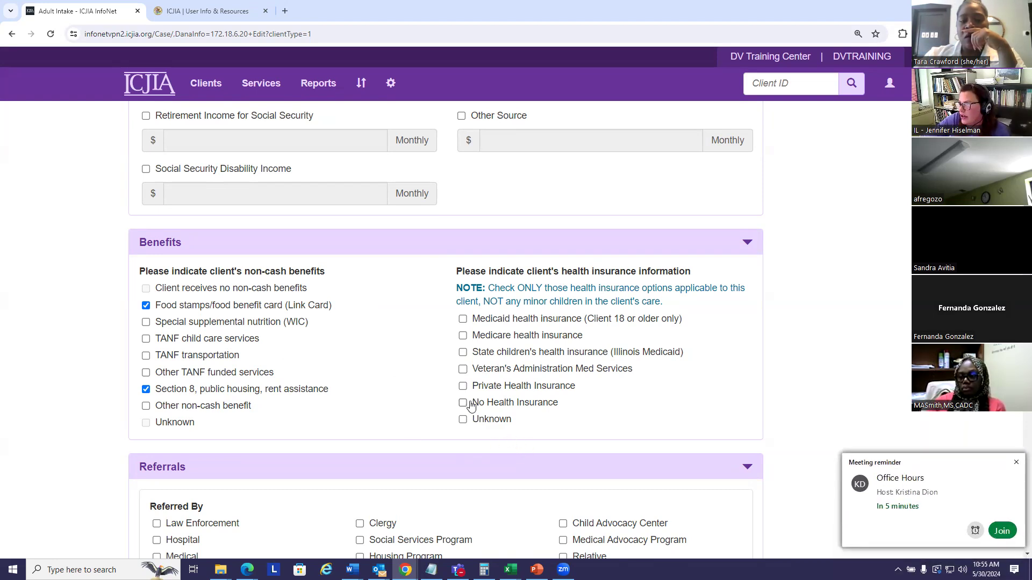
{"action": "left_click", "coordinate": [1015, 463]}
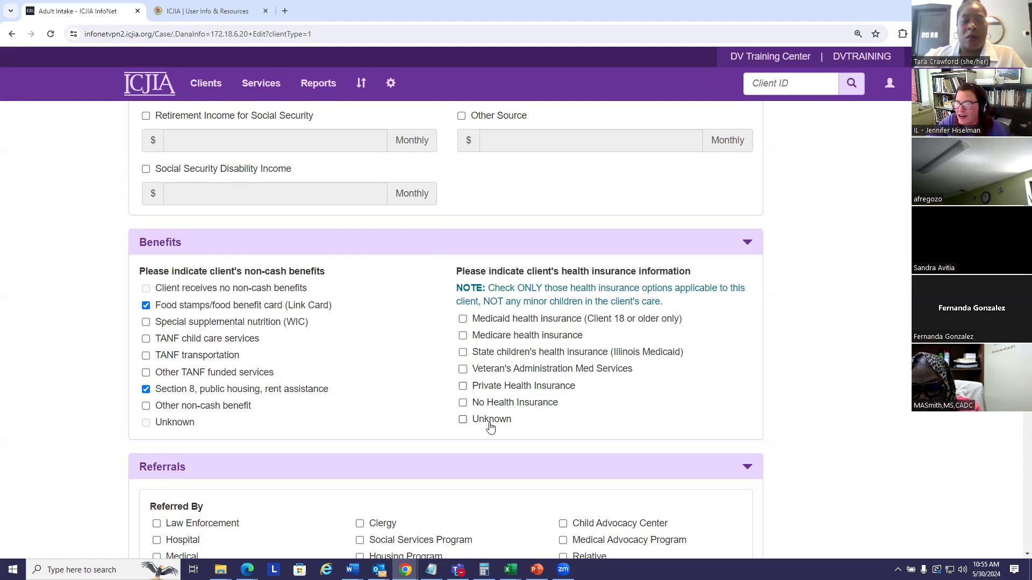
{"action": "left_click", "coordinate": [463, 403]}
Mark Law Enforcement and Illinois DV Helpline as Referred By sources in the Referrals section
{"action": "scroll", "coordinate": [340, 362], "scroll_direction": "down", "scroll_amount": 3}
{"action": "scroll", "coordinate": [341, 362], "scroll_direction": "down", "scroll_amount": 2}
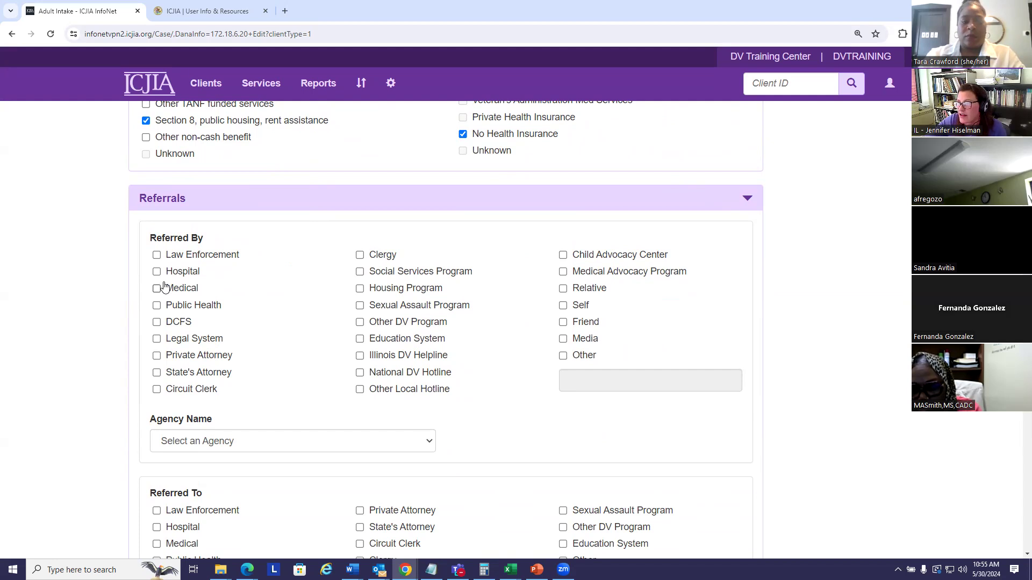
{"action": "left_click", "coordinate": [156, 255]}
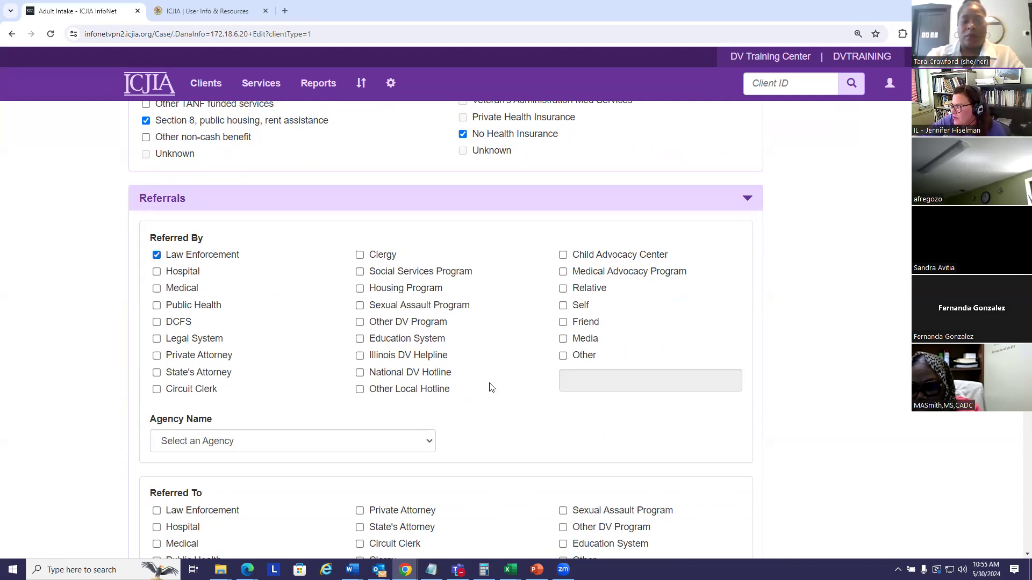
{"action": "left_click", "coordinate": [359, 356]}
Set the referring Agency Name to Bloomington Police Department
{"action": "scroll", "coordinate": [484, 384], "scroll_direction": "down", "scroll_amount": 3}
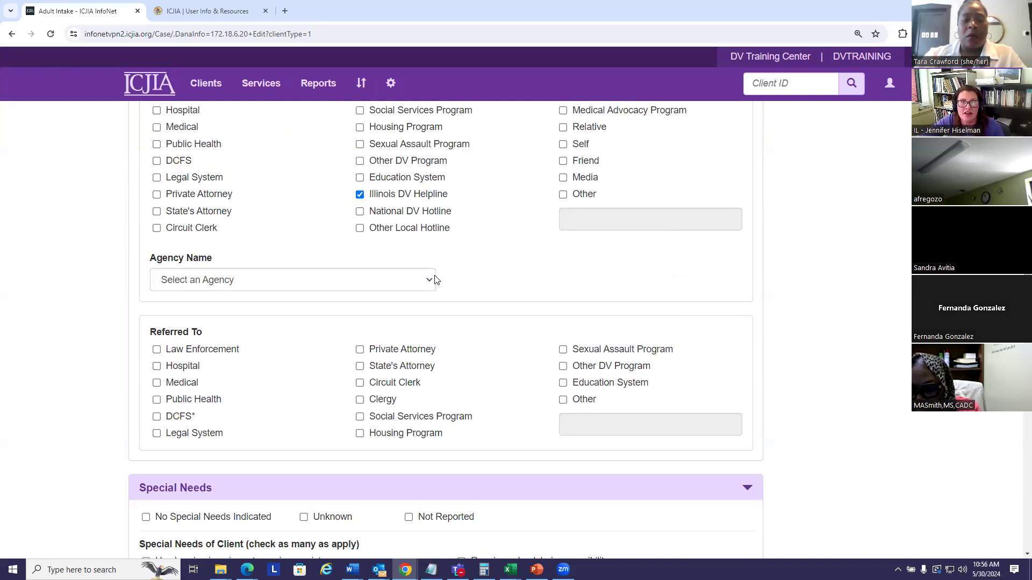
{"action": "left_click", "coordinate": [300, 279]}
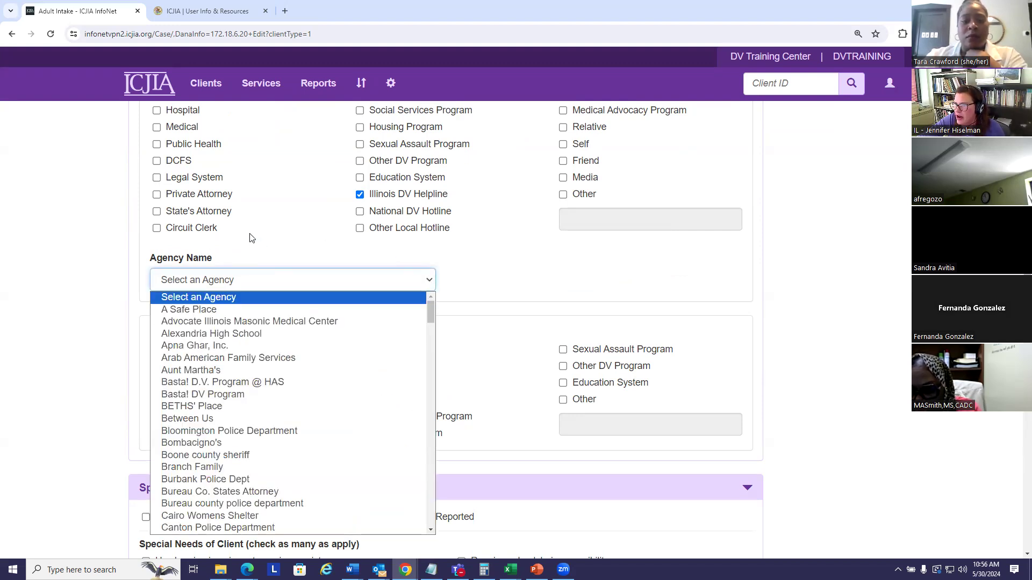
{"action": "left_click", "coordinate": [249, 431]}
{"action": "left_click", "coordinate": [501, 276]}
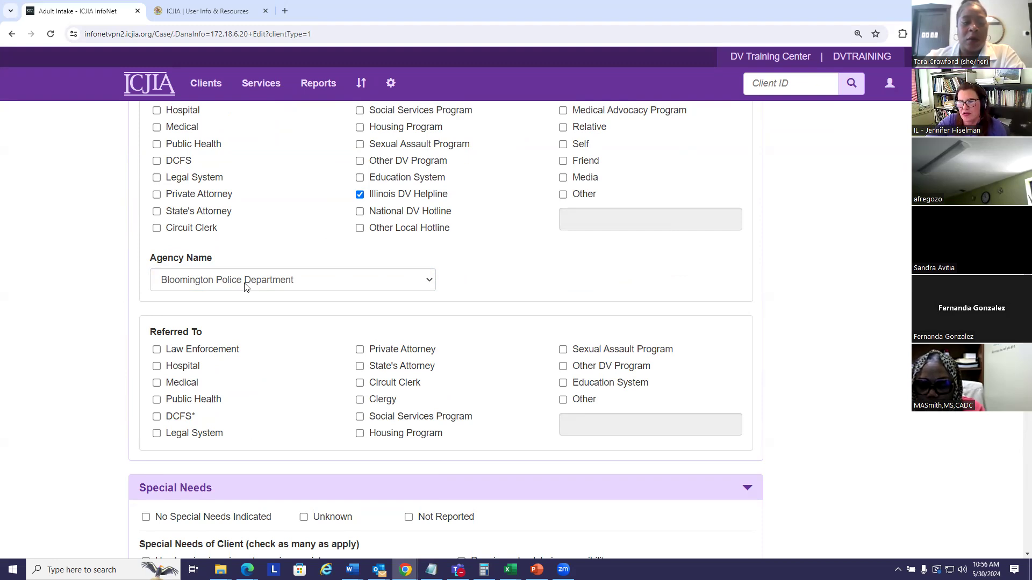
Mark Medical and Social Services Program as Referred To destinations in the Referrals section
{"action": "scroll", "coordinate": [725, 339], "scroll_direction": "down", "scroll_amount": 1}
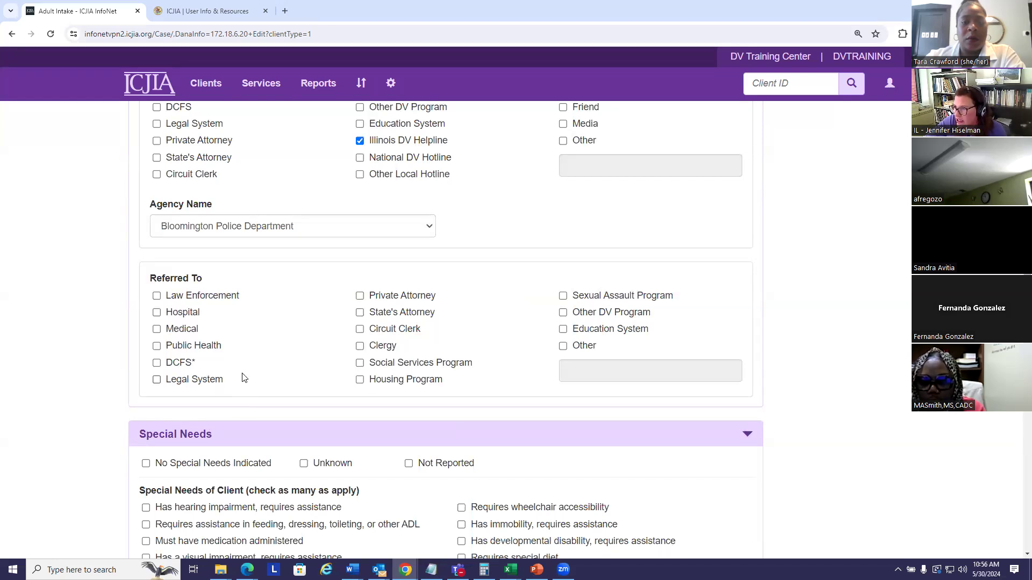
{"action": "left_click", "coordinate": [157, 329]}
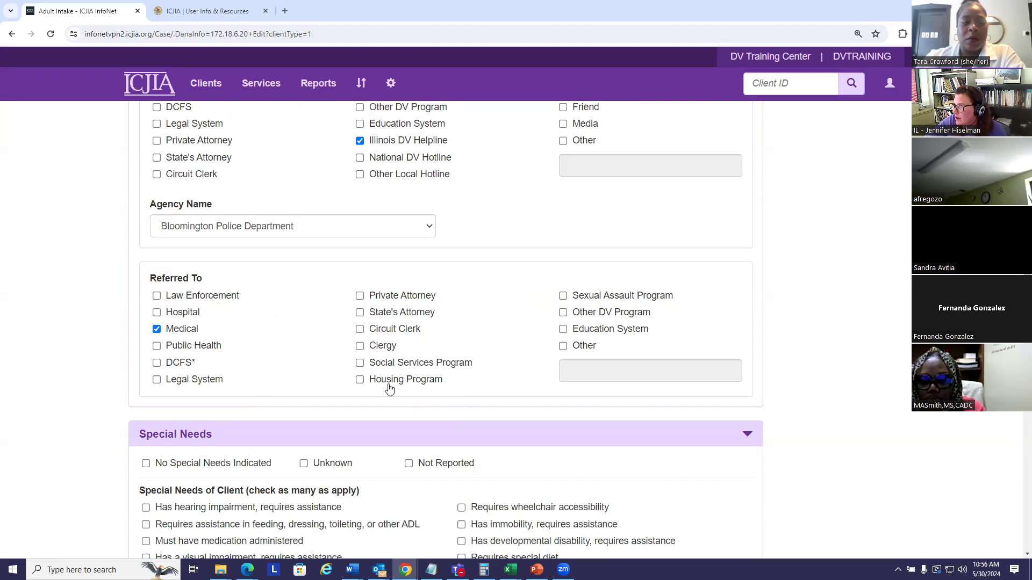
{"action": "left_click", "coordinate": [381, 363]}
Mark the client as having limited English proficiency and requiring an interpreter, with Spanish as the Primary Language
{"action": "scroll", "coordinate": [473, 363], "scroll_direction": "down", "scroll_amount": 3}
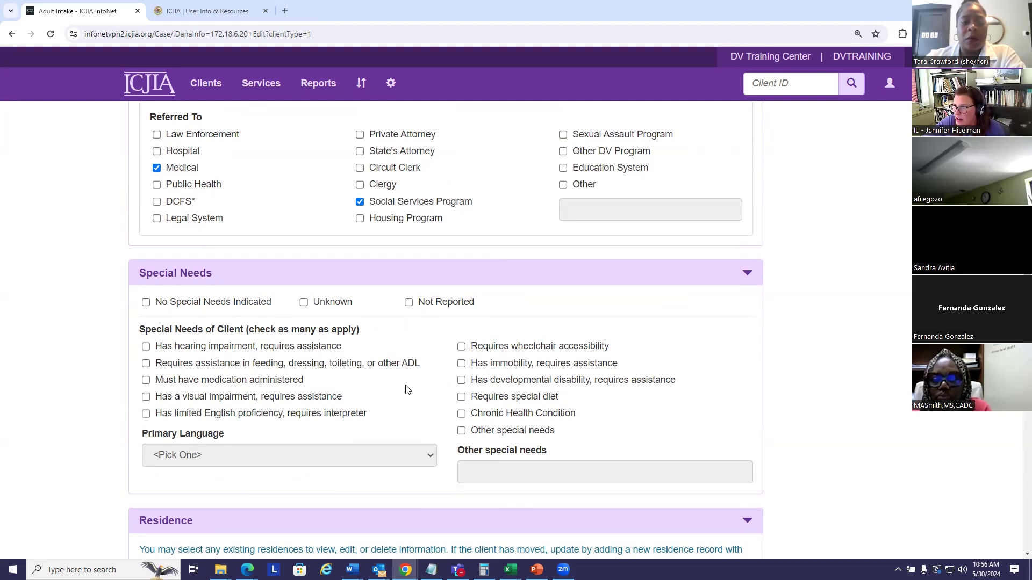
{"action": "scroll", "coordinate": [411, 360], "scroll_direction": "down", "scroll_amount": 3}
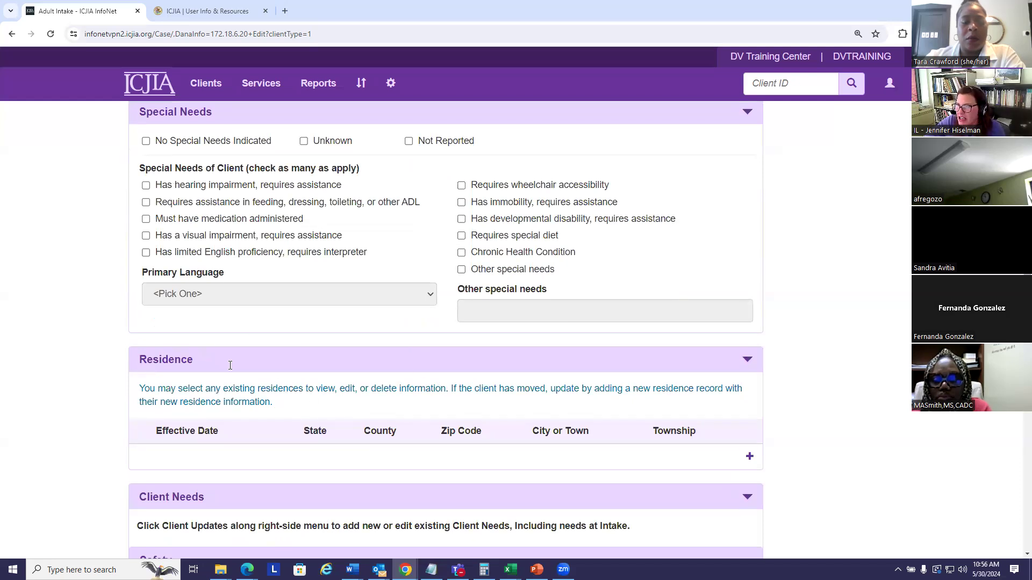
{"action": "left_click", "coordinate": [145, 253]}
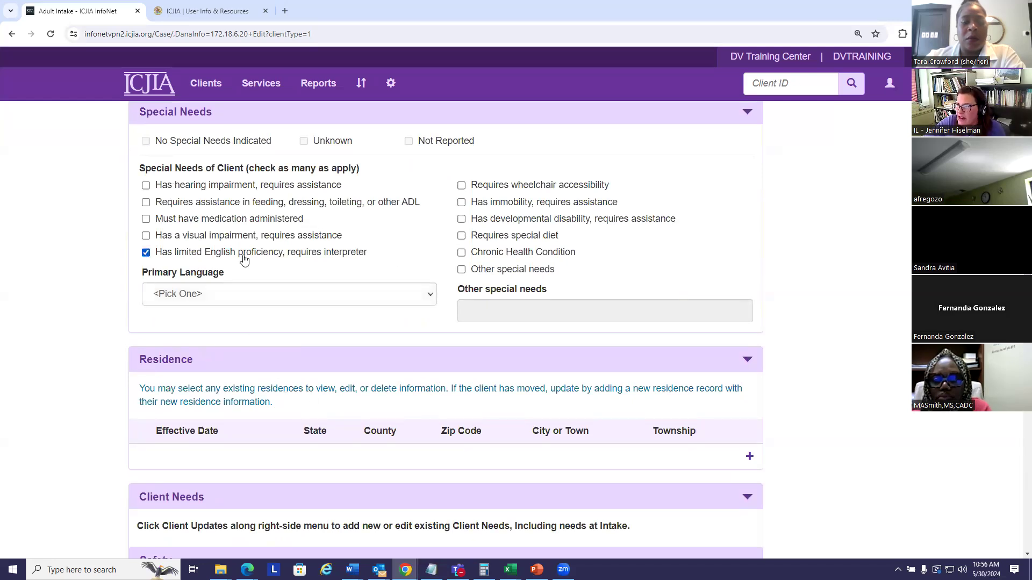
{"action": "left_click", "coordinate": [432, 297]}
{"action": "left_click_drag", "start_coordinate": [432, 328], "coordinate": [425, 478]}
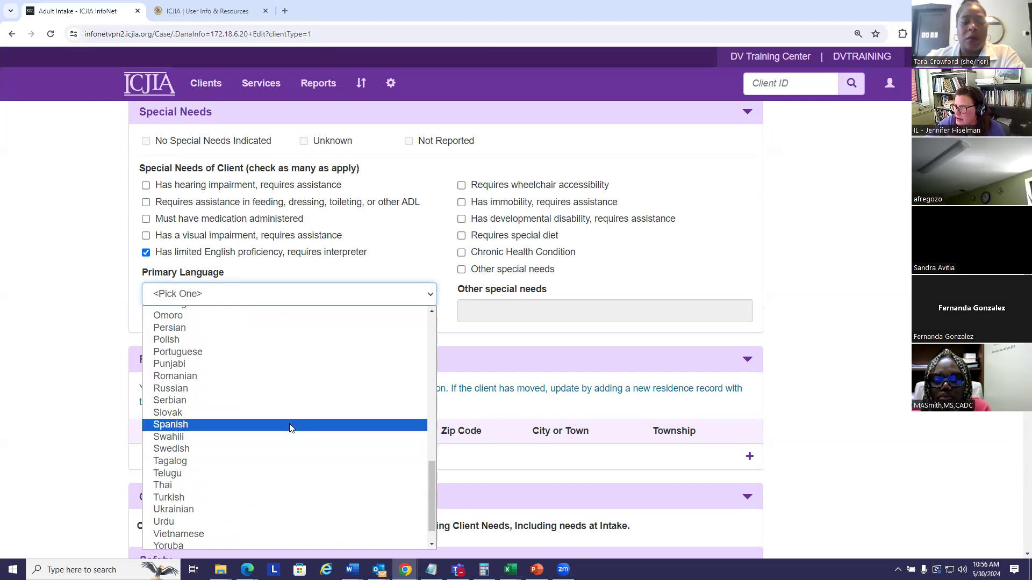
{"action": "left_click", "coordinate": [292, 430]}
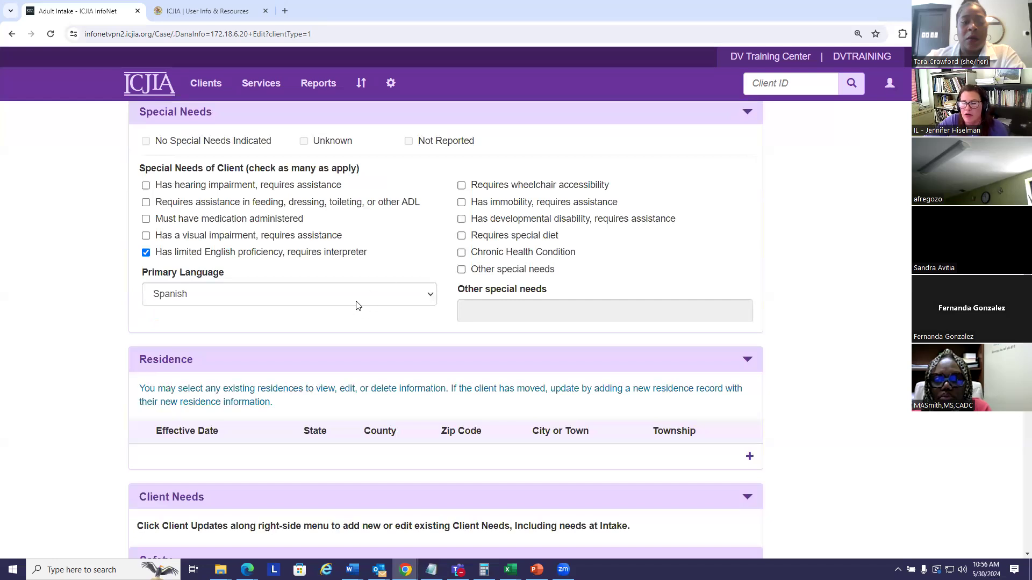
Review the Referrals section, including the help text for the Referred By and Agency Name fields
{"action": "scroll", "coordinate": [414, 273], "scroll_direction": "up", "scroll_amount": 1}
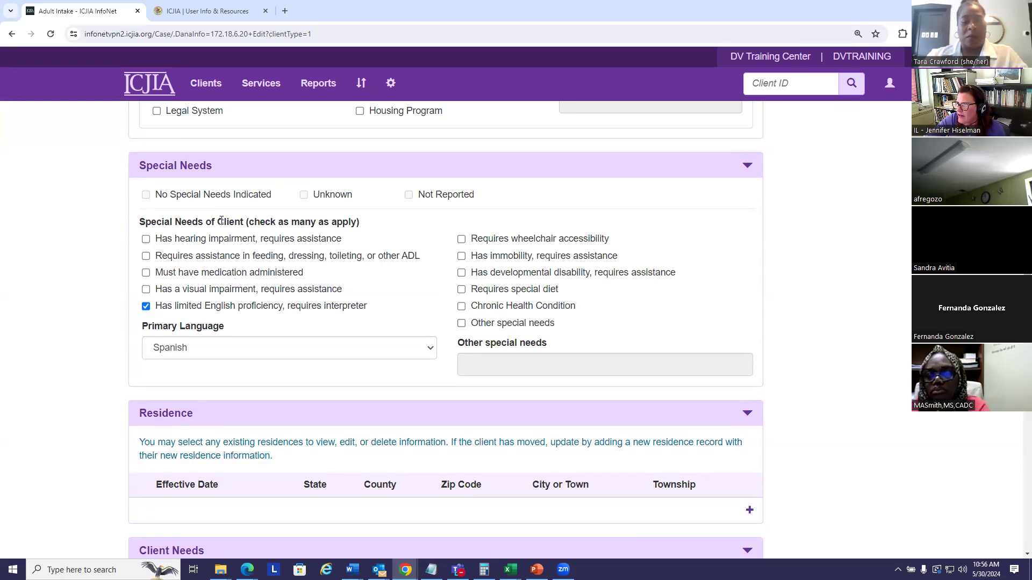
{"action": "scroll", "coordinate": [400, 260], "scroll_direction": "up", "scroll_amount": 5}
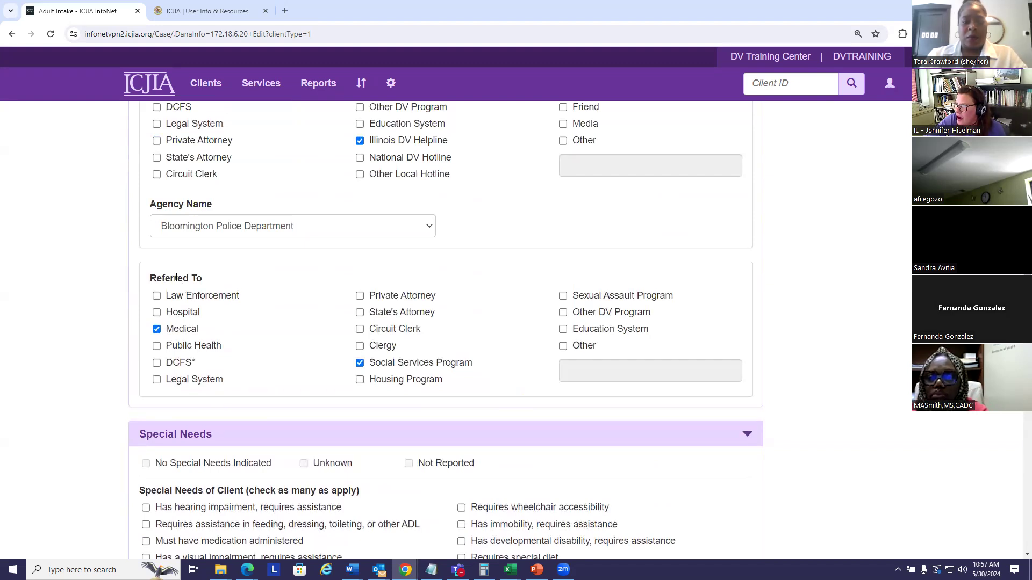
{"action": "scroll", "coordinate": [176, 278], "scroll_direction": "up", "scroll_amount": 4}
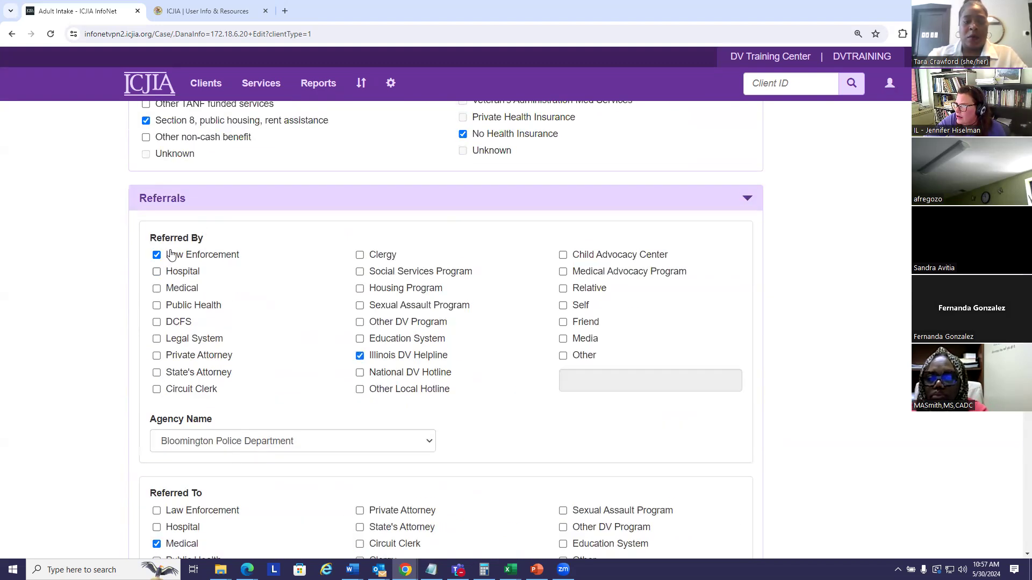
{"action": "mouse_move", "coordinate": [171, 238]}
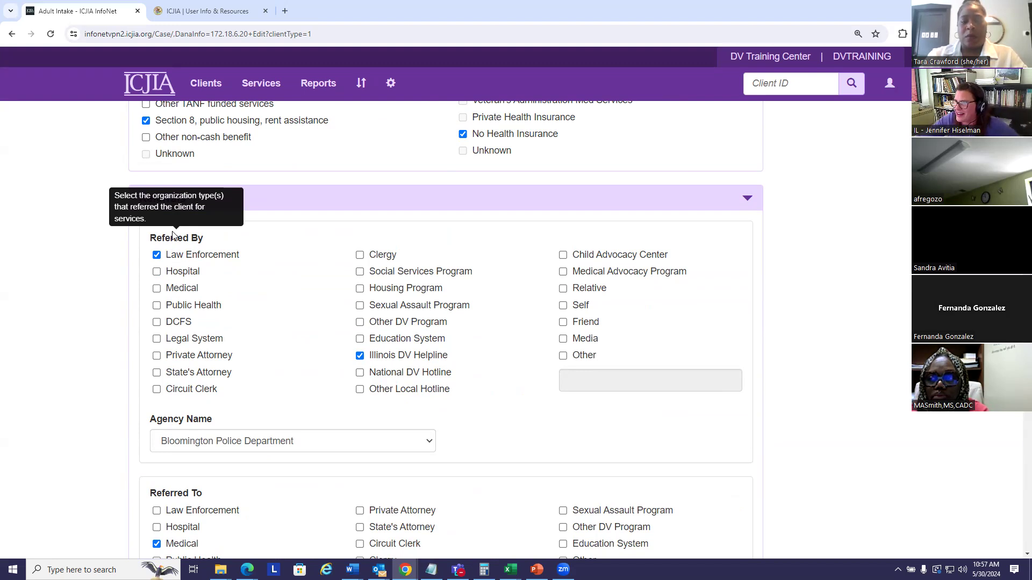
{"action": "mouse_move", "coordinate": [180, 423]}
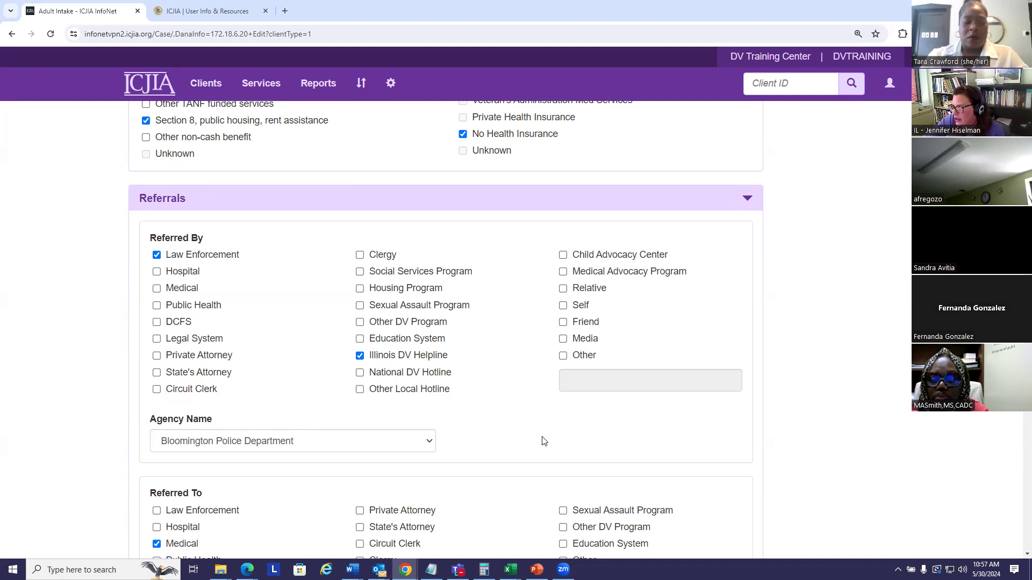
Add a residence record with an Effective Date of 05/01/2024 and Du Page as the county
{"action": "scroll", "coordinate": [531, 436], "scroll_direction": "down", "scroll_amount": 10}
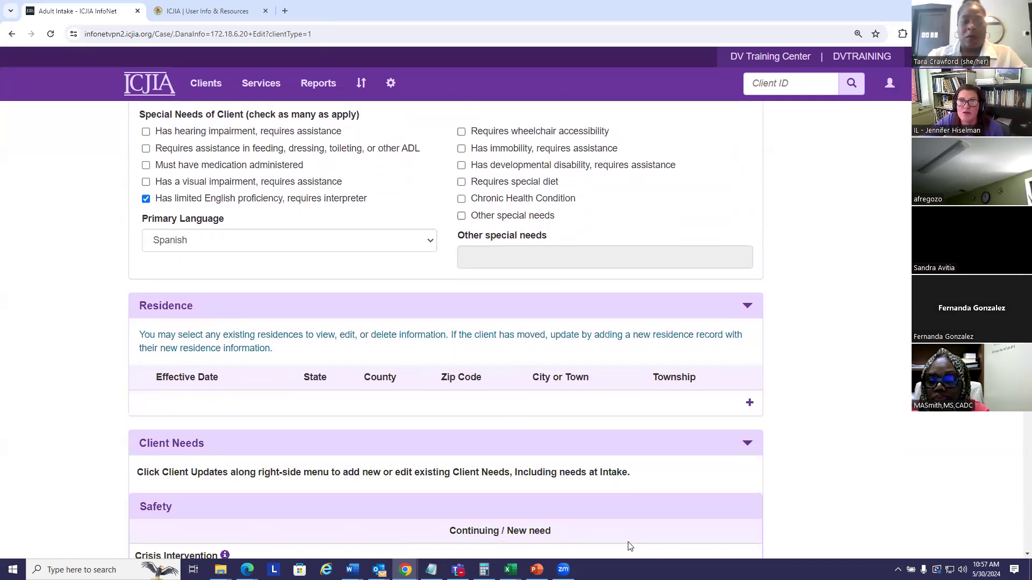
{"action": "left_click", "coordinate": [749, 403]}
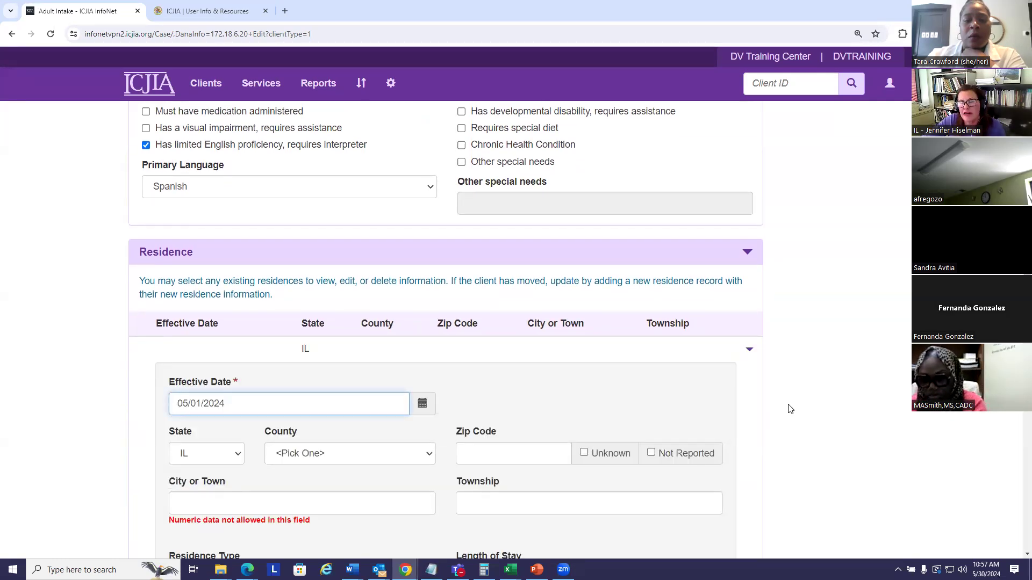
{"action": "scroll", "coordinate": [790, 413], "scroll_direction": "down", "scroll_amount": 2}
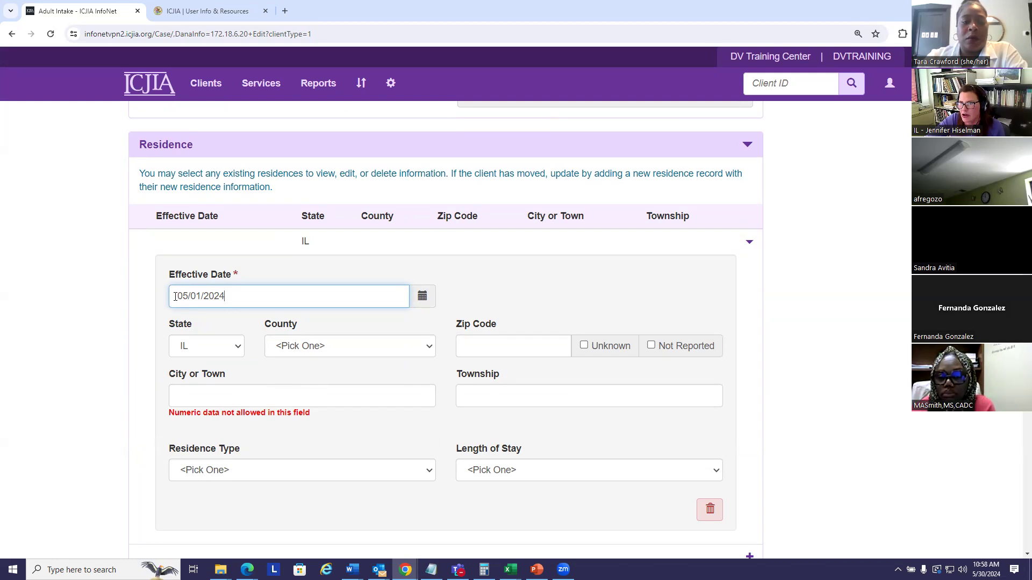
{"action": "left_click", "coordinate": [429, 346]}
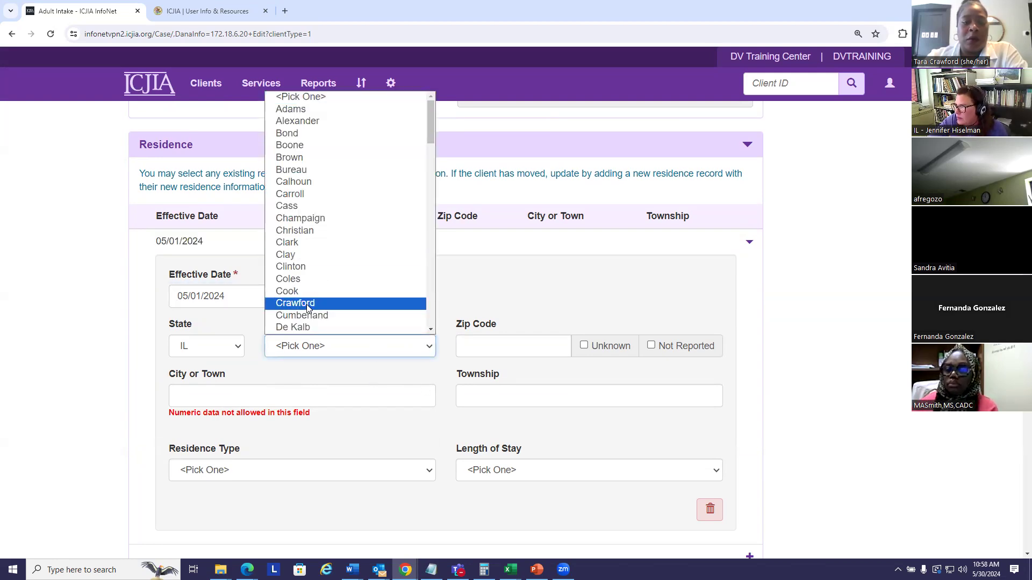
{"action": "left_click_drag", "start_coordinate": [435, 121], "coordinate": [434, 154]}
{"action": "left_click", "coordinate": [294, 176]}
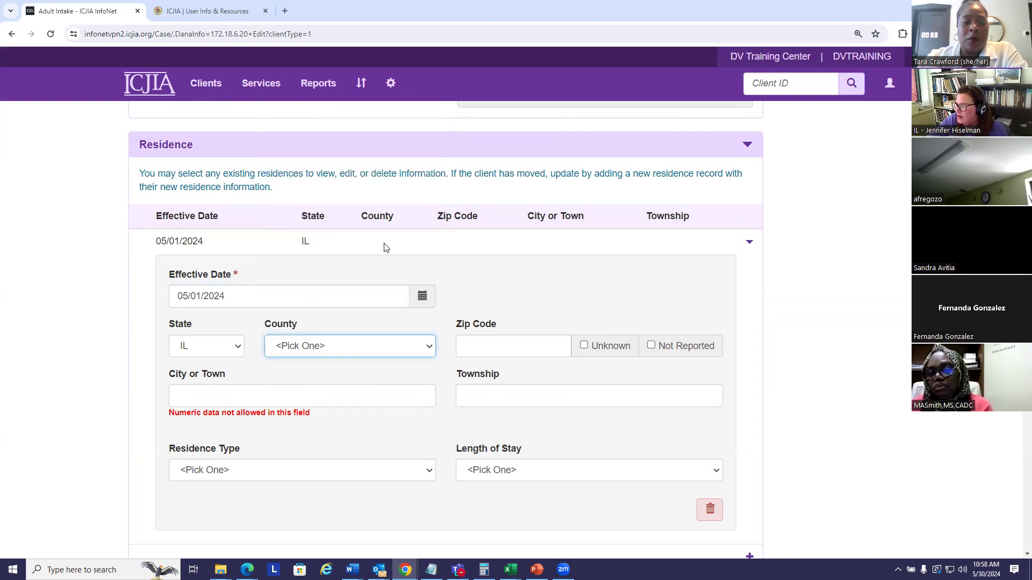
Set the residence's Zip Code to 60148, City or Town to Lombard and Township to York
{"action": "left_click", "coordinate": [485, 346]}
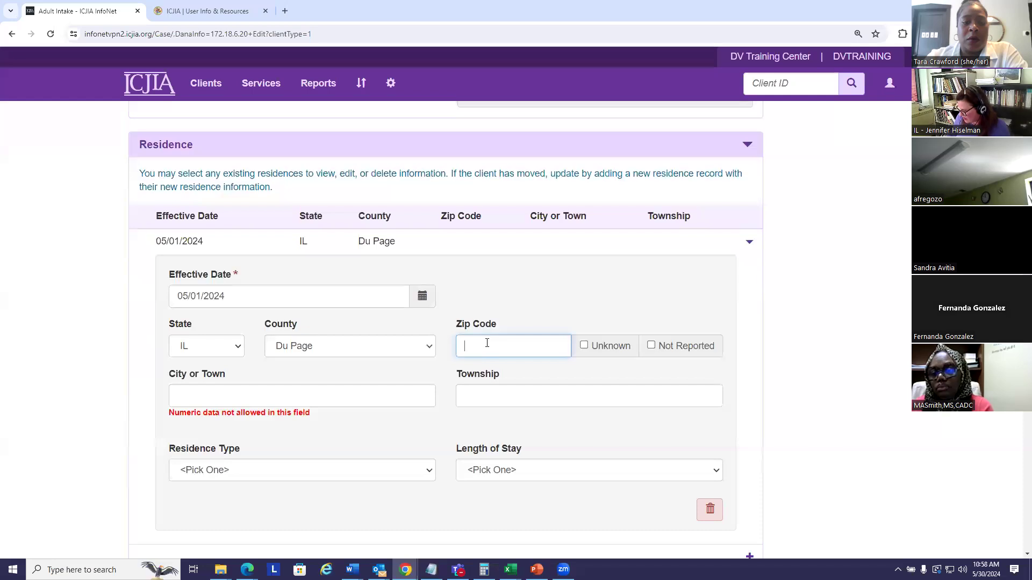
{"action": "type", "text": "60148"}
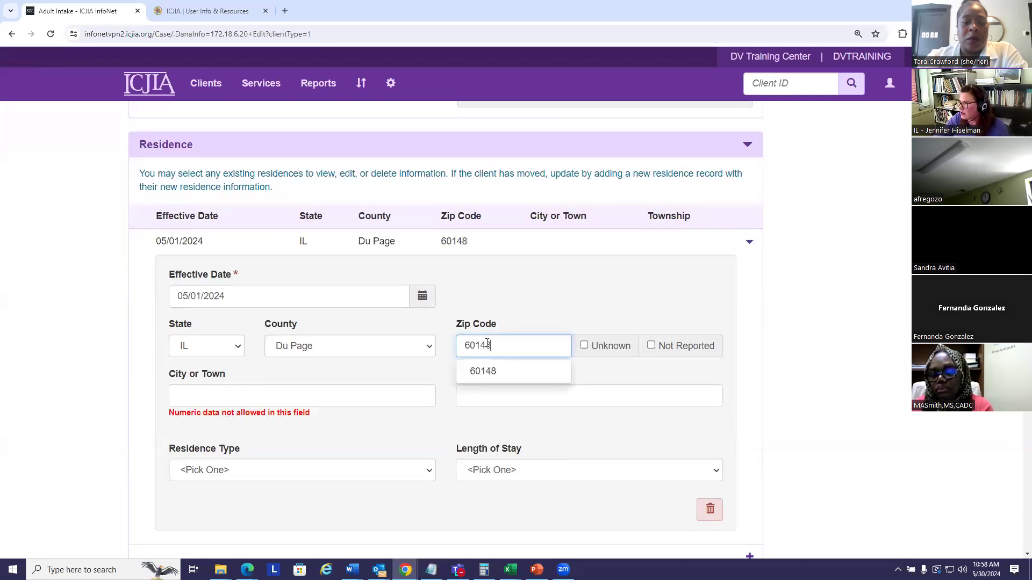
{"action": "left_click", "coordinate": [208, 396]}
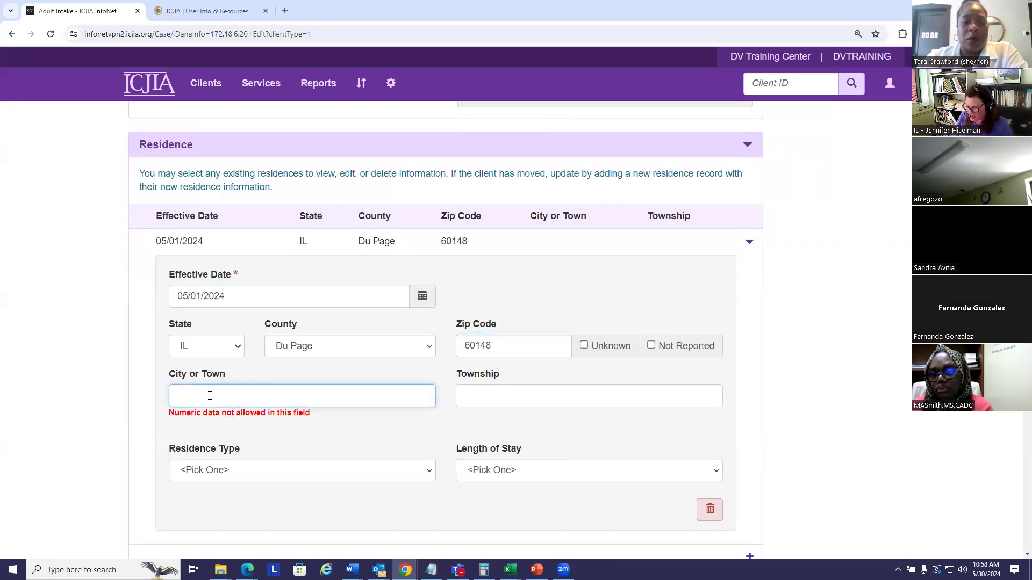
{"action": "type", "text": "Lom"}
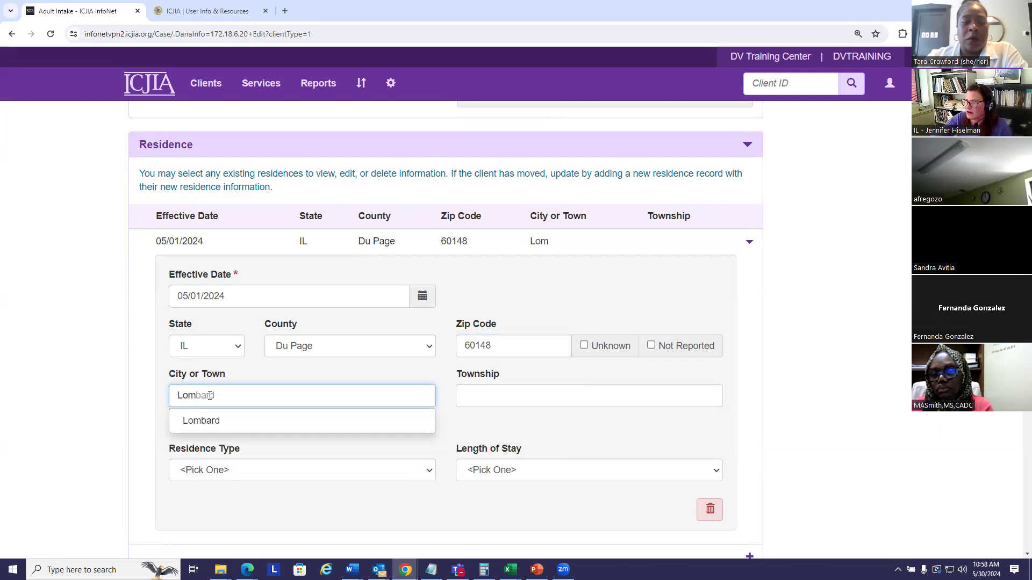
{"action": "left_click", "coordinate": [209, 423]}
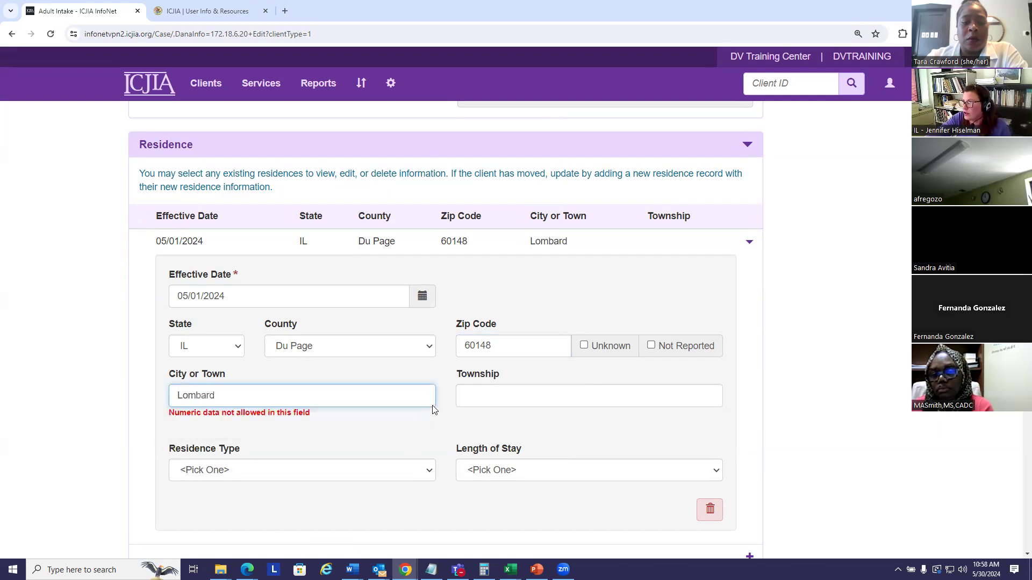
{"action": "left_click", "coordinate": [480, 392]}
{"action": "type", "text": "York"}
{"action": "left_click", "coordinate": [361, 442]}
{"action": "scroll", "coordinate": [454, 476], "scroll_direction": "down", "scroll_amount": 2}
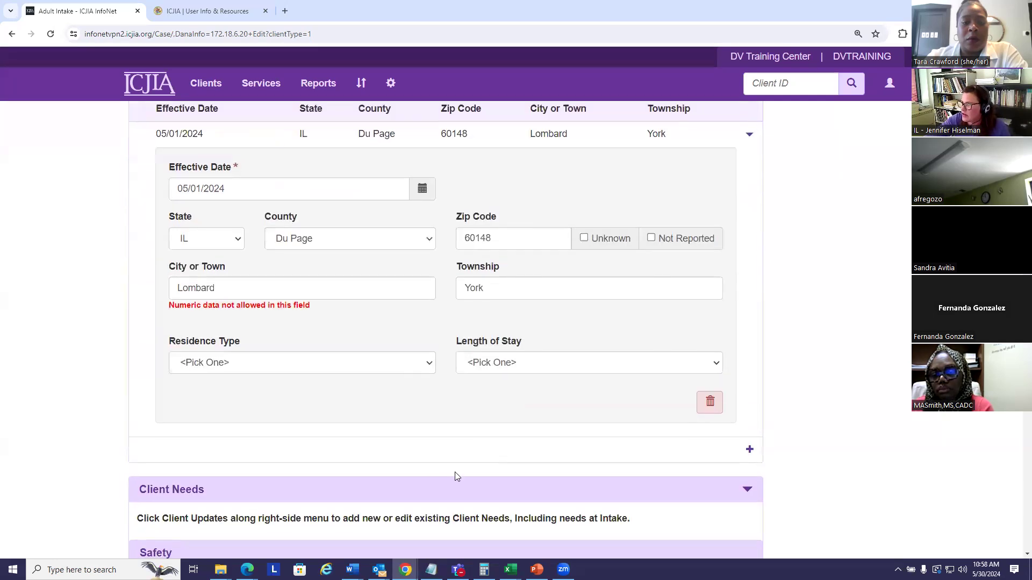
Set the residence's Residence Type to "Room, apartment or house you rent" and Length of Stay to "One year or longer"
{"action": "left_click", "coordinate": [431, 364]}
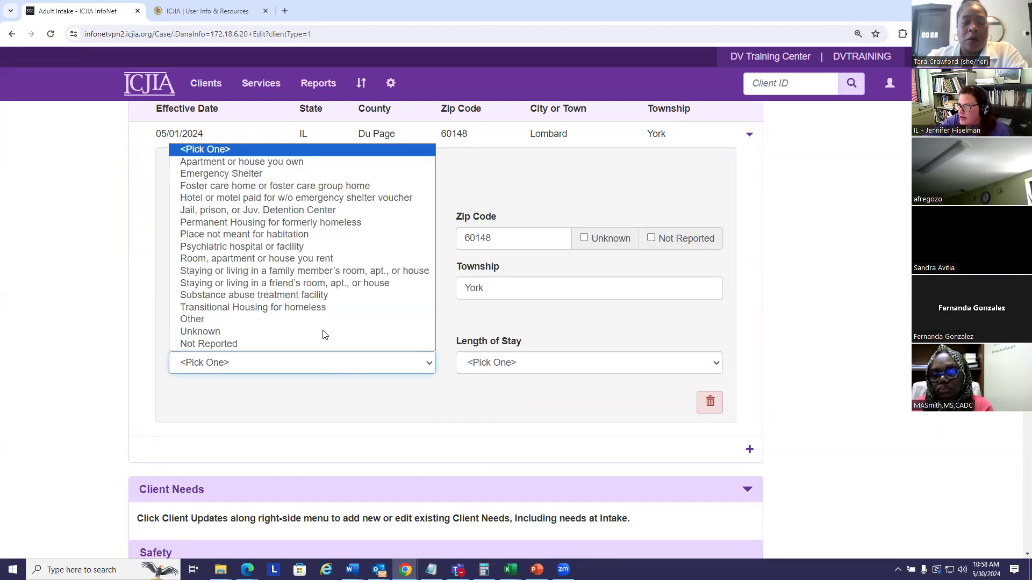
{"action": "left_click", "coordinate": [300, 260]}
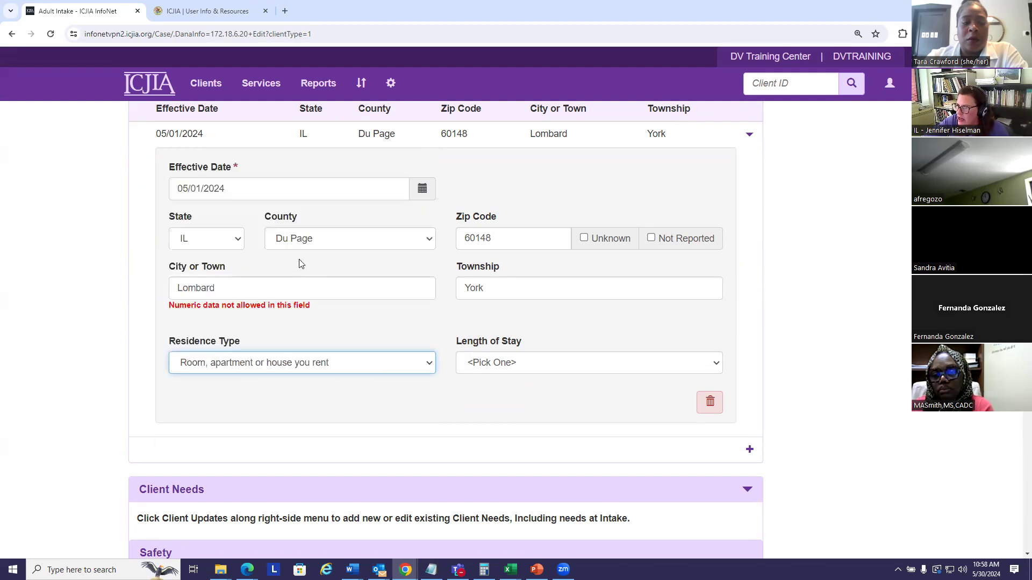
{"action": "left_click", "coordinate": [494, 365]}
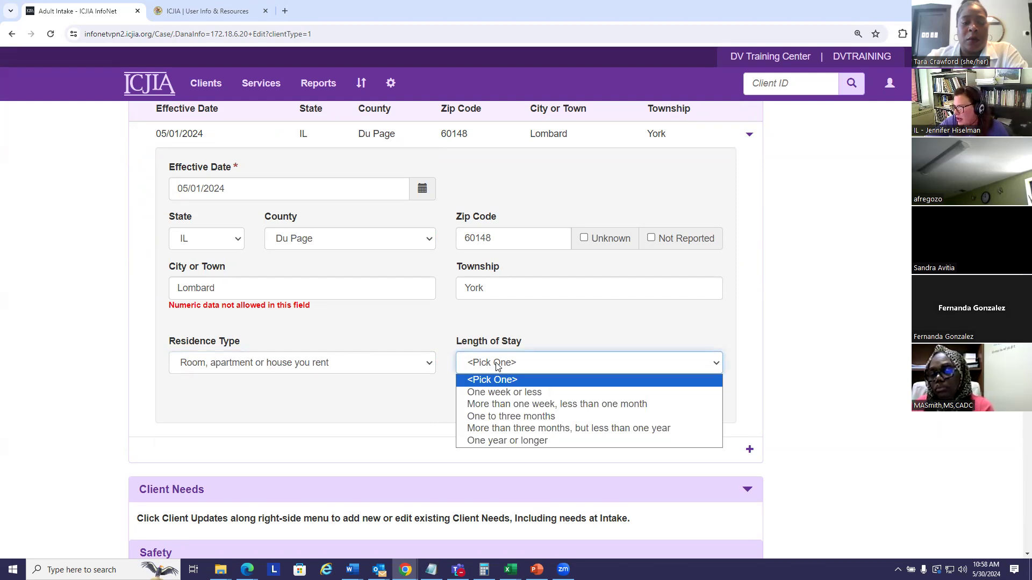
{"action": "left_click", "coordinate": [436, 443]}
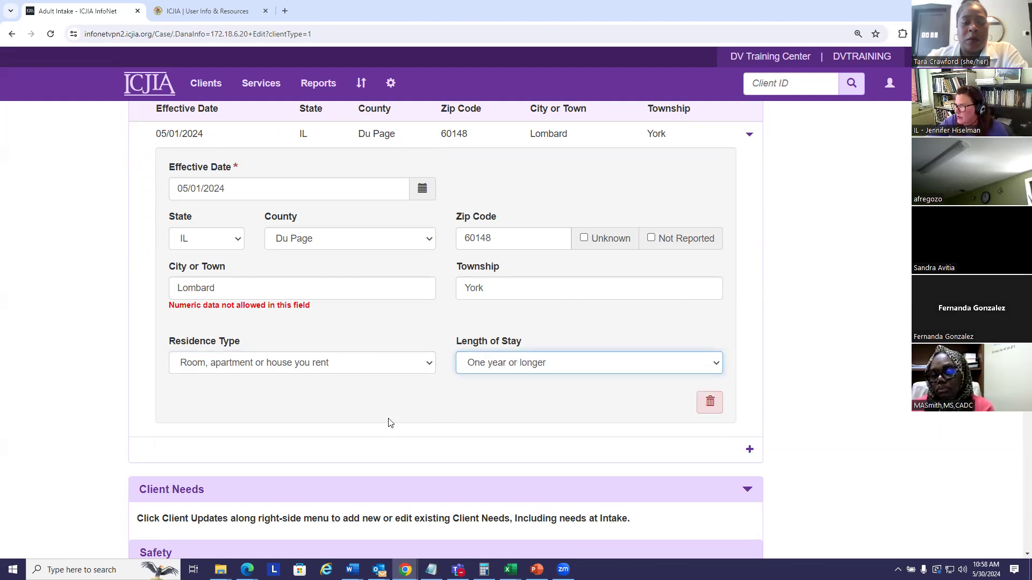
Mark Crisis Intervention and Safety Planning as continuing/new needs under Safety in the Client Needs section
{"action": "scroll", "coordinate": [376, 398], "scroll_direction": "down", "scroll_amount": 4}
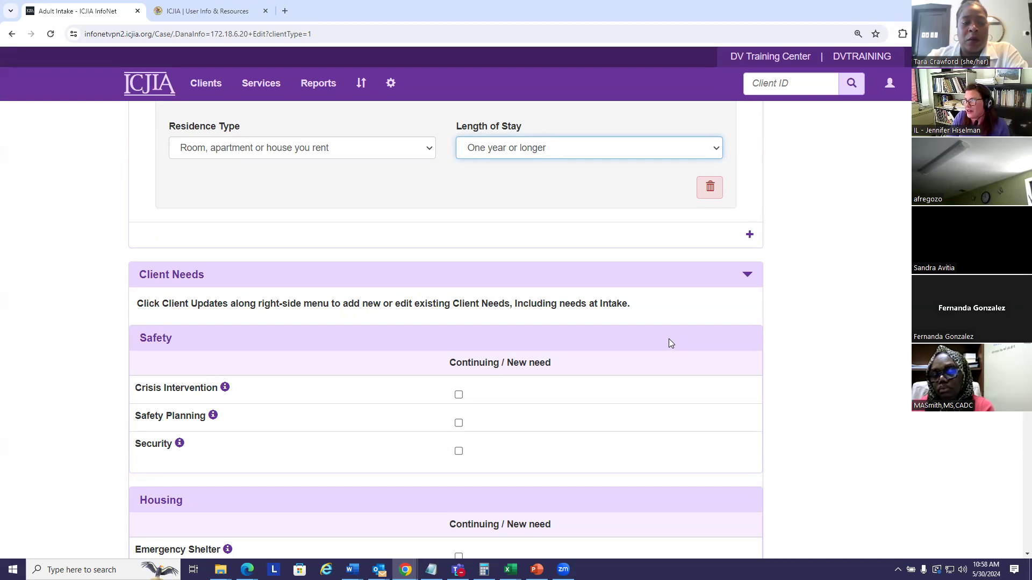
{"action": "scroll", "coordinate": [671, 343], "scroll_direction": "down", "scroll_amount": 4}
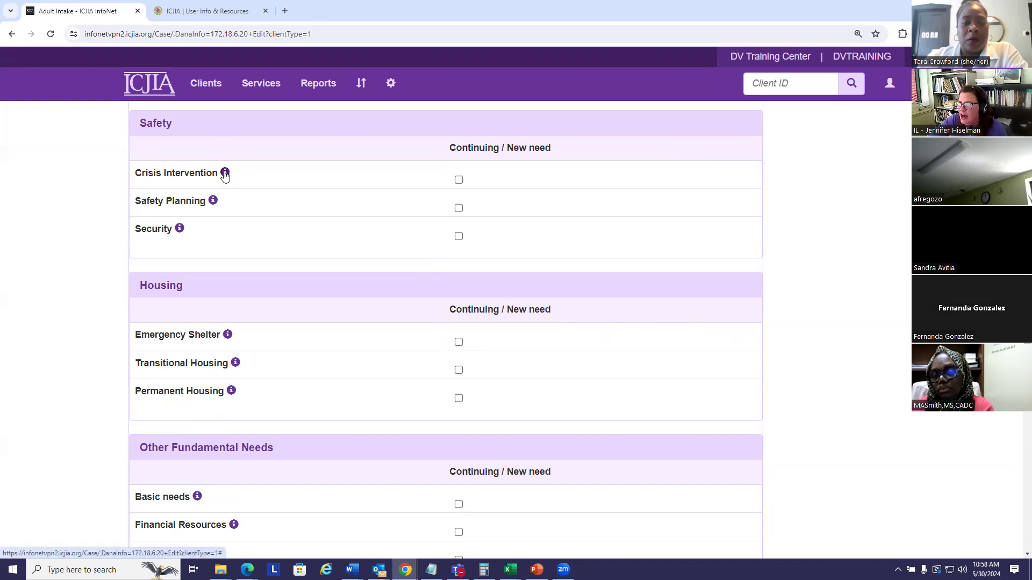
{"action": "mouse_move", "coordinate": [224, 175]}
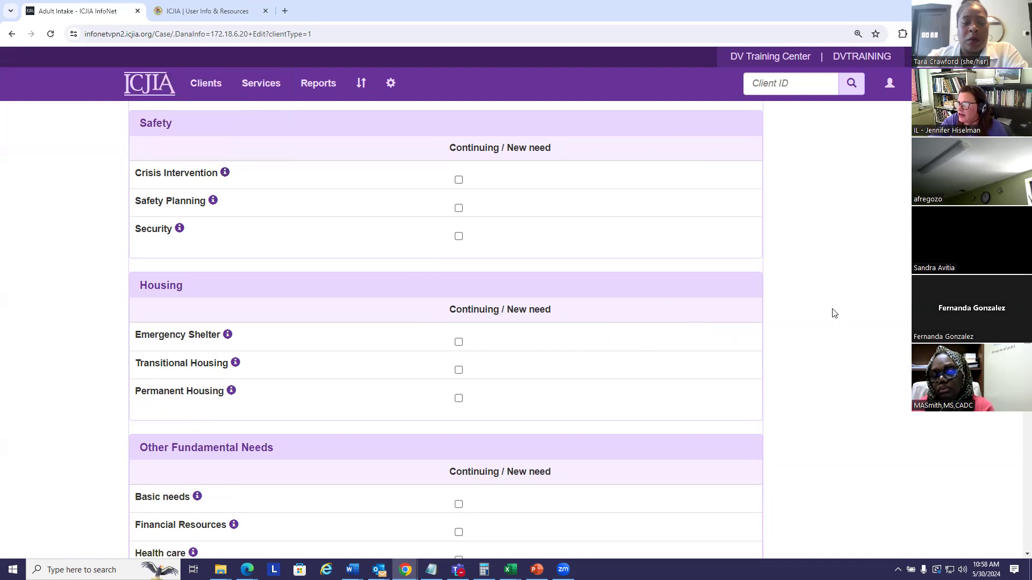
{"action": "scroll", "coordinate": [831, 311], "scroll_direction": "up", "scroll_amount": 2}
{"action": "scroll", "coordinate": [829, 314], "scroll_direction": "down", "scroll_amount": 1}
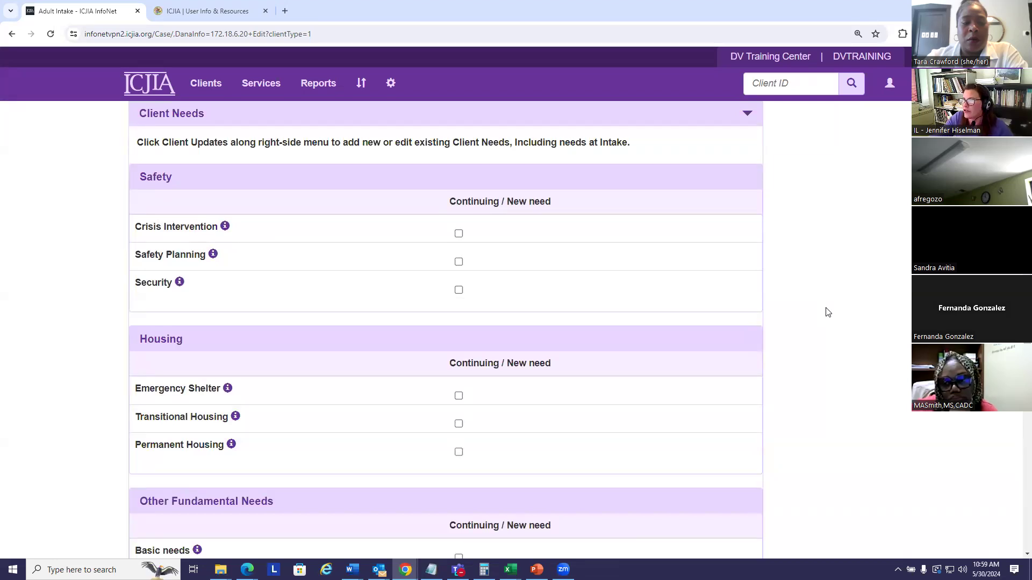
{"action": "left_click", "coordinate": [459, 234]}
{"action": "scroll", "coordinate": [625, 280], "scroll_direction": "down", "scroll_amount": 2}
{"action": "scroll", "coordinate": [631, 285], "scroll_direction": "up", "scroll_amount": 2}
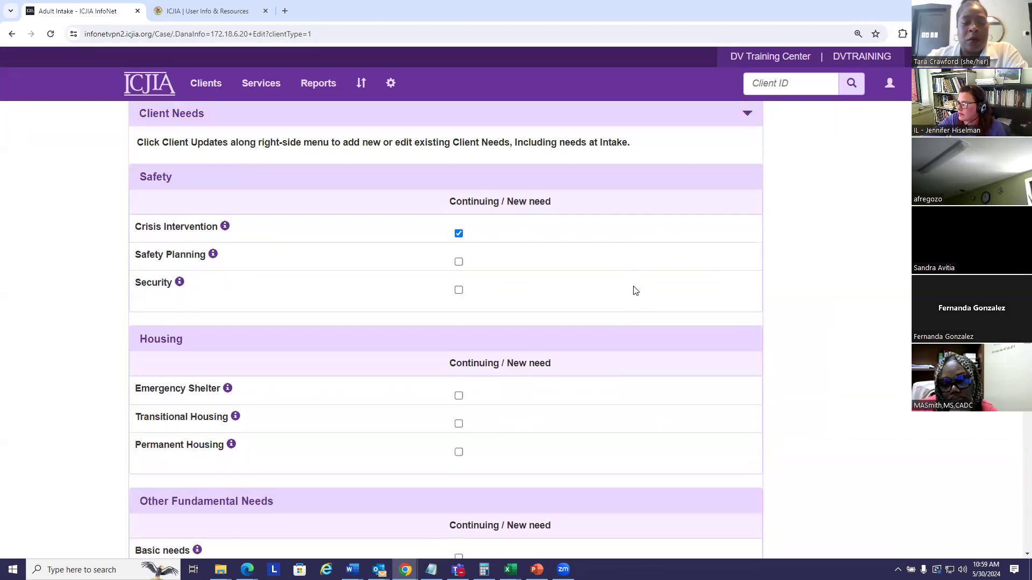
{"action": "left_click", "coordinate": [458, 262]}
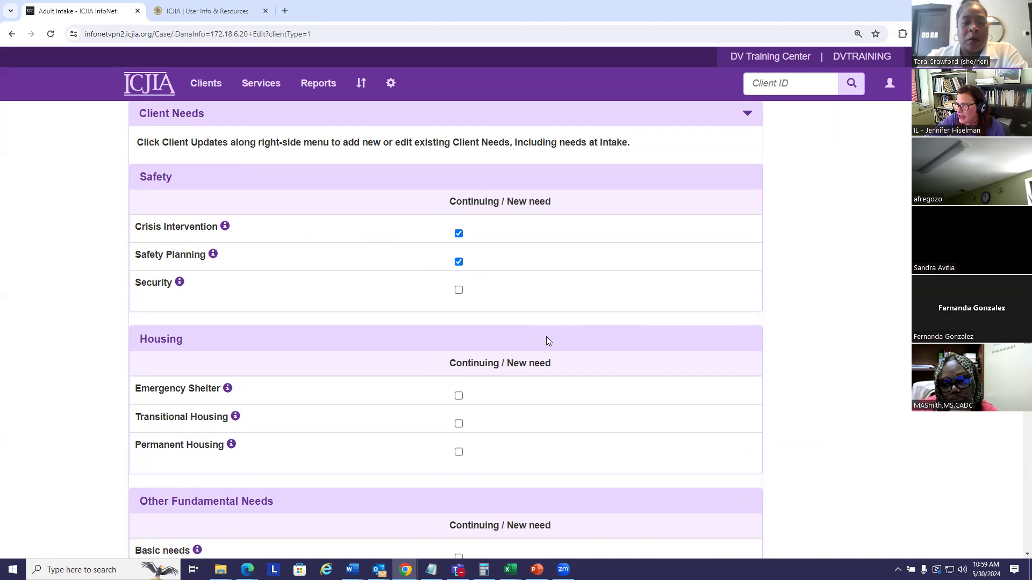
Mark Basic needs and Financial Resources as continuing/new needs under Other Fundamental Needs
{"action": "scroll", "coordinate": [540, 321], "scroll_direction": "down", "scroll_amount": 3}
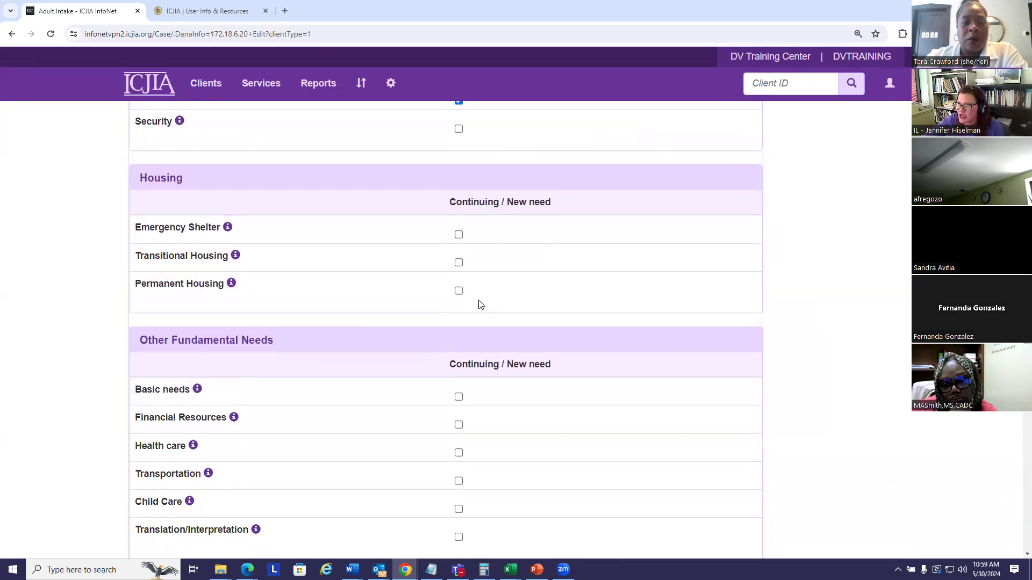
{"action": "scroll", "coordinate": [500, 304], "scroll_direction": "down", "scroll_amount": 2}
{"action": "left_click", "coordinate": [458, 289]}
{"action": "scroll", "coordinate": [593, 325], "scroll_direction": "down", "scroll_amount": 1}
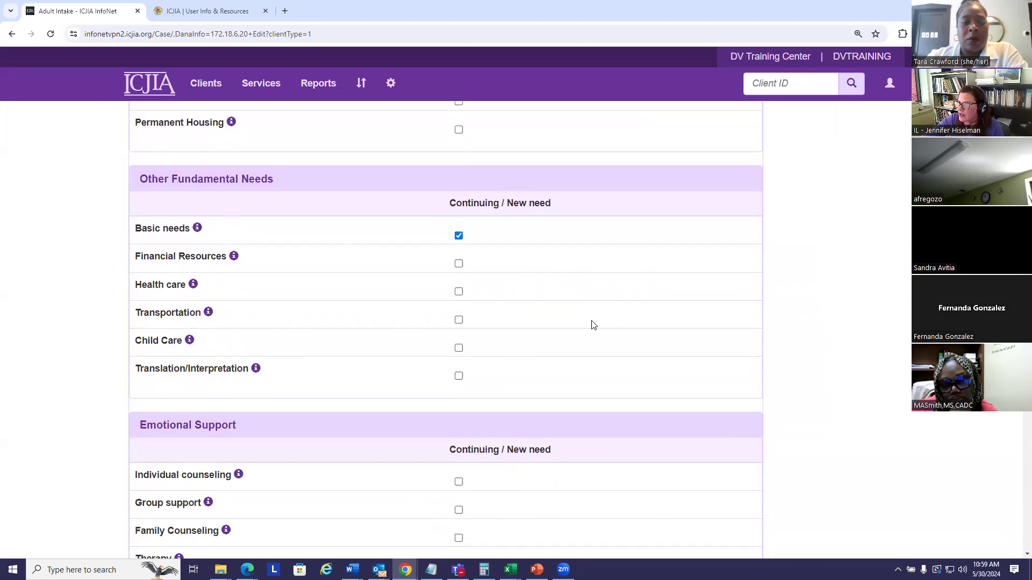
{"action": "left_click", "coordinate": [459, 265]}
Mark Legal: Order of Protection under Advocacy/Assistance and Life skills under Other Support Needs as continuing/new needs
{"action": "scroll", "coordinate": [550, 283], "scroll_direction": "down", "scroll_amount": 4}
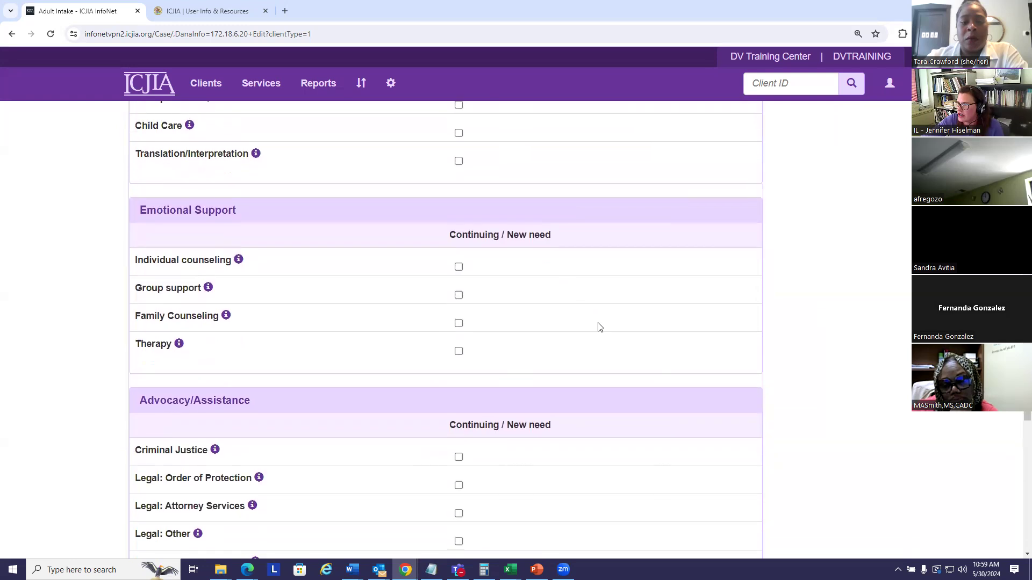
{"action": "scroll", "coordinate": [427, 306], "scroll_direction": "down", "scroll_amount": 4}
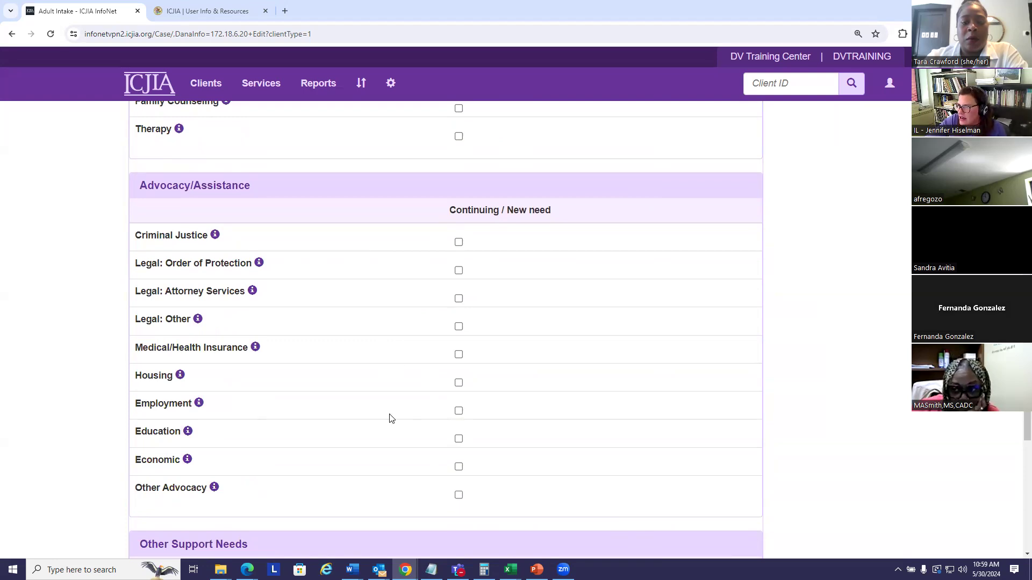
{"action": "left_click", "coordinate": [458, 270]}
{"action": "scroll", "coordinate": [504, 307], "scroll_direction": "down", "scroll_amount": 6}
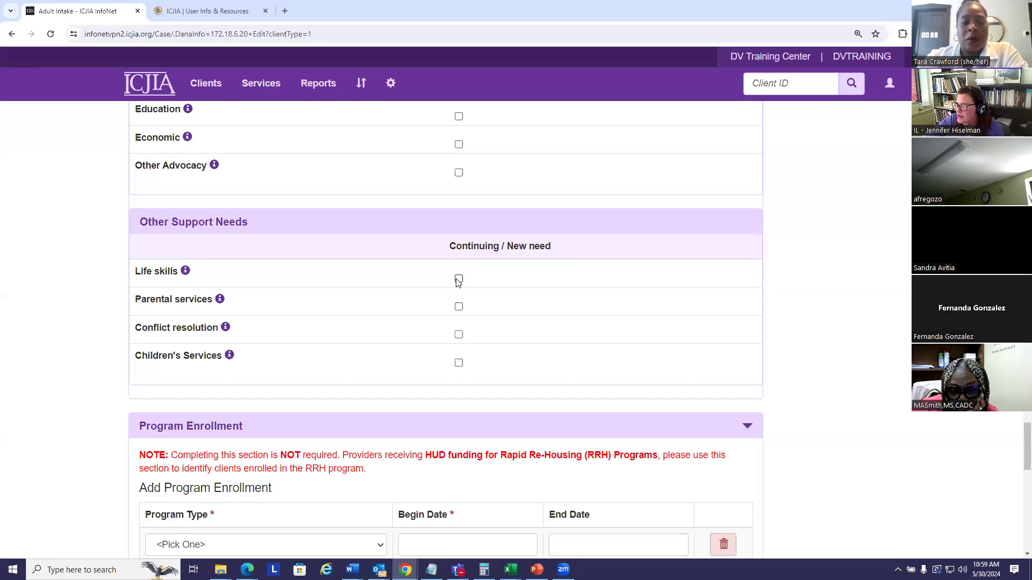
{"action": "left_click", "coordinate": [458, 279]}
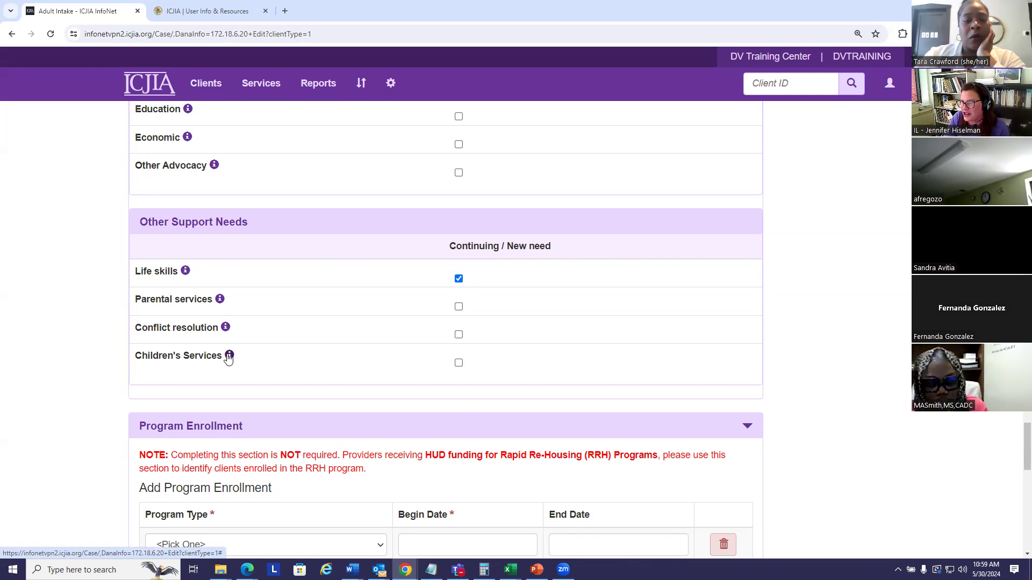
Add a Rapid Rehousing (RRH) program enrollment with a Begin Date of 05/01/2024
{"action": "scroll", "coordinate": [430, 271], "scroll_direction": "up", "scroll_amount": 3}
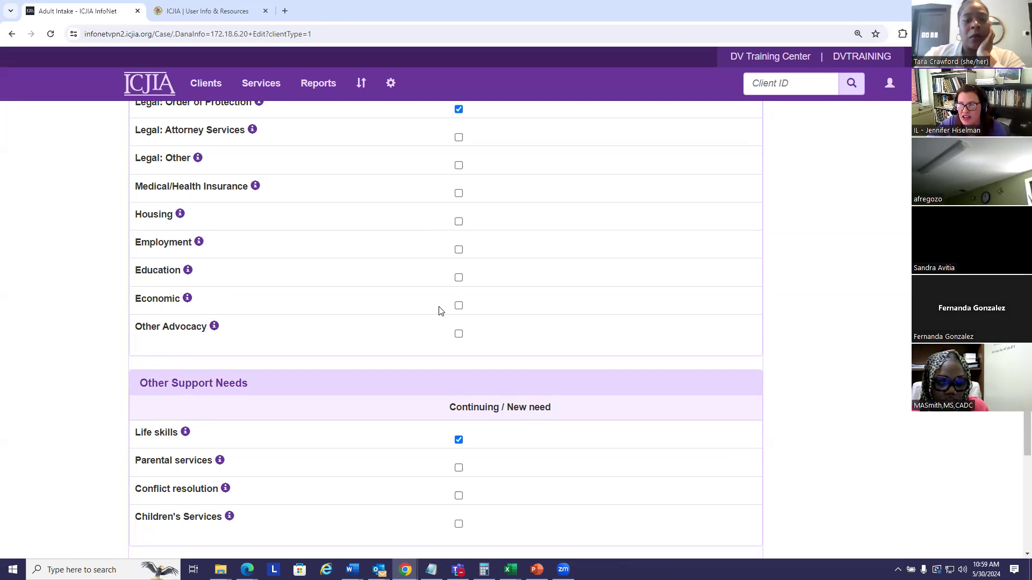
{"action": "scroll", "coordinate": [86, 292], "scroll_direction": "up", "scroll_amount": 1}
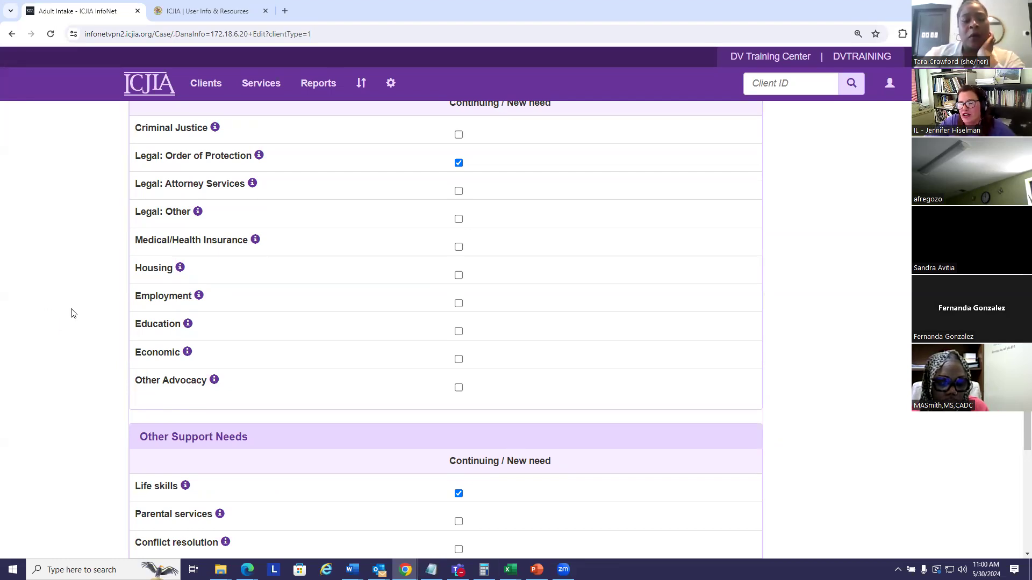
{"action": "scroll", "coordinate": [63, 321], "scroll_direction": "down", "scroll_amount": 7}
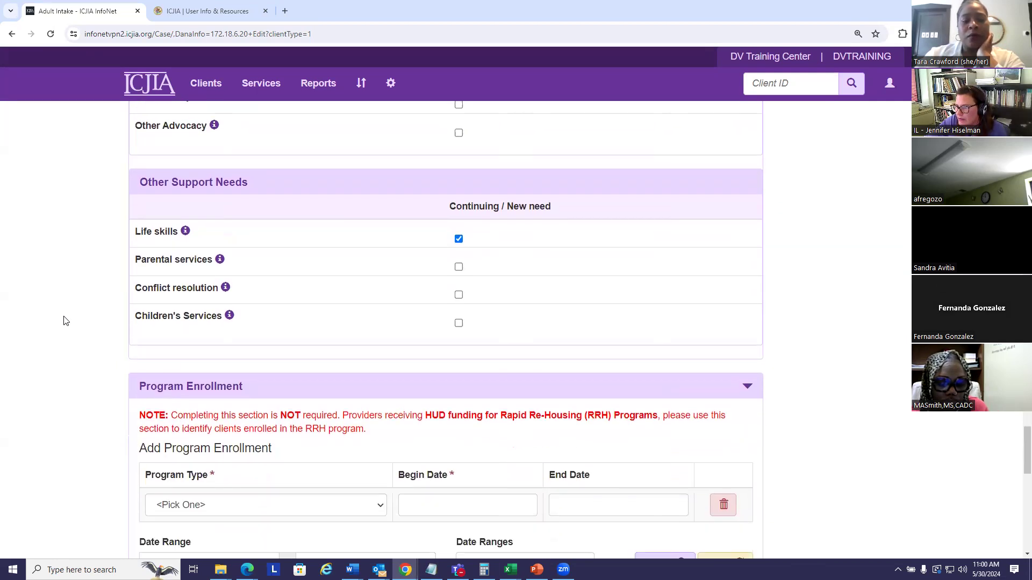
{"action": "scroll", "coordinate": [69, 317], "scroll_direction": "down", "scroll_amount": 1}
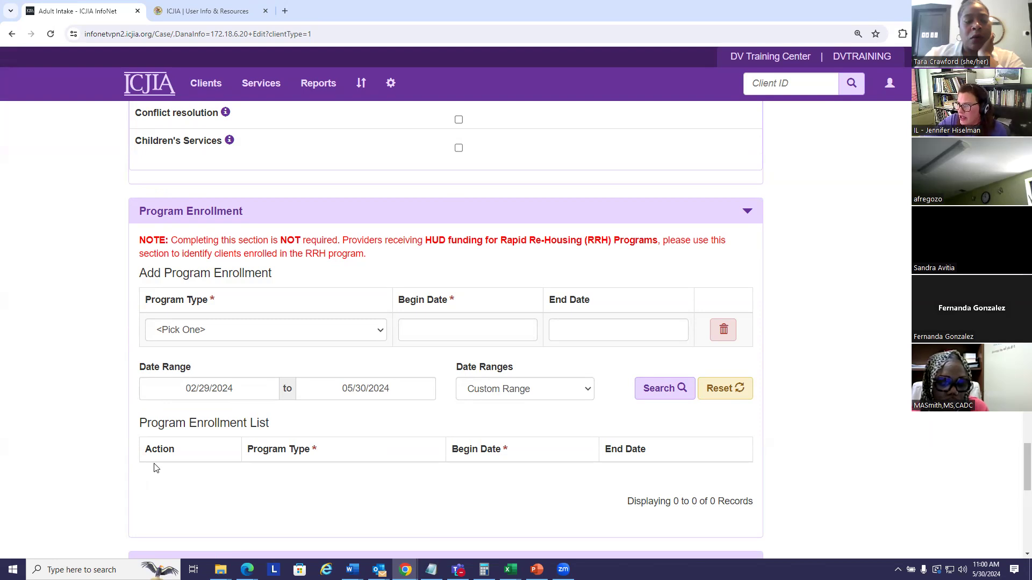
{"action": "left_click", "coordinate": [379, 330]}
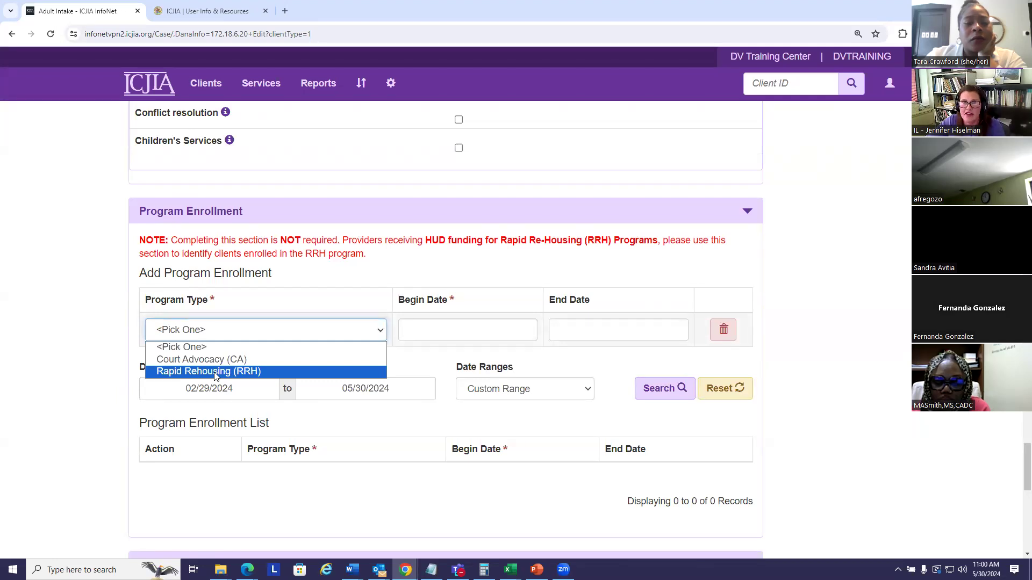
{"action": "left_click", "coordinate": [216, 372]}
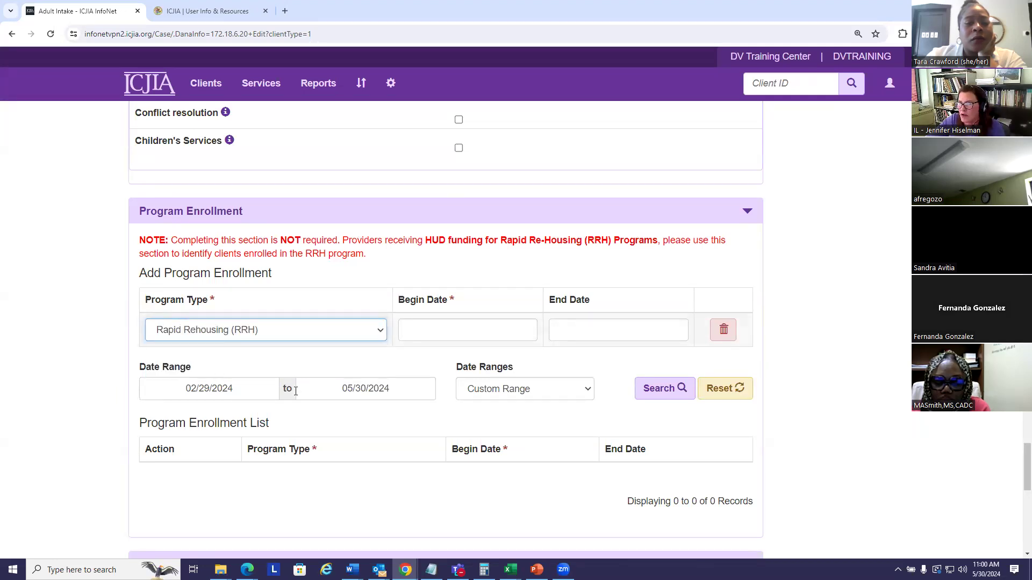
{"action": "left_click", "coordinate": [445, 328]}
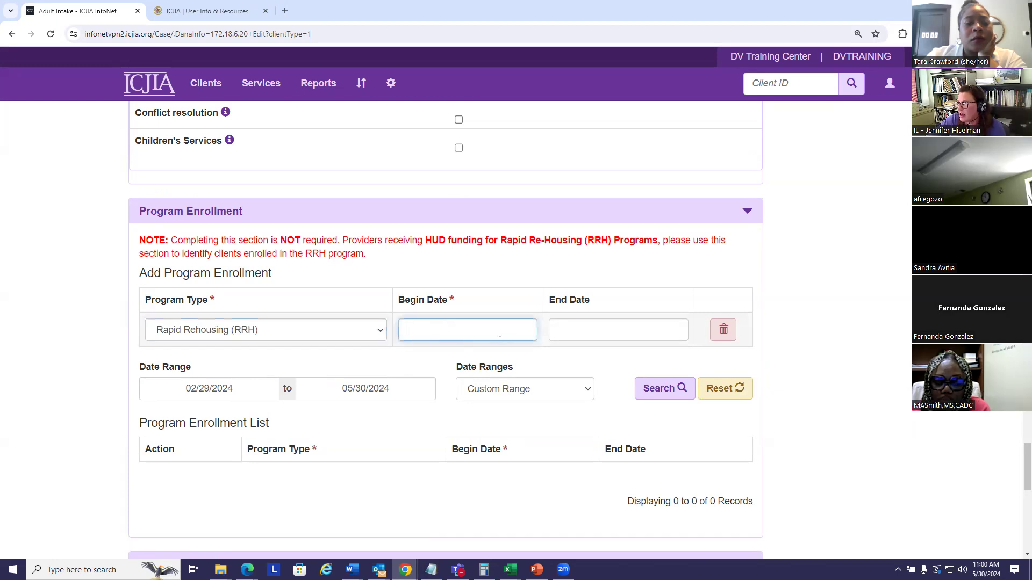
{"action": "left_click", "coordinate": [475, 395]}
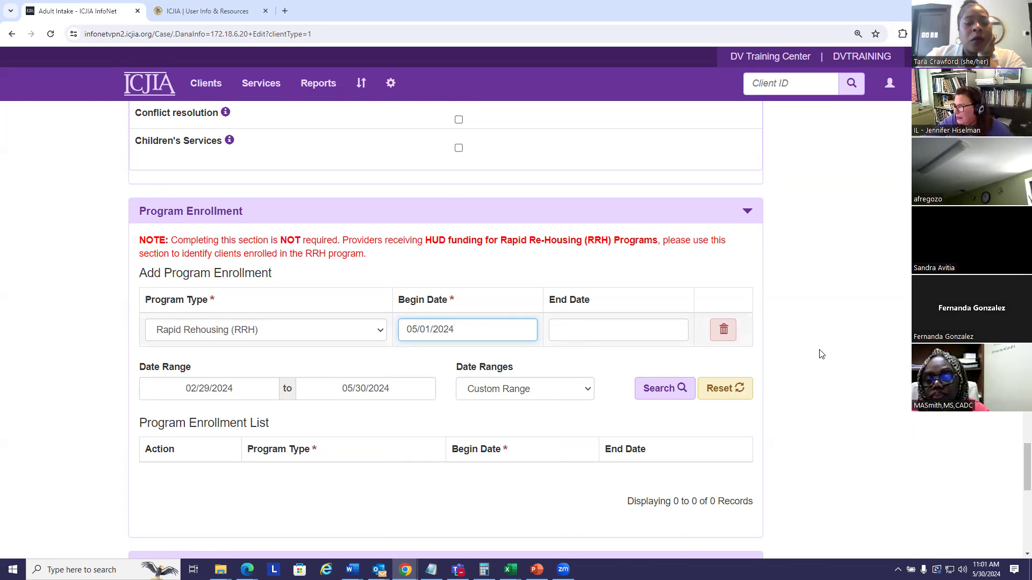
{"action": "scroll", "coordinate": [819, 352], "scroll_direction": "down", "scroll_amount": 2}
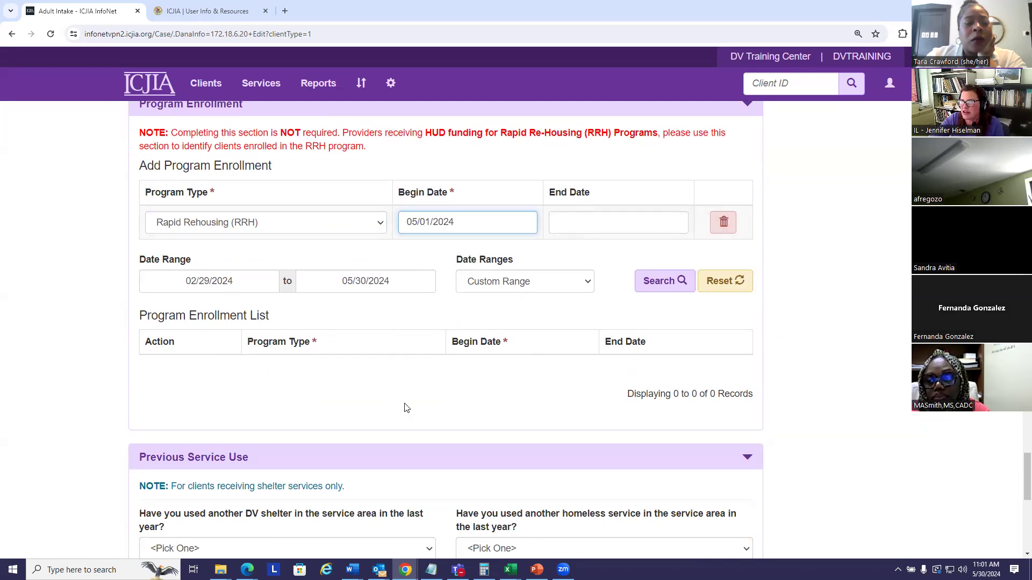
{"action": "left_click", "coordinate": [381, 225]}
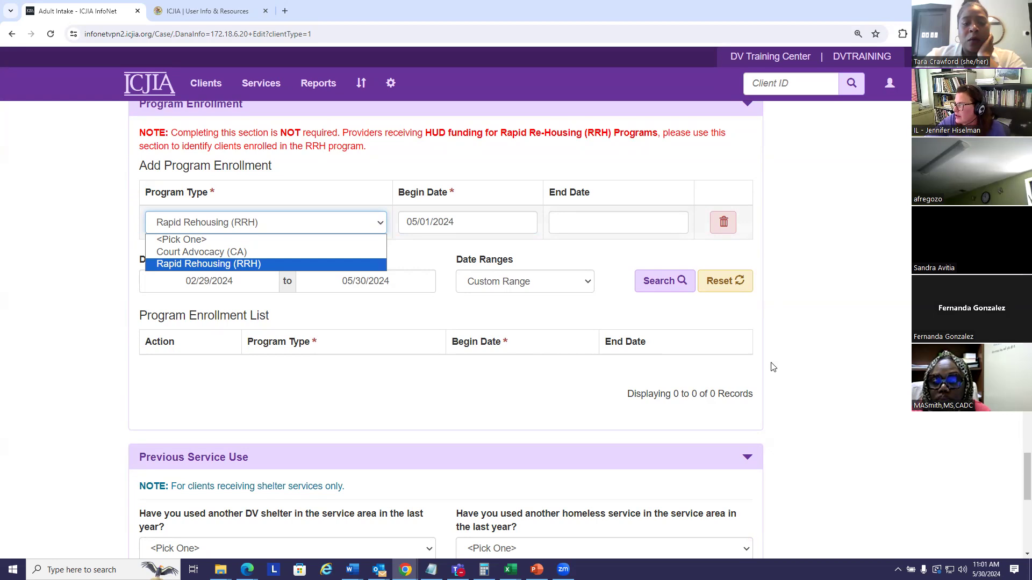
Check the Previous Service Use section without filling it in, and save the new adult intake
{"action": "scroll", "coordinate": [725, 370], "scroll_direction": "down", "scroll_amount": 1}
{"action": "scroll", "coordinate": [611, 341], "scroll_direction": "down", "scroll_amount": 3}
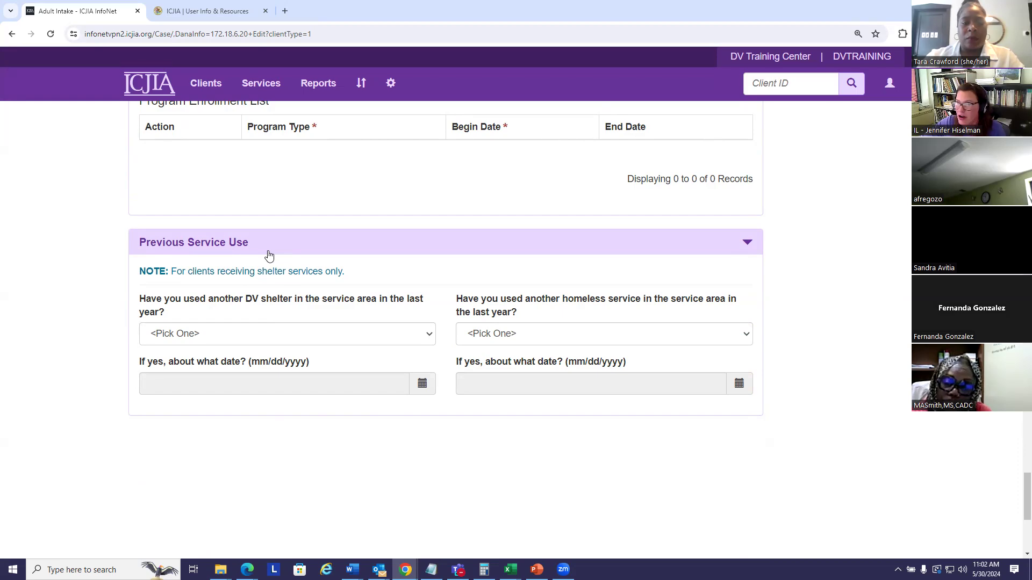
{"action": "scroll", "coordinate": [1016, 508], "scroll_direction": "up", "scroll_amount": 20}
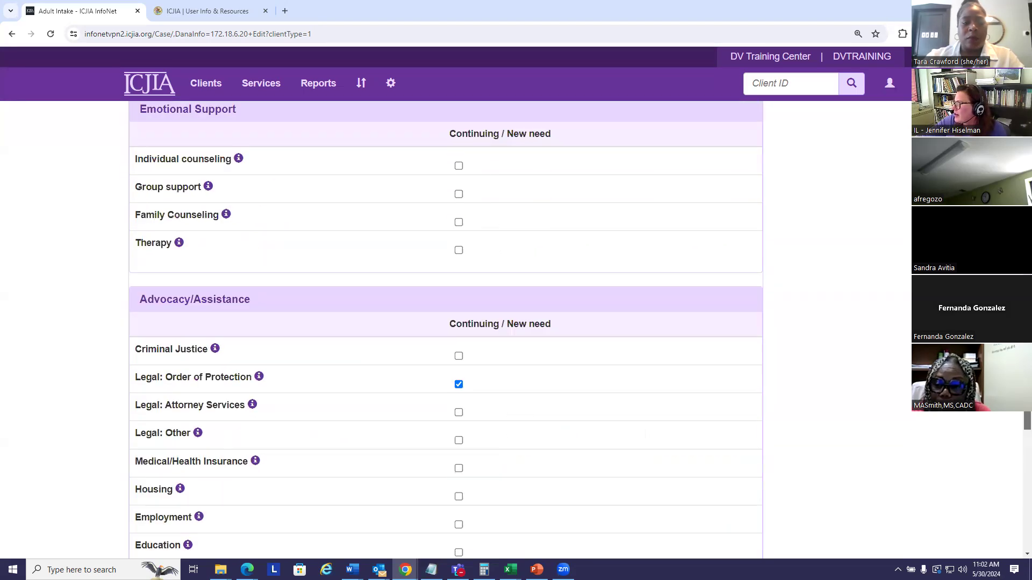
{"action": "scroll", "coordinate": [446, 330], "scroll_direction": "up", "scroll_amount": 20}
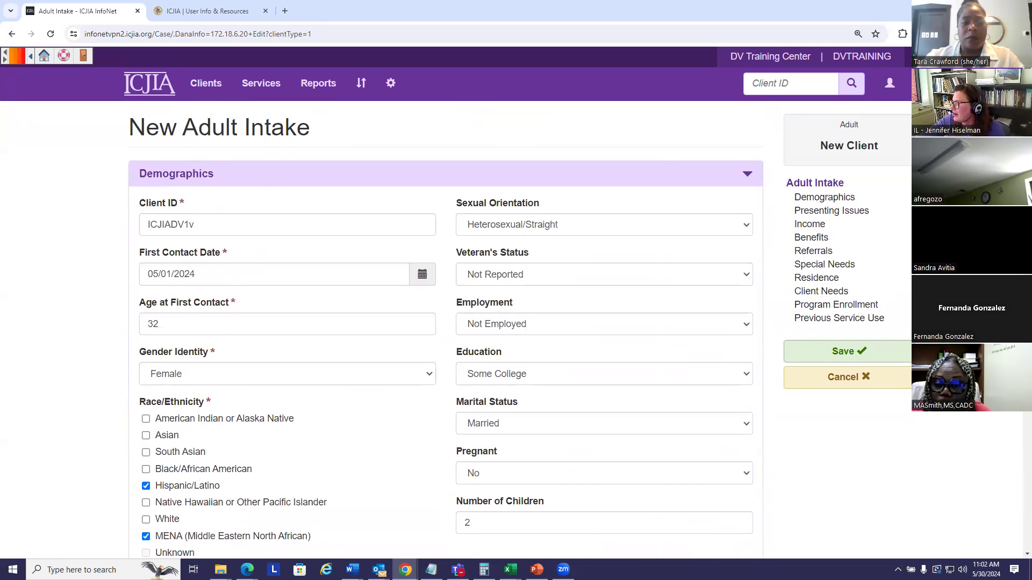
{"action": "left_click", "coordinate": [841, 353]}
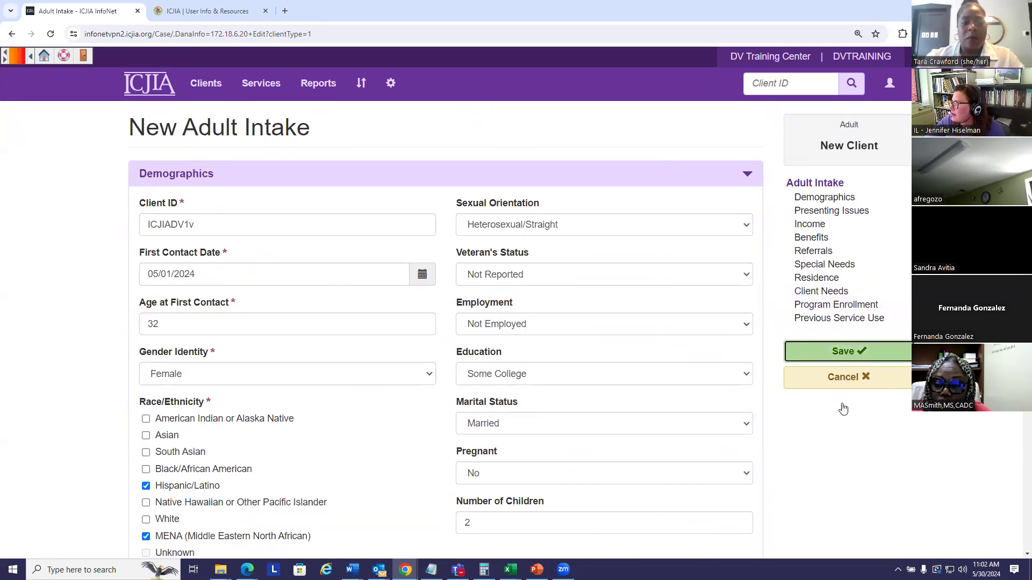